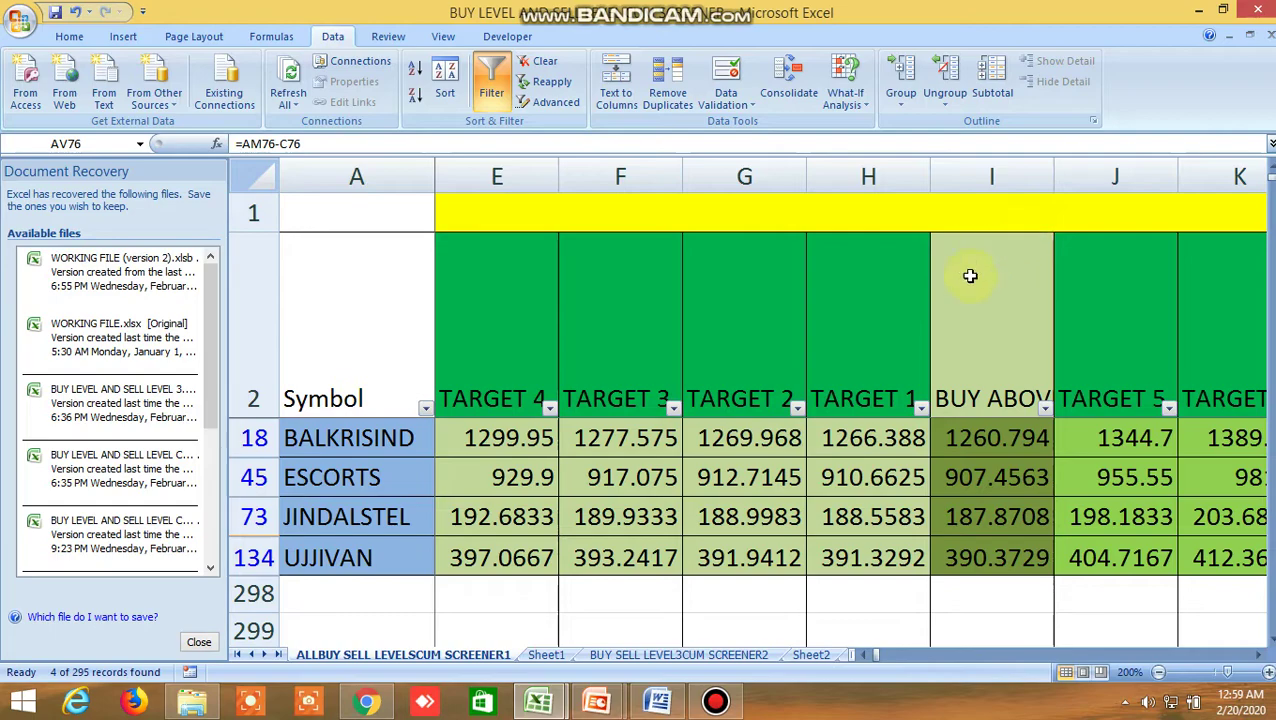
Switch to the BUY LEVEL AND SELL LEVEL 3 workbook and review its table from the header rows
mouse_move(538, 702)
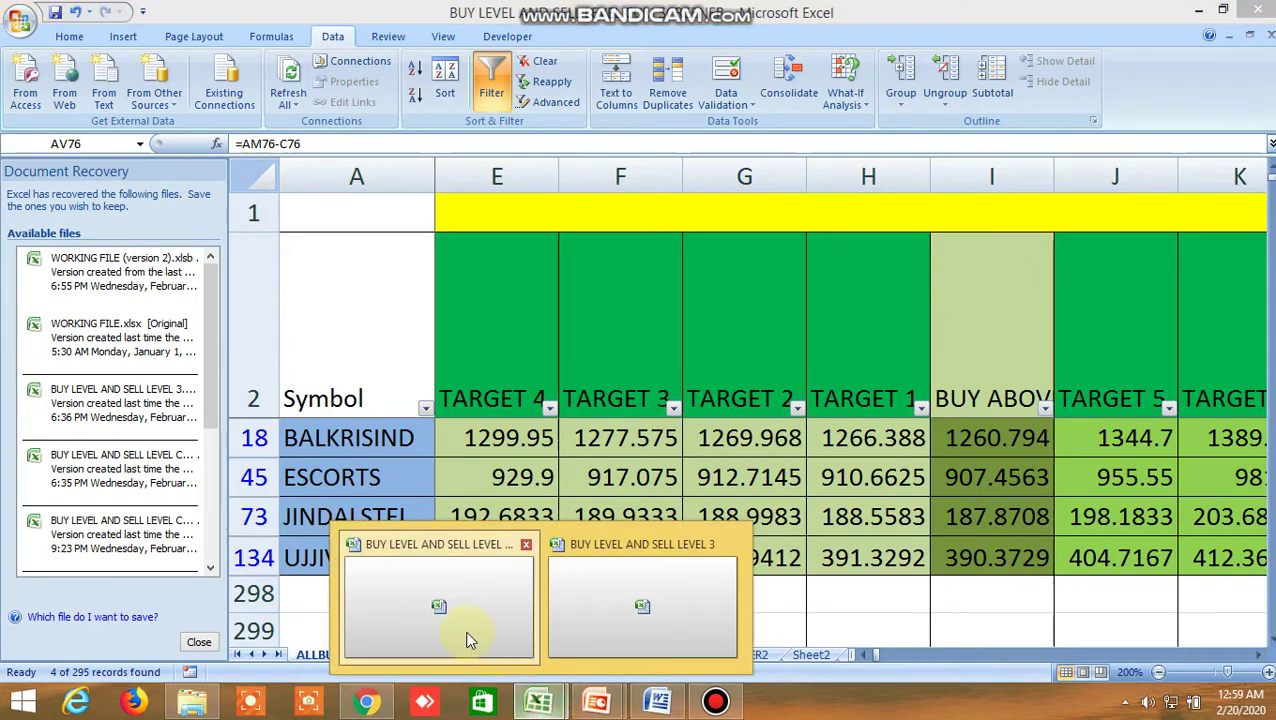
click(679, 603)
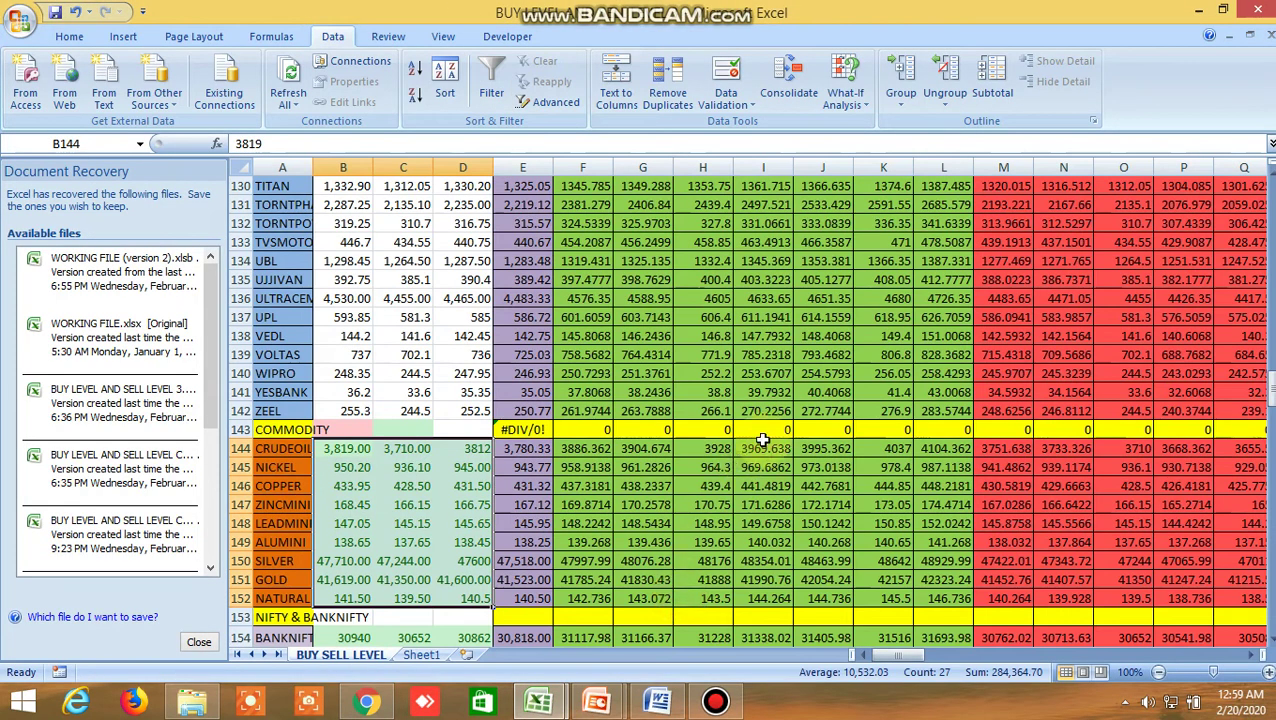
scroll(763, 436, up, 6)
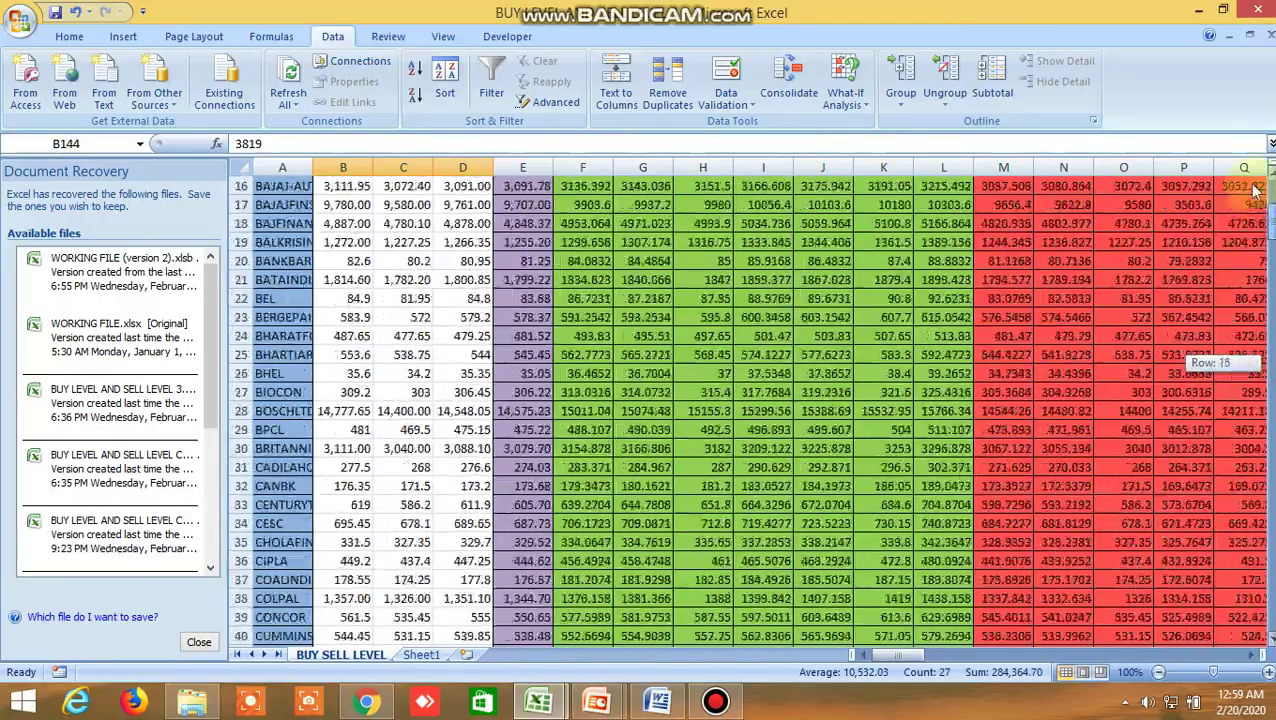
key(F2)
scroll(1195, 360, up, 20)
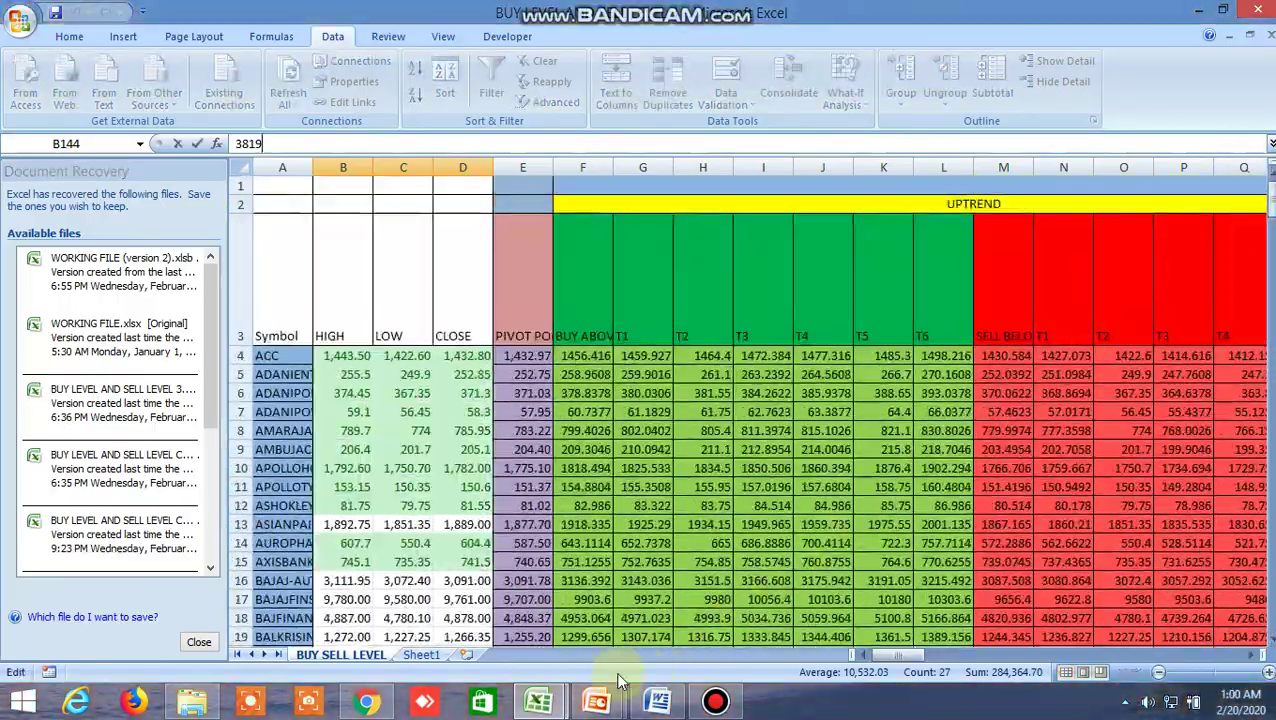
Return to the screener workbook and inspect the BUY ABOVE, TARGET 1 and TARGET 4 column headers
mouse_move(545, 700)
click(464, 628)
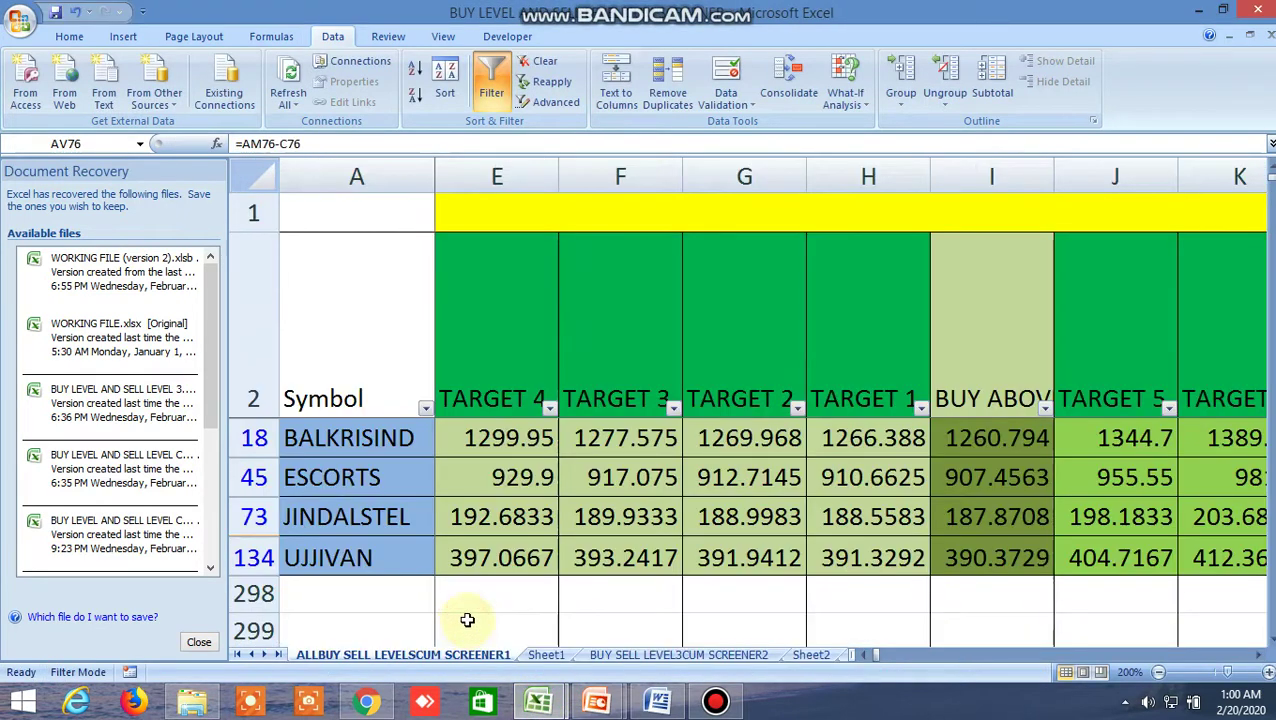
click(999, 214)
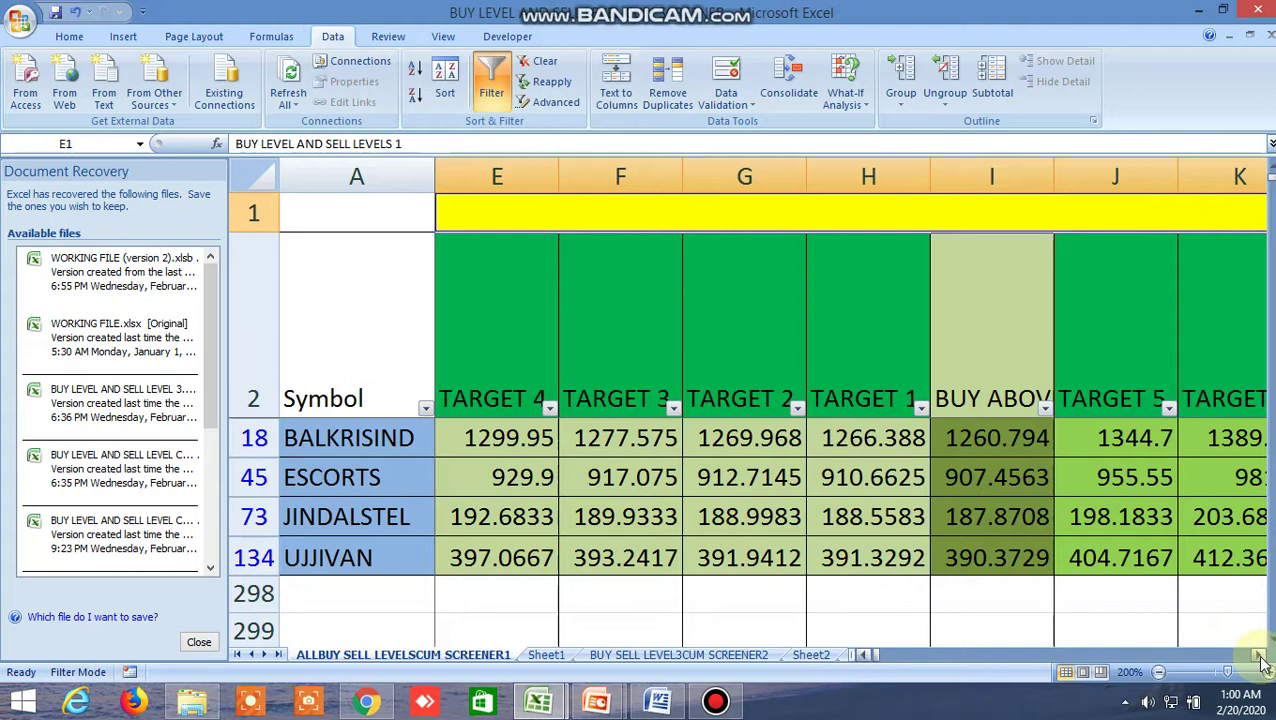
click(997, 362)
click(869, 371)
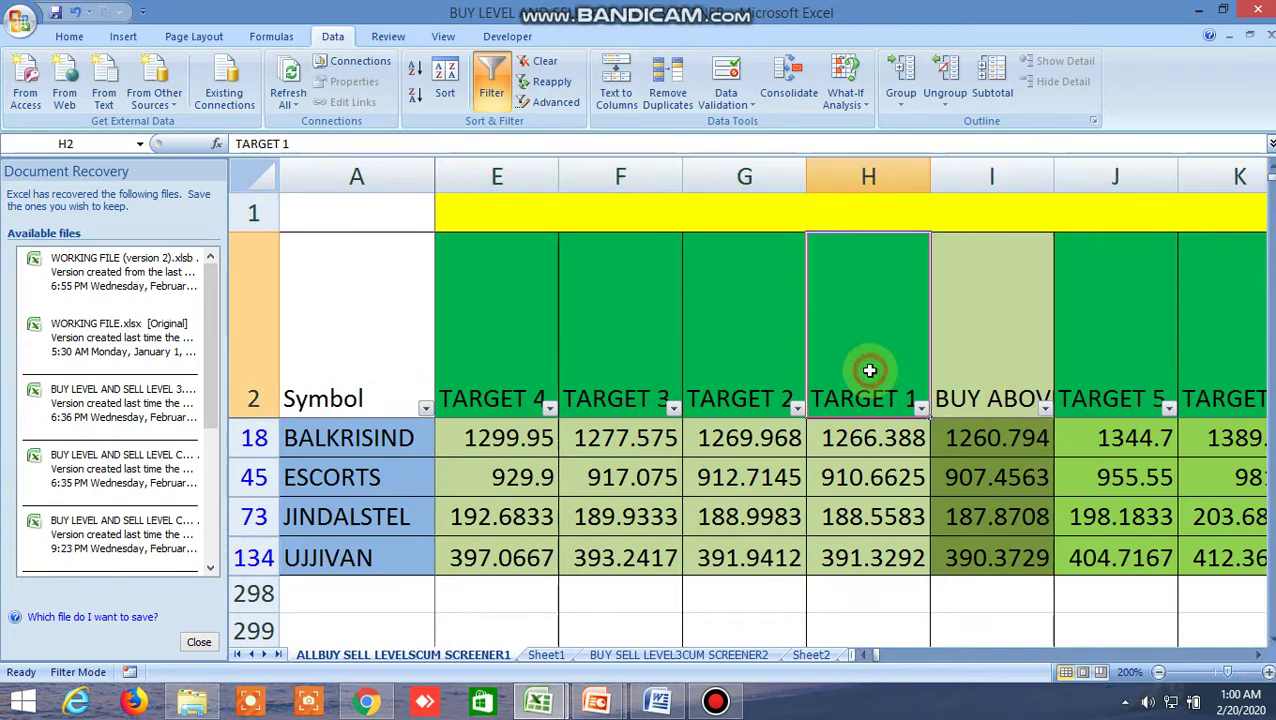
click(507, 336)
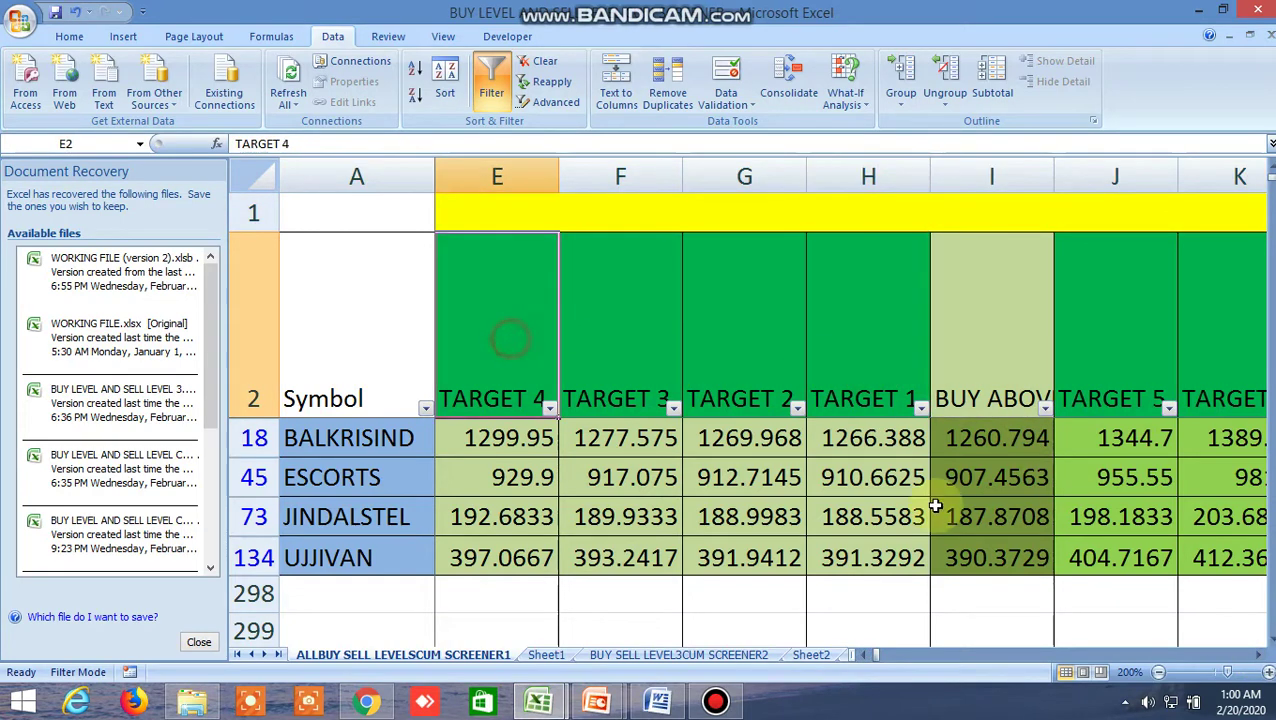
Examine the TARGET 5 to TARGET 8 buy columns and the Sell below columns of BUY LEVEL AND SELL LEVELS 1
click(1258, 660)
click(1258, 660)
click(1258, 660)
click(1258, 660)
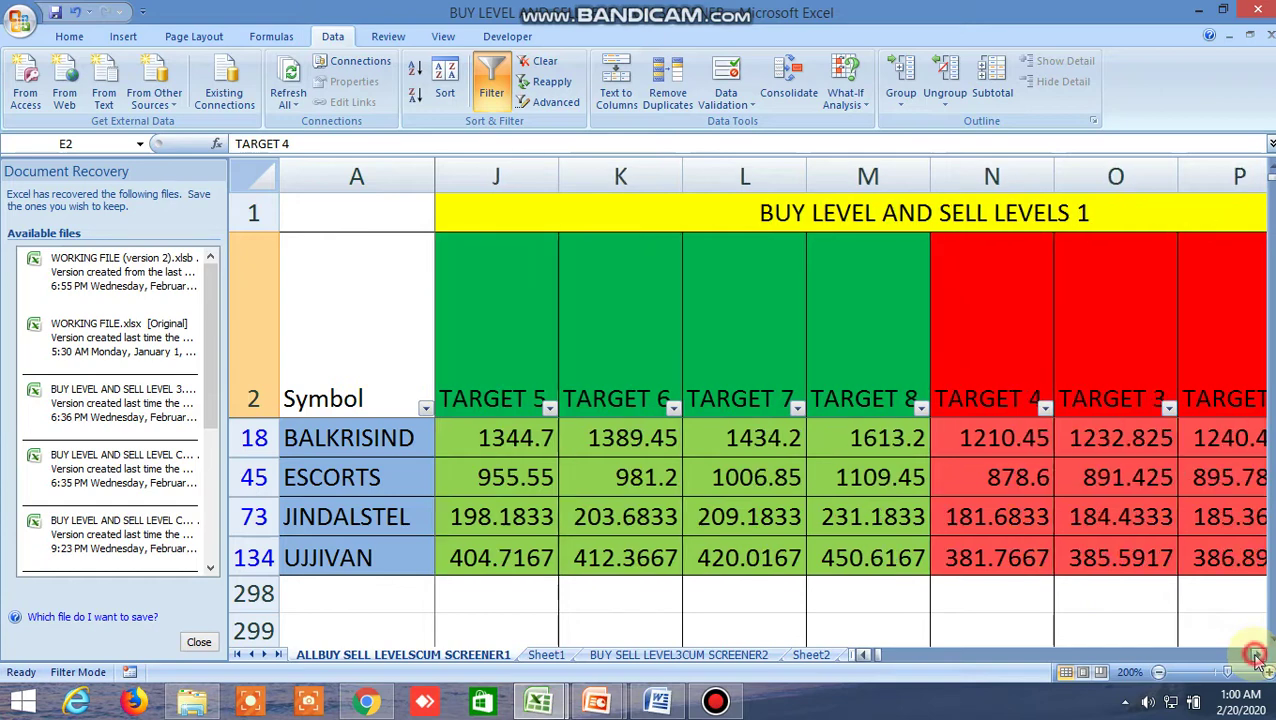
click(1258, 660)
click(1258, 660)
click(1258, 660)
click(1258, 660)
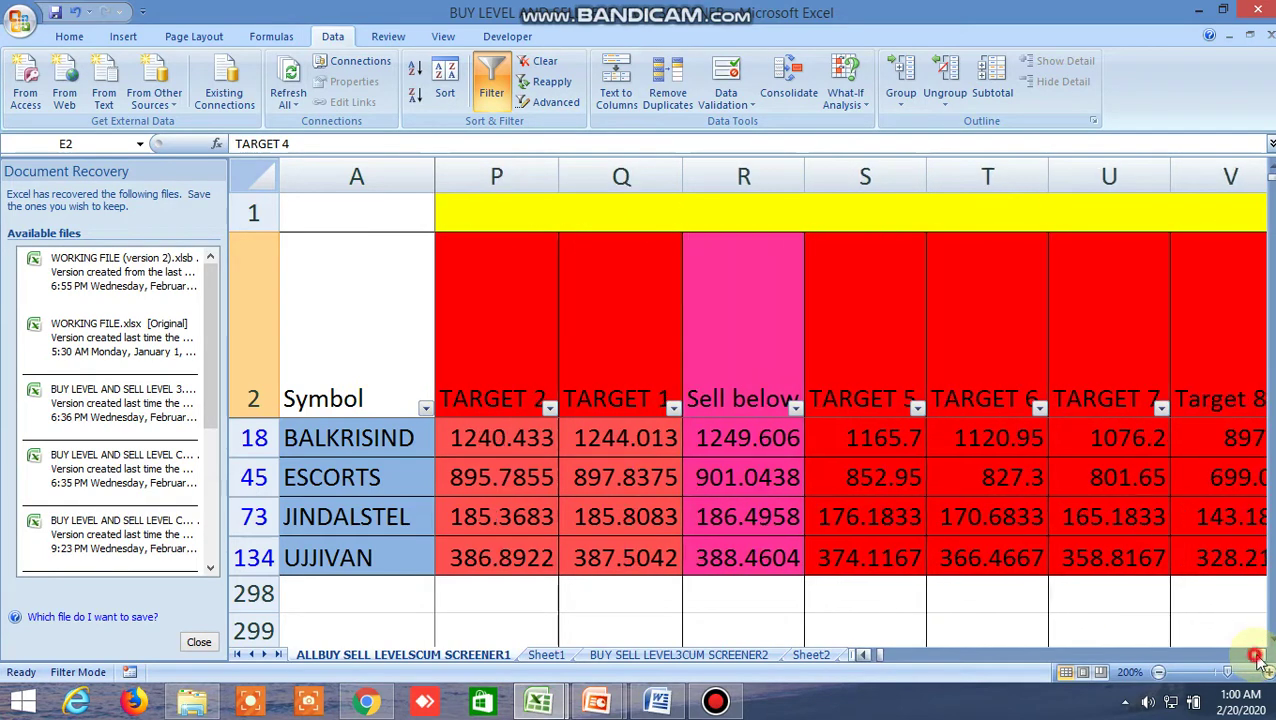
click(1258, 660)
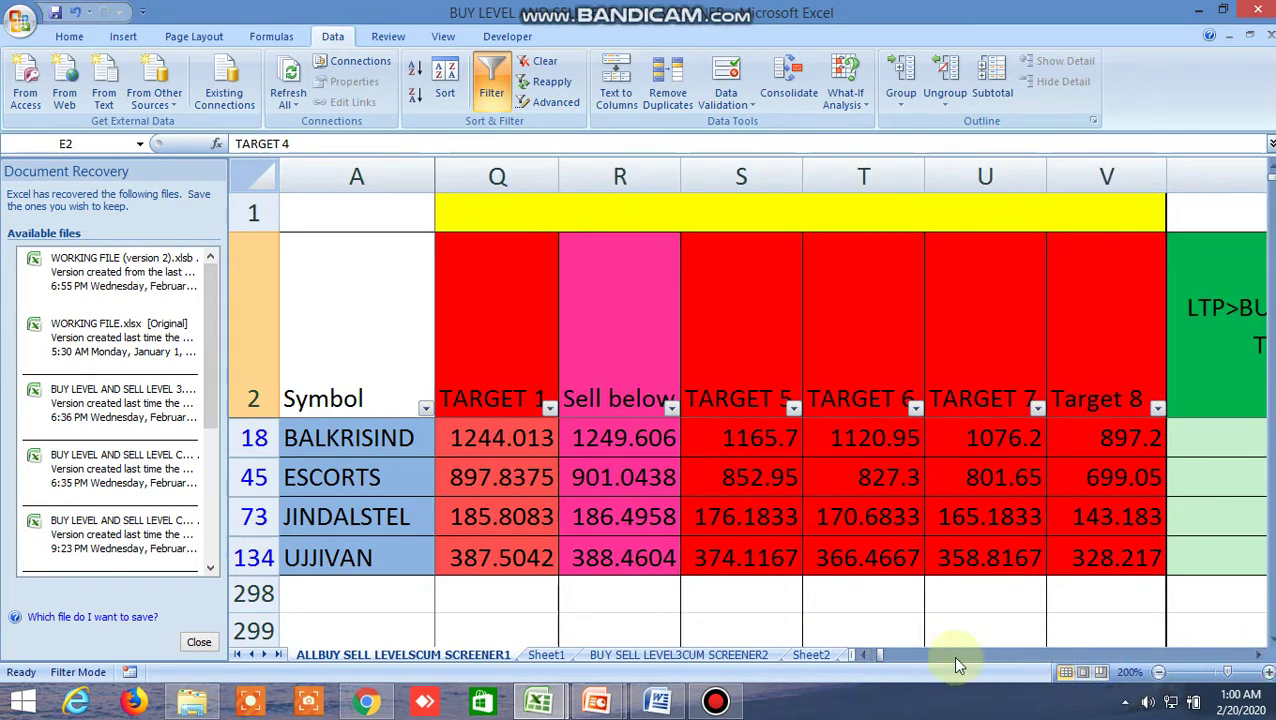
Review the HIGH, LOW and CLOSE columns and compare them with the neighbouring buy target columns
drag(884, 655, 869, 652)
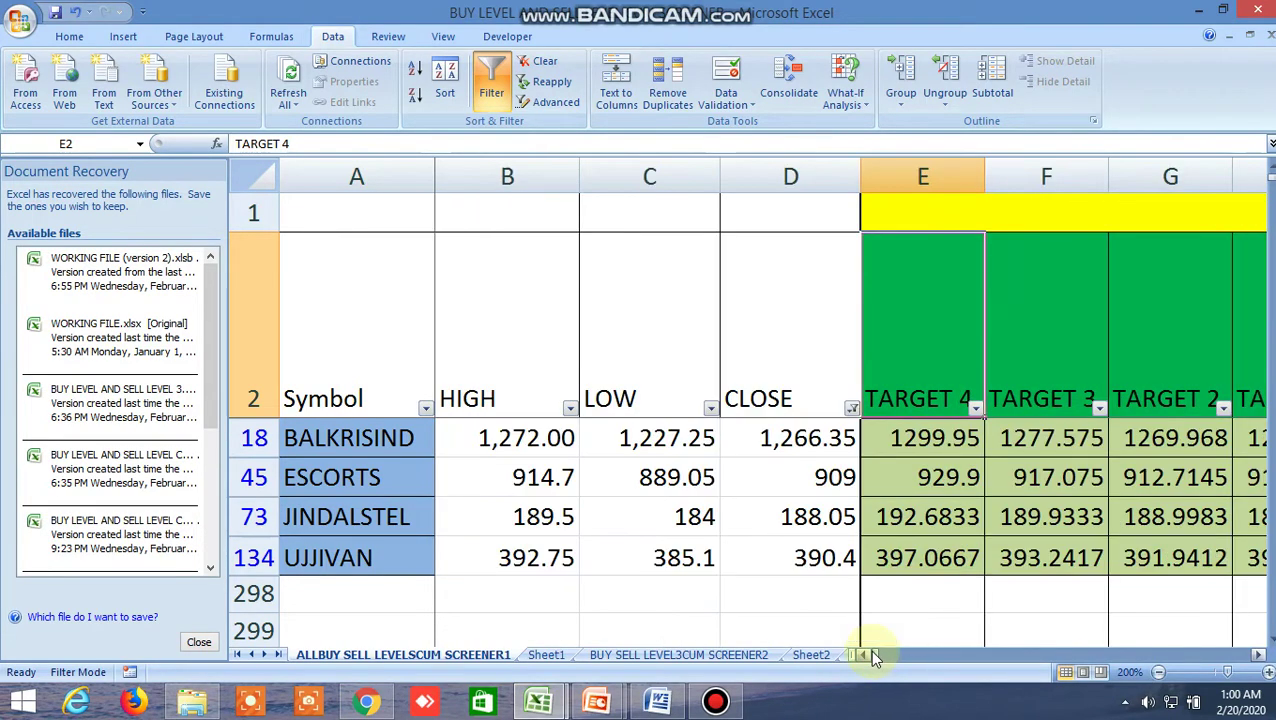
click(1260, 656)
click(1260, 656)
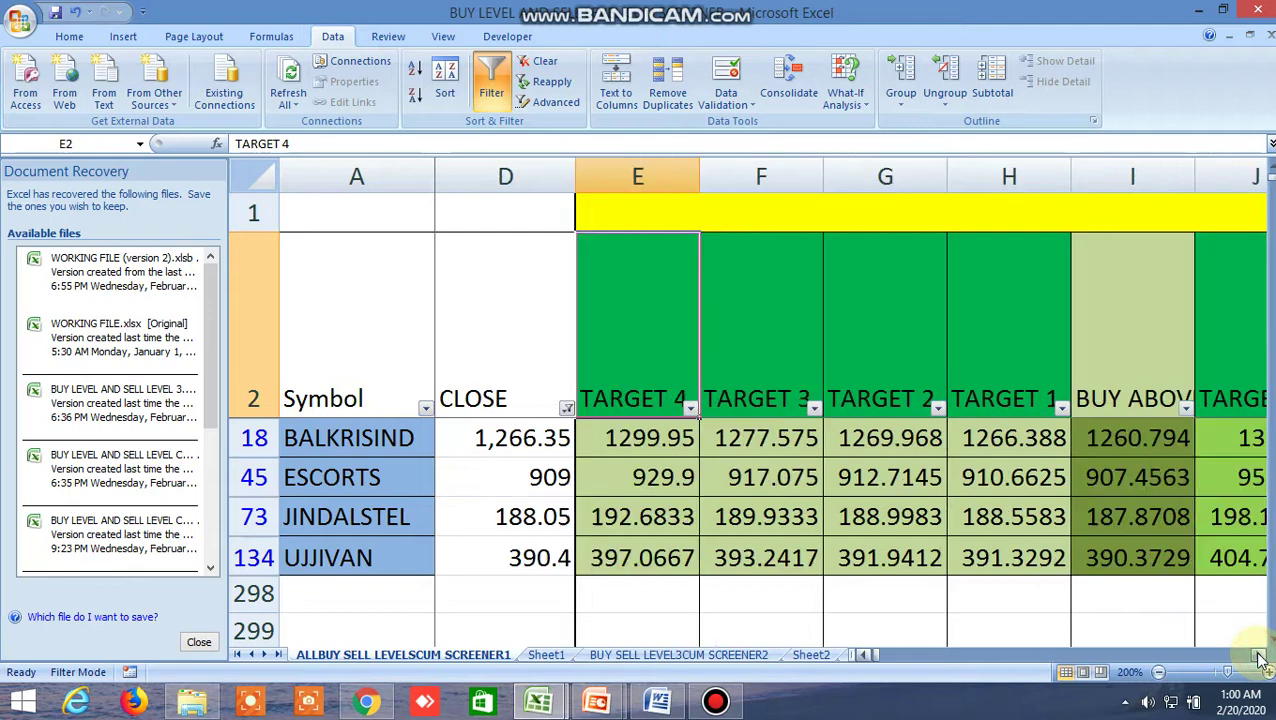
click(1260, 656)
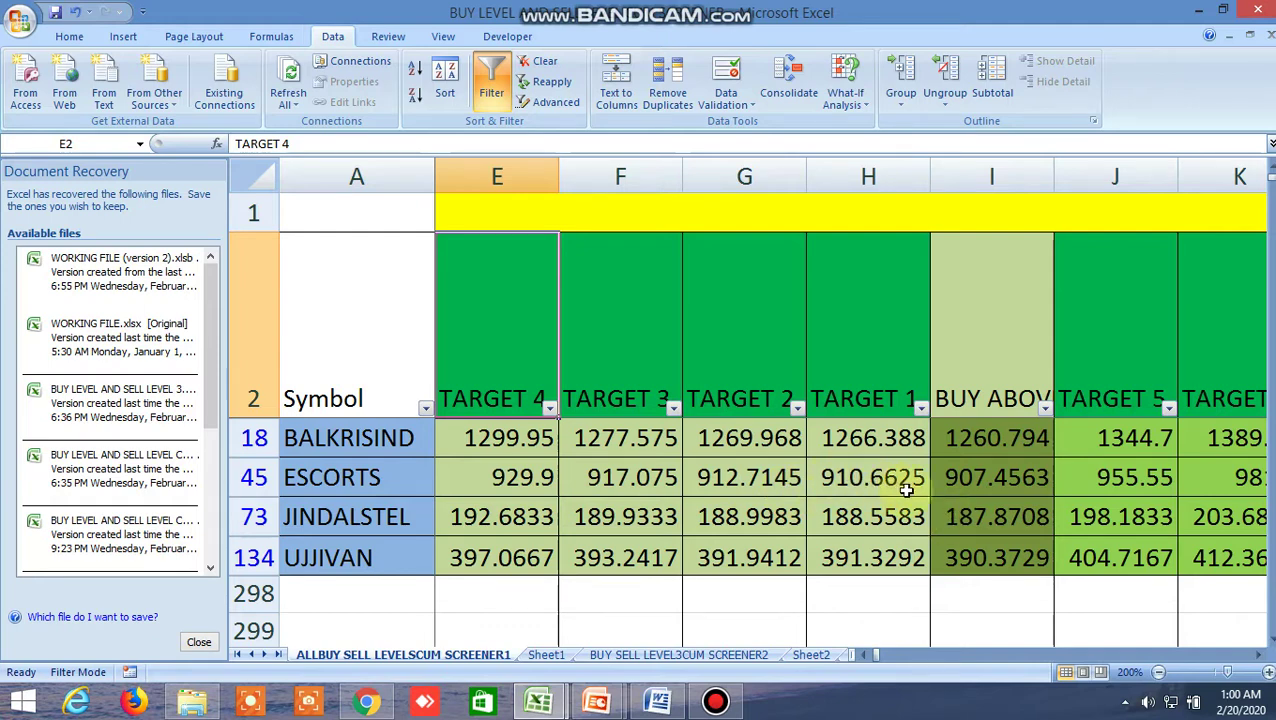
Examine the screener columns comparing LTP with the buy level, the successive targets and the sell level
click(1260, 660)
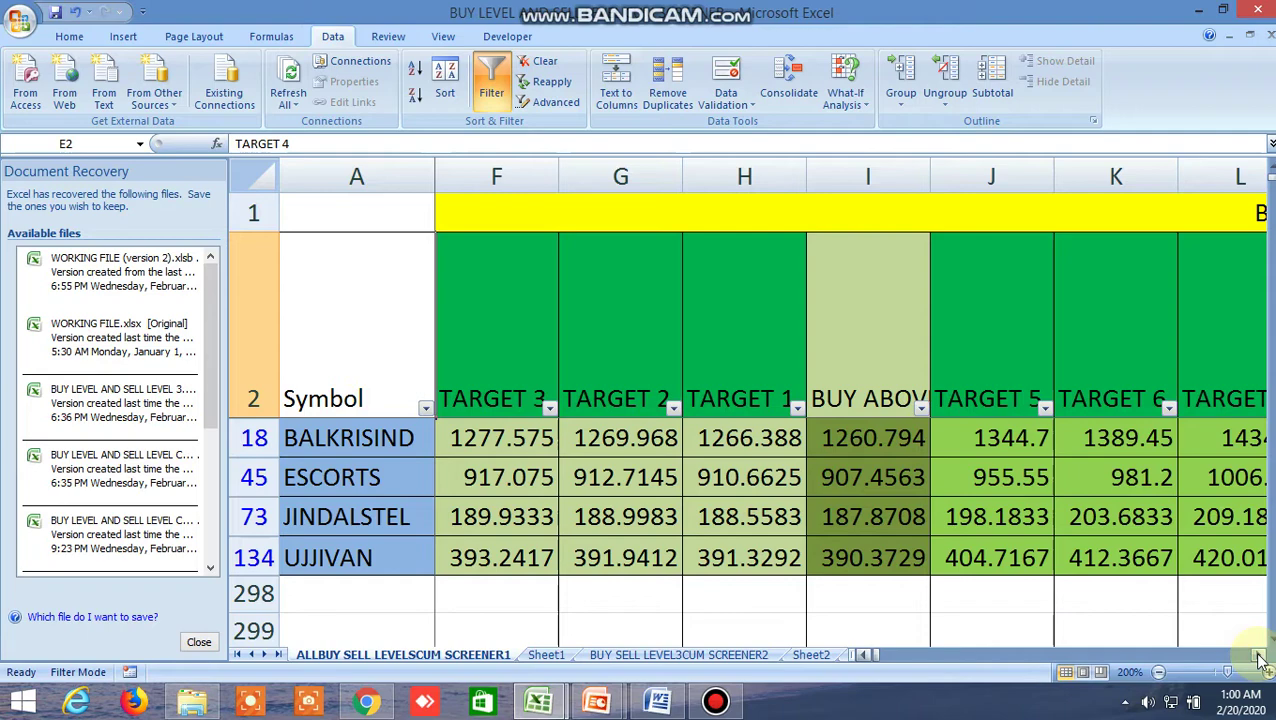
click(1260, 660)
click(1260, 660)
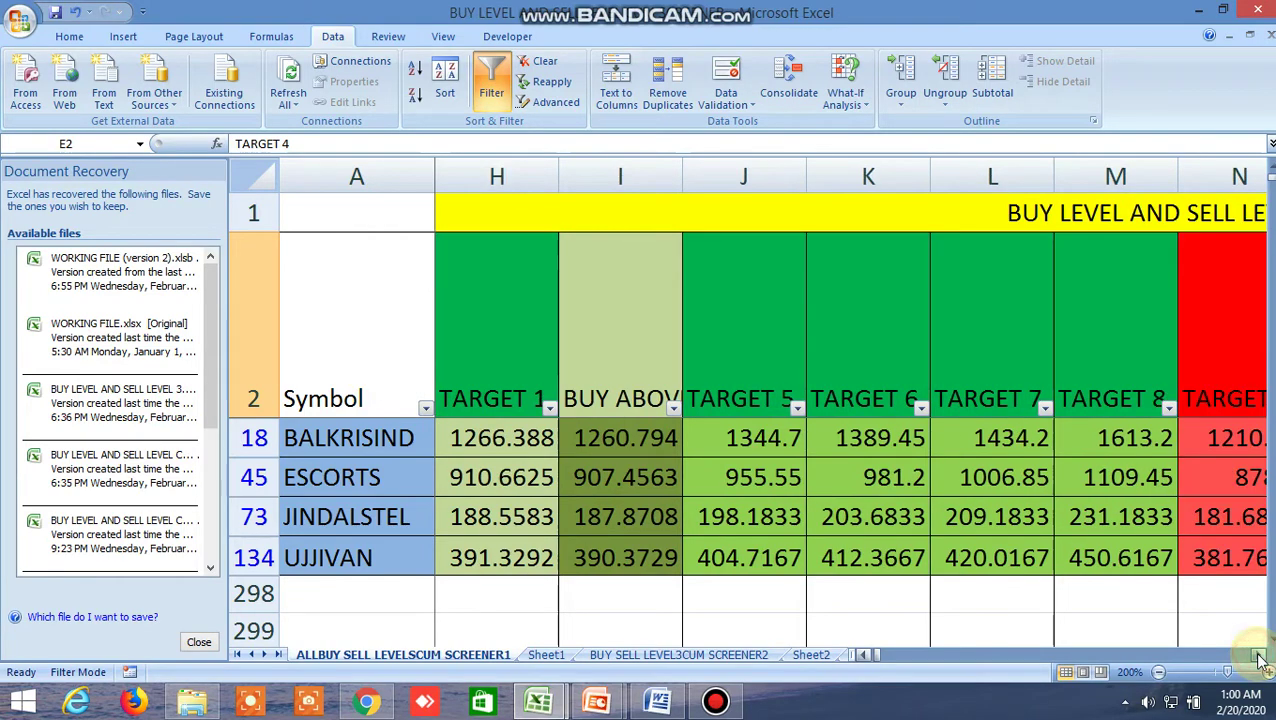
click(1260, 660)
click(1260, 660)
click(1260, 660)
click(1260, 660)
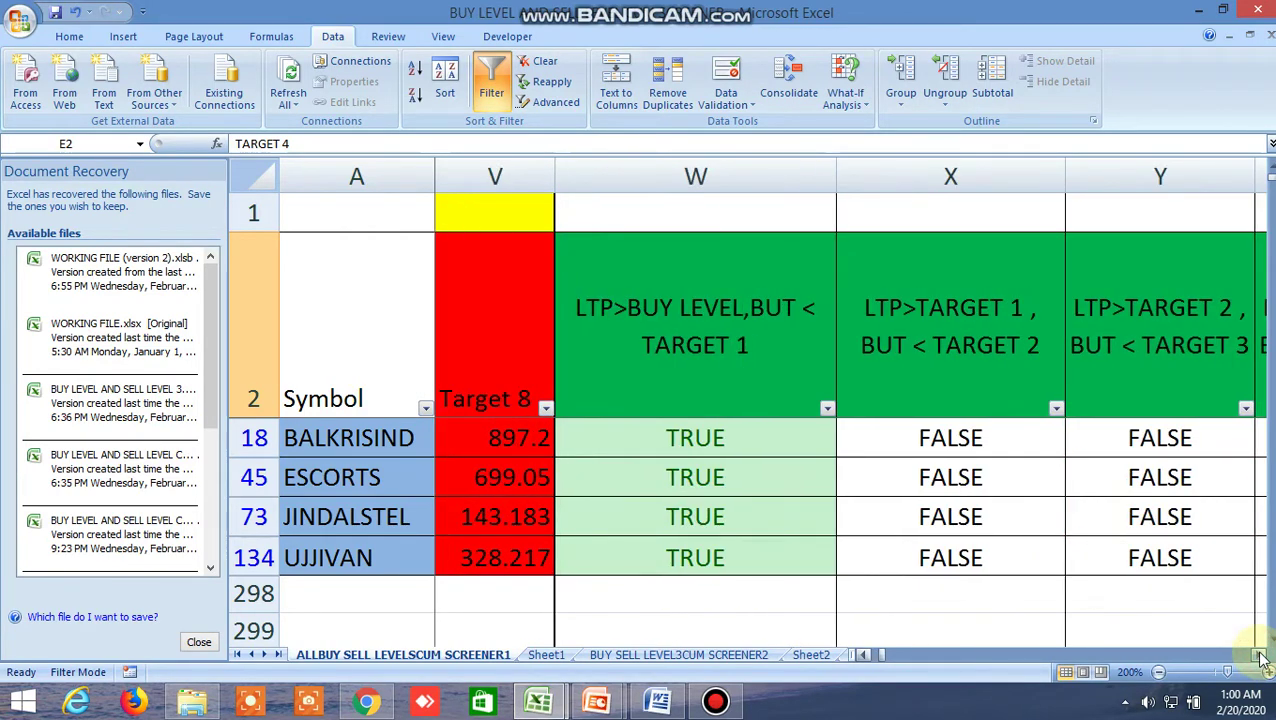
click(1260, 660)
click(1260, 658)
click(1260, 658)
click(1260, 658)
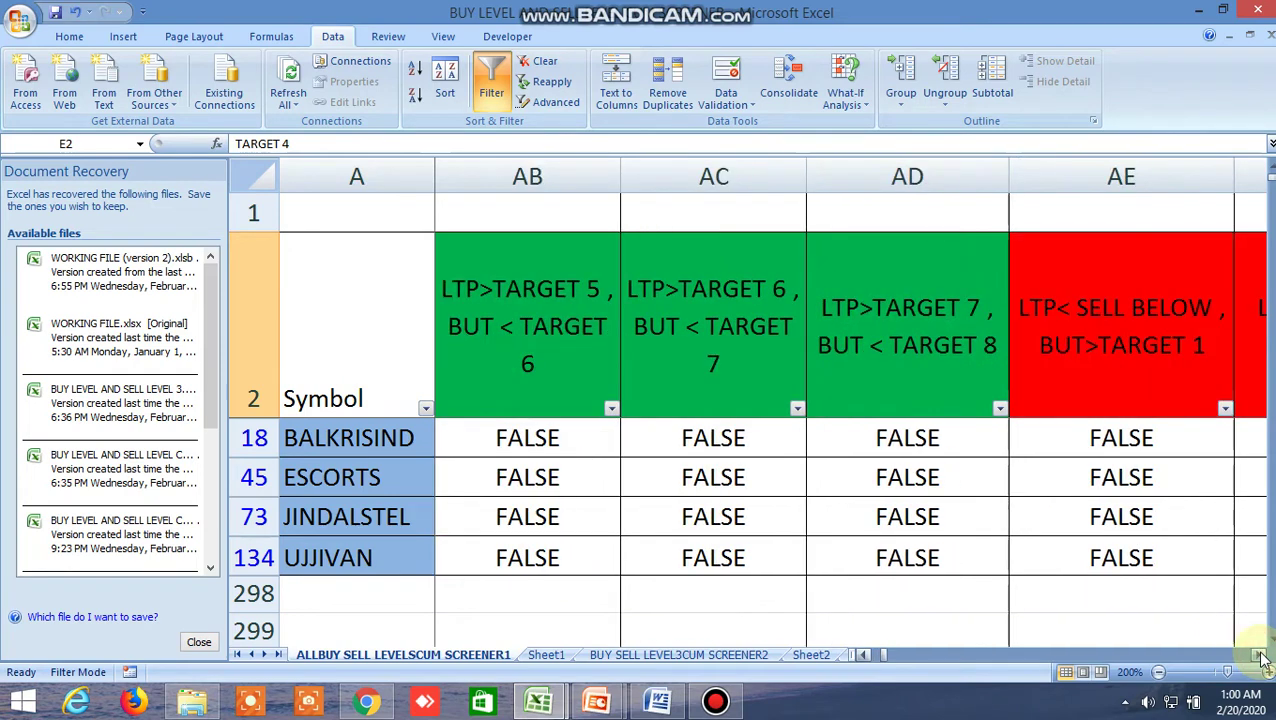
Review the target and SELL BELOW columns in the BUY LEVEL AND SELL LEVELS 2 section
click(1260, 658)
click(1260, 658)
click(1260, 658)
click(1260, 658)
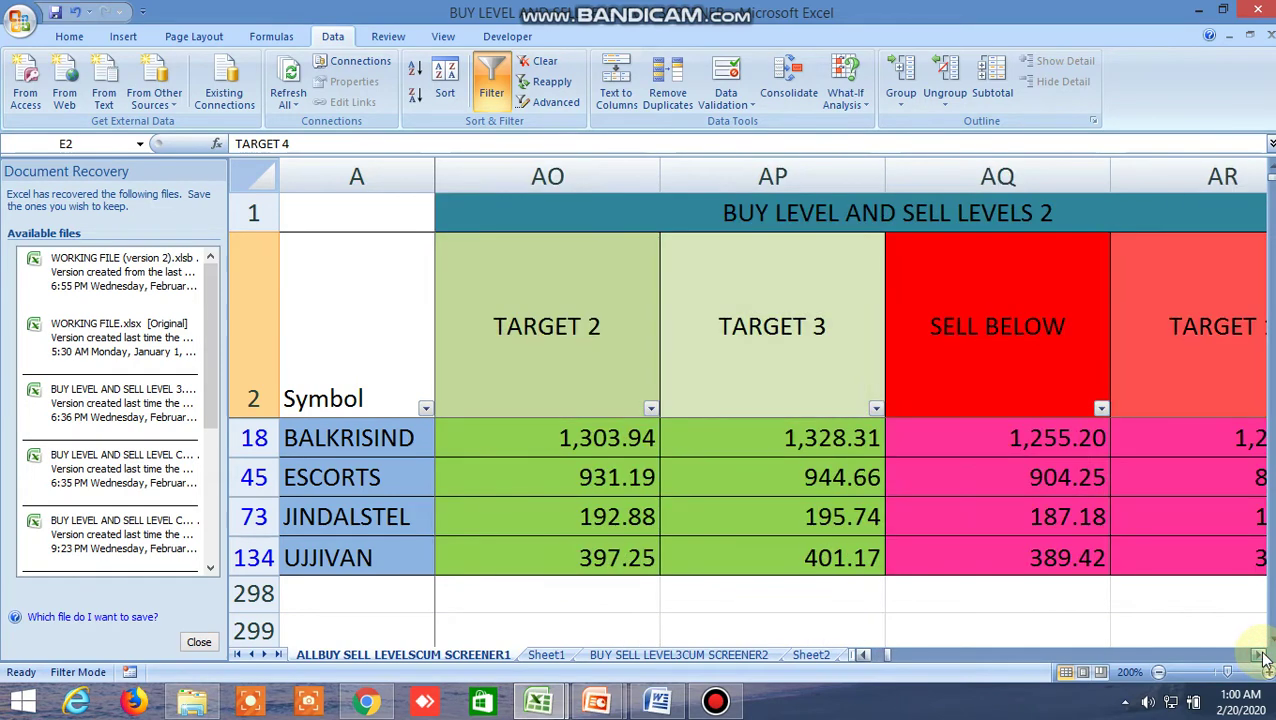
click(868, 656)
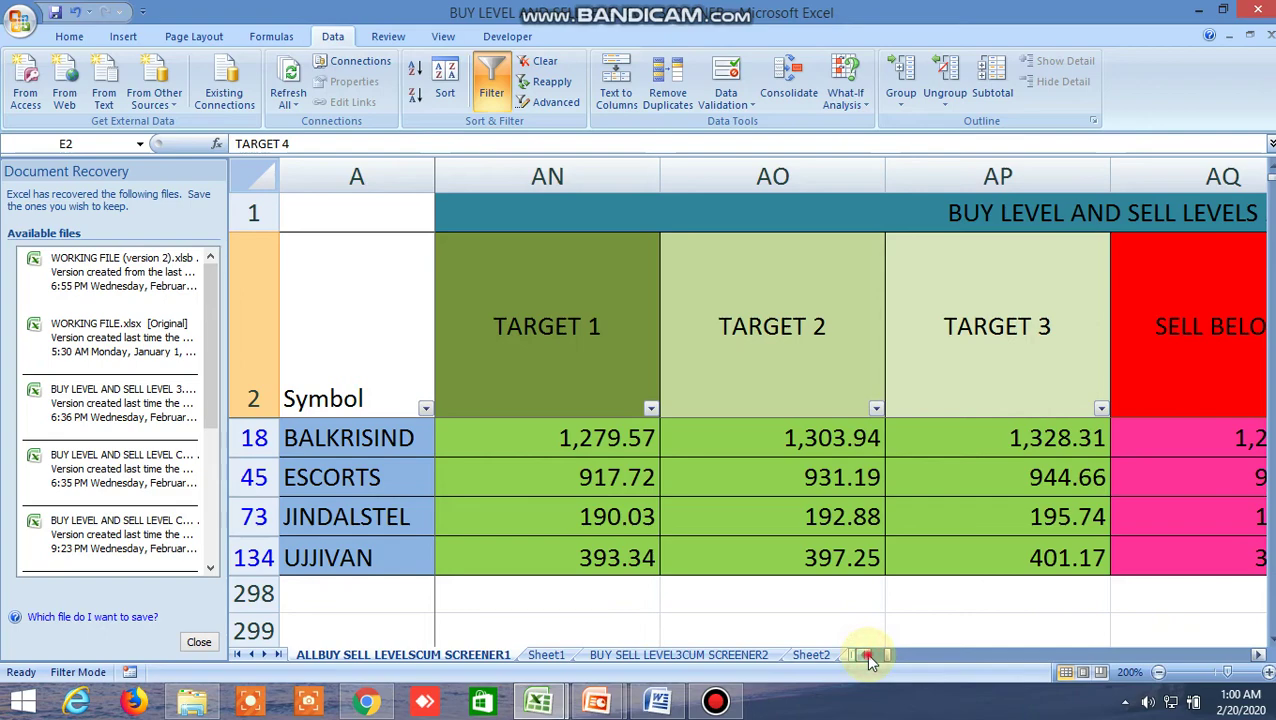
click(868, 656)
click(1258, 655)
click(1258, 655)
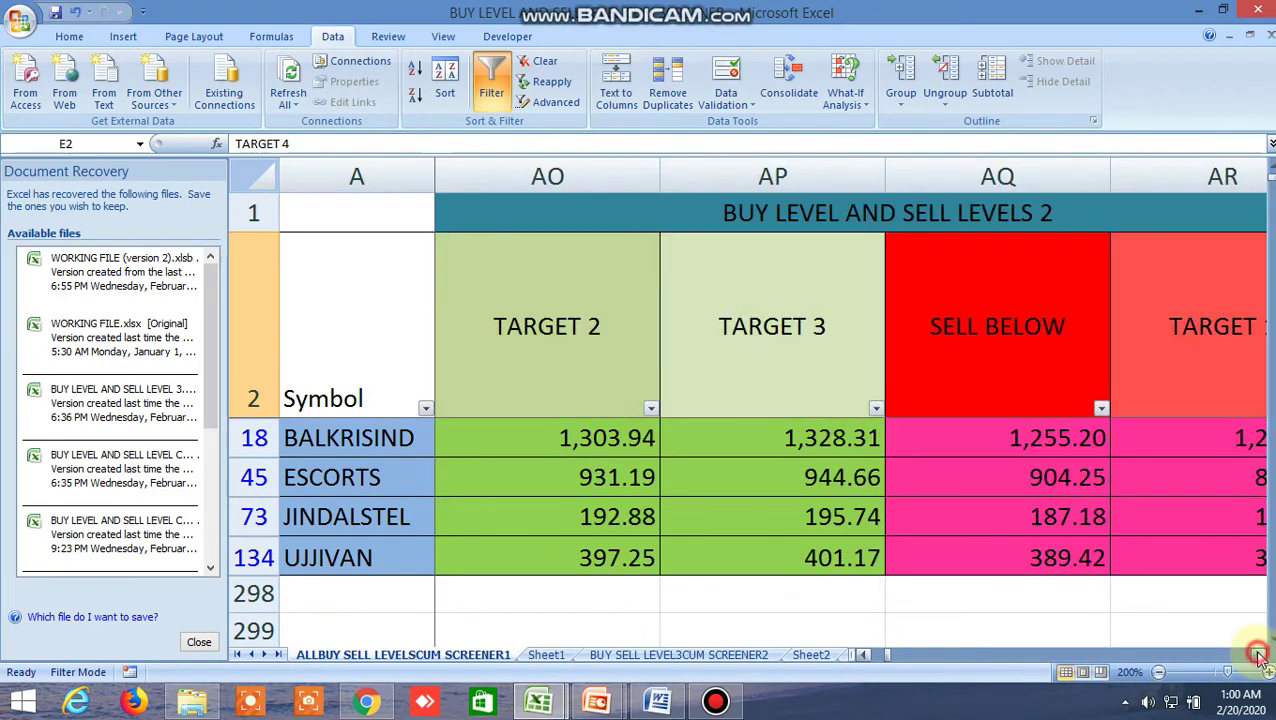
Look over the TYPICAL PRICE, LTP>TP and LTP<TP columns and the numbered price columns beyond them
click(1260, 655)
click(1260, 655)
click(1260, 655)
click(1260, 655)
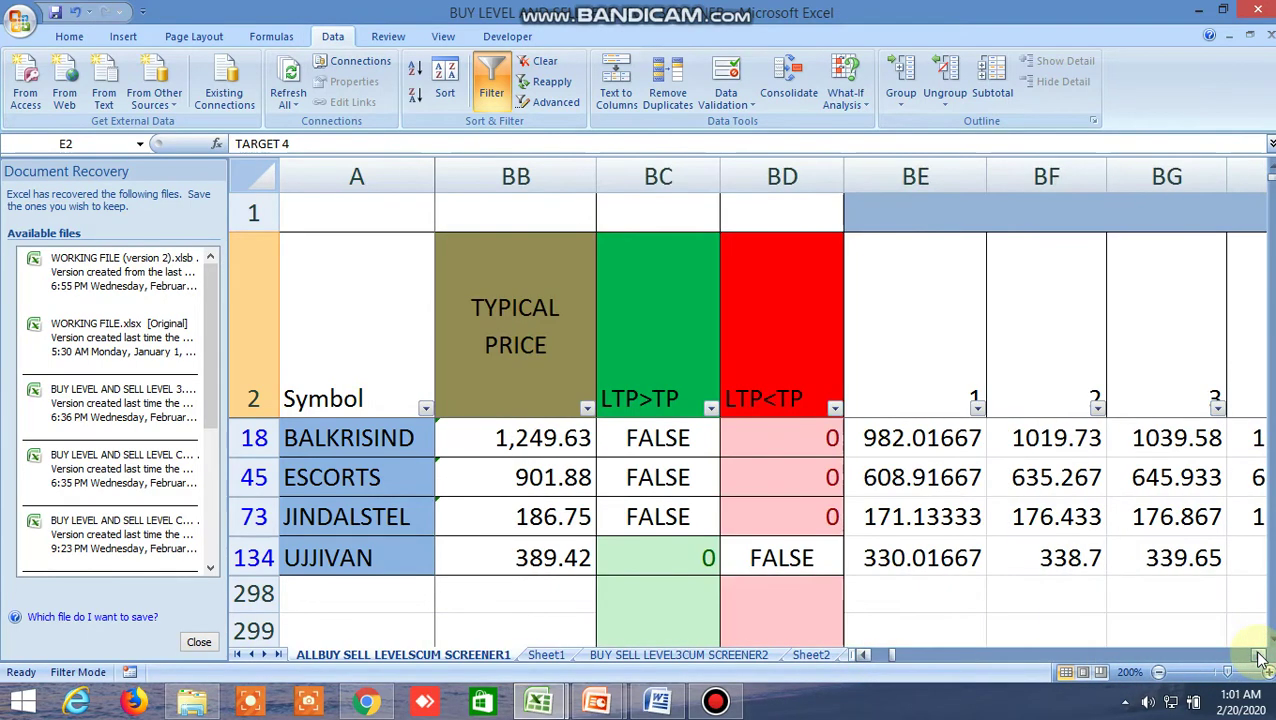
click(1260, 655)
click(1260, 655)
click(1260, 655)
click(1260, 655)
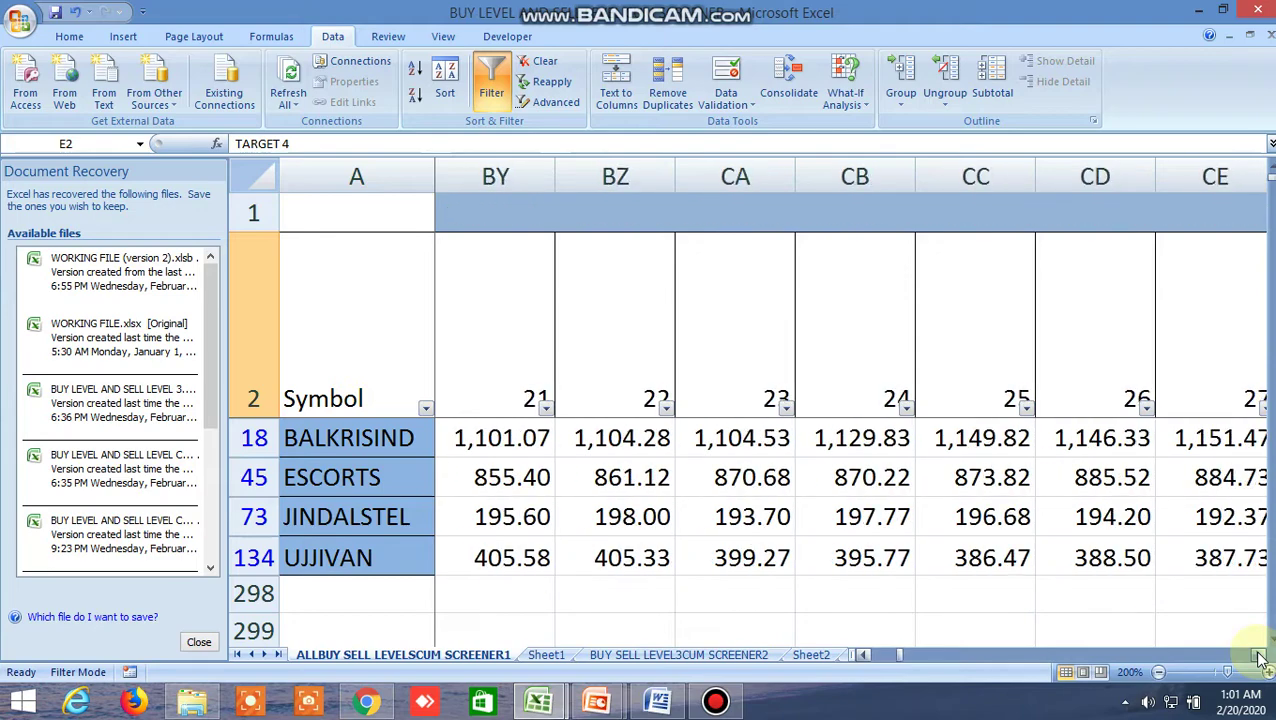
Examine the moving-average cross, NORMDIST 30 and MA/EMA 5, 8 and 13 columns
click(1260, 655)
click(1260, 655)
click(1260, 655)
click(1260, 655)
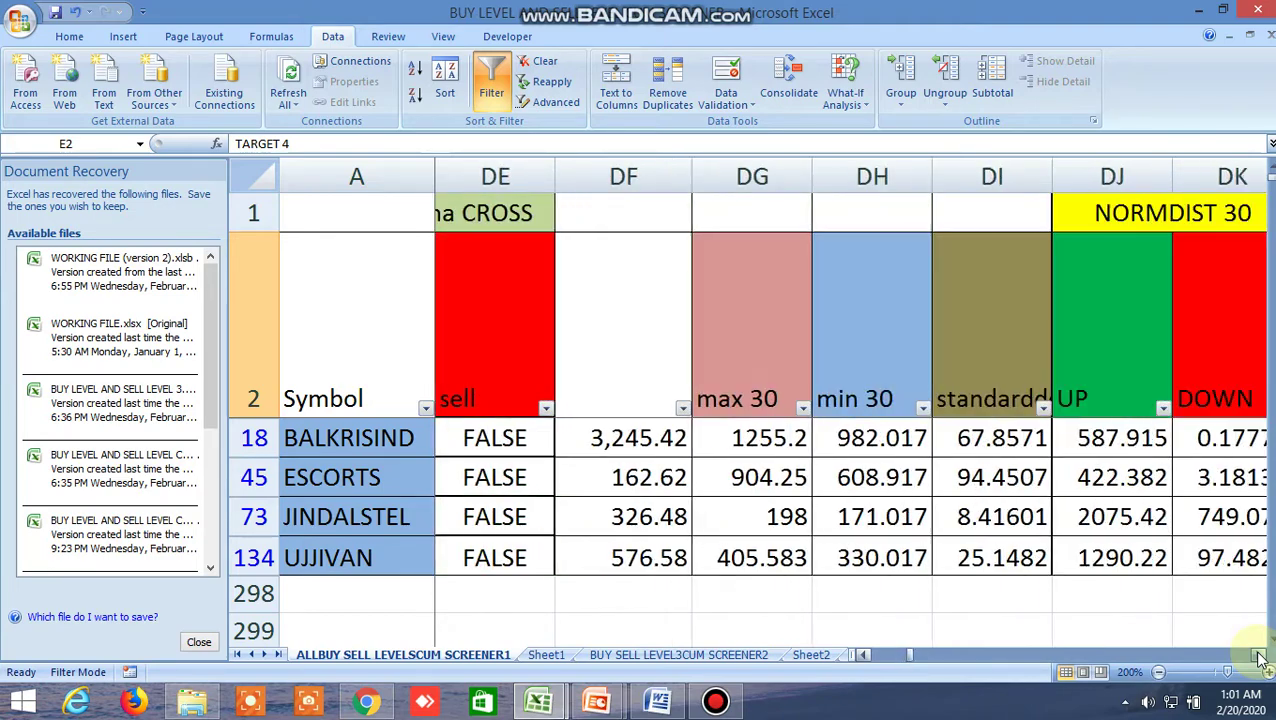
click(1260, 655)
click(1260, 655)
click(1260, 655)
click(1260, 655)
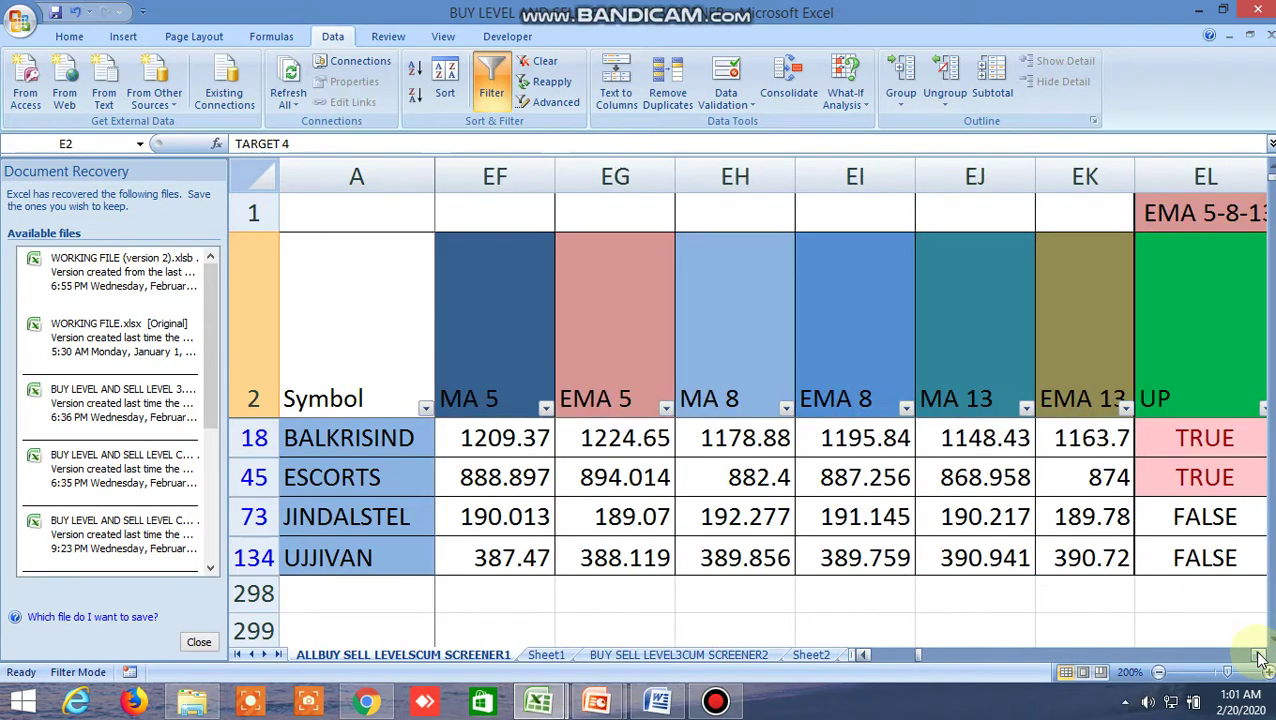
Review the R1 to R7 resistance and S1 onward support columns of the BUY LEVEL AND SELL LEVELS 3 section
click(1260, 655)
click(1260, 655)
click(1260, 655)
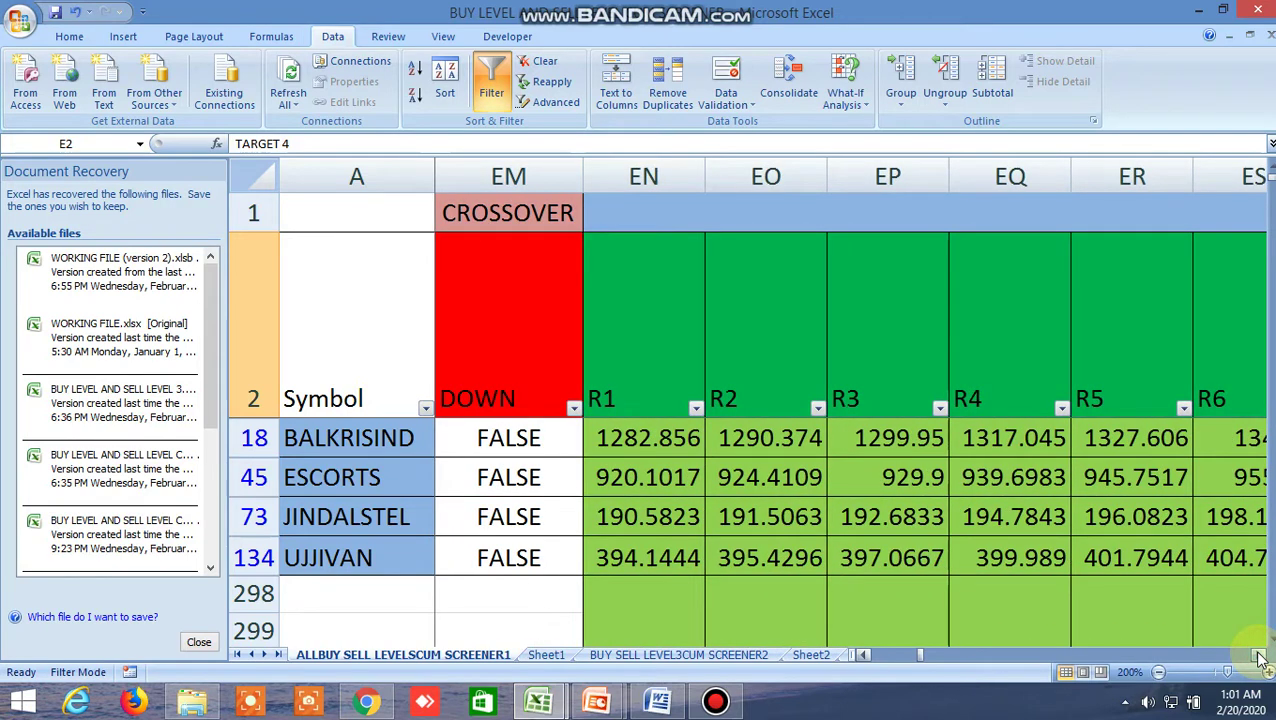
click(1260, 655)
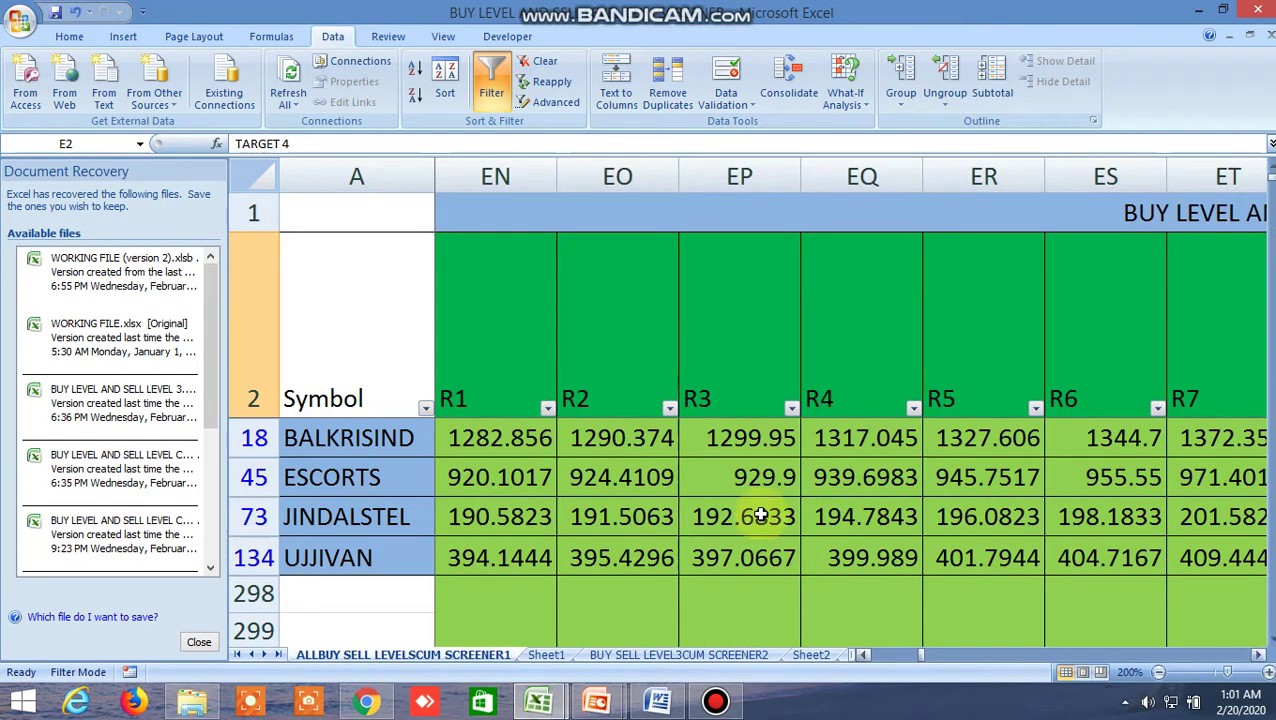
click(477, 332)
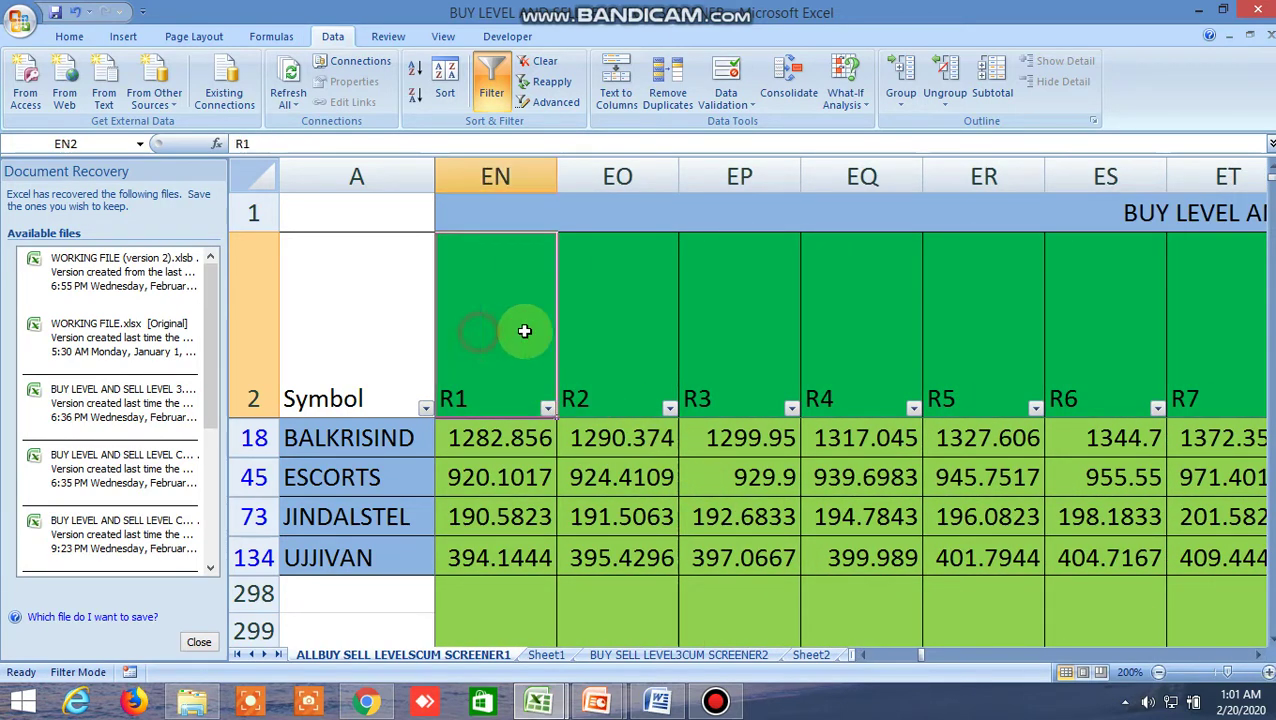
drag(1262, 655, 1263, 657)
click(1262, 657)
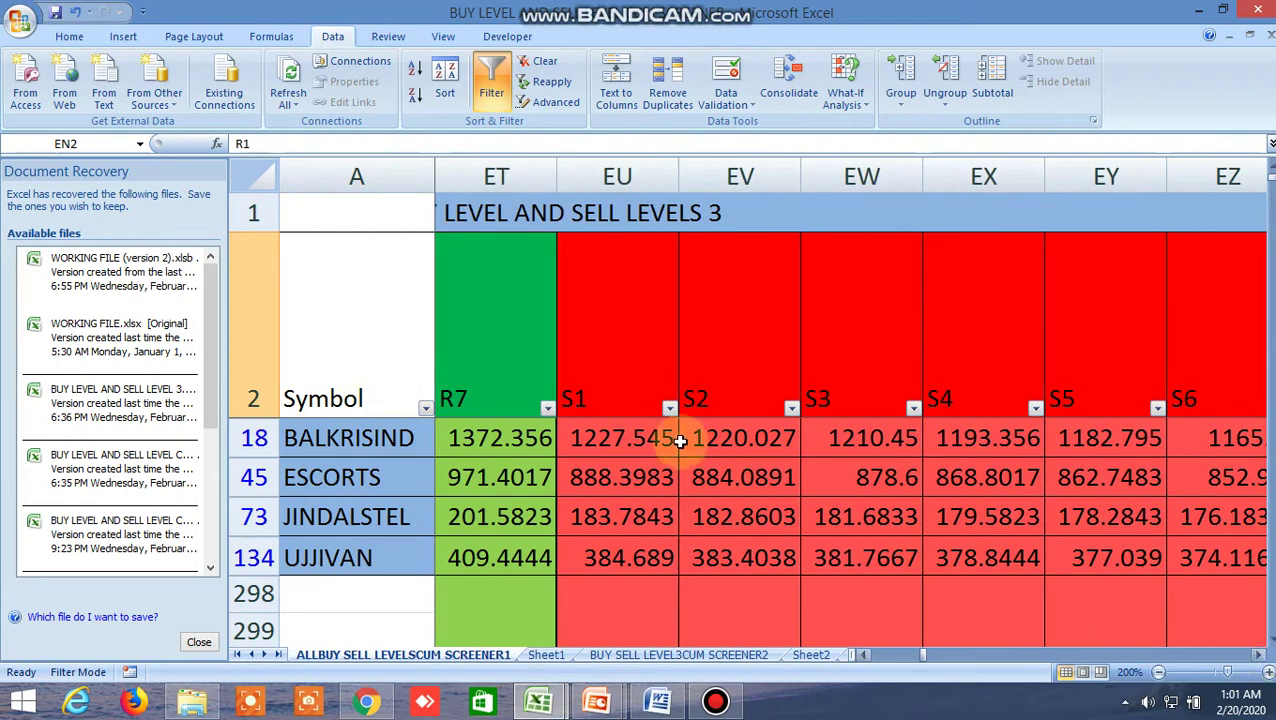
click(621, 361)
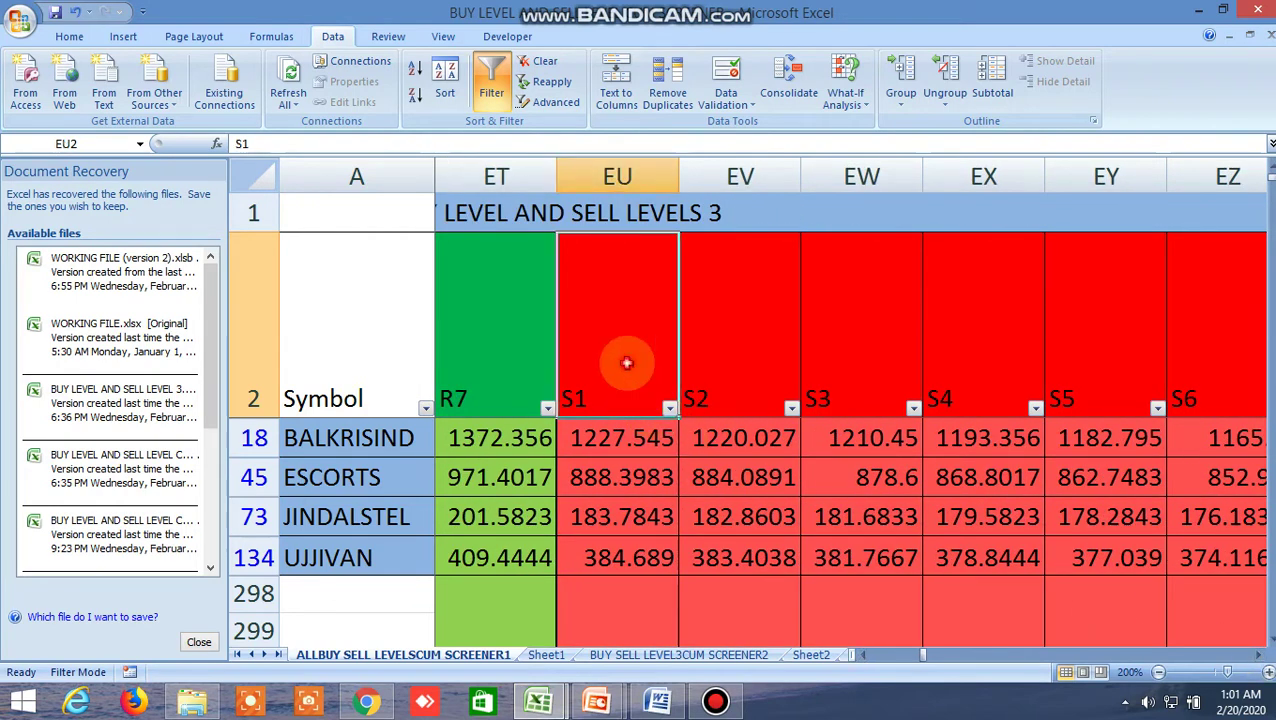
Examine the PIVOT POINT levels, the support pivot point checks and the BOLLINGERBAND columns
drag(1263, 655, 1262, 657)
click(1262, 655)
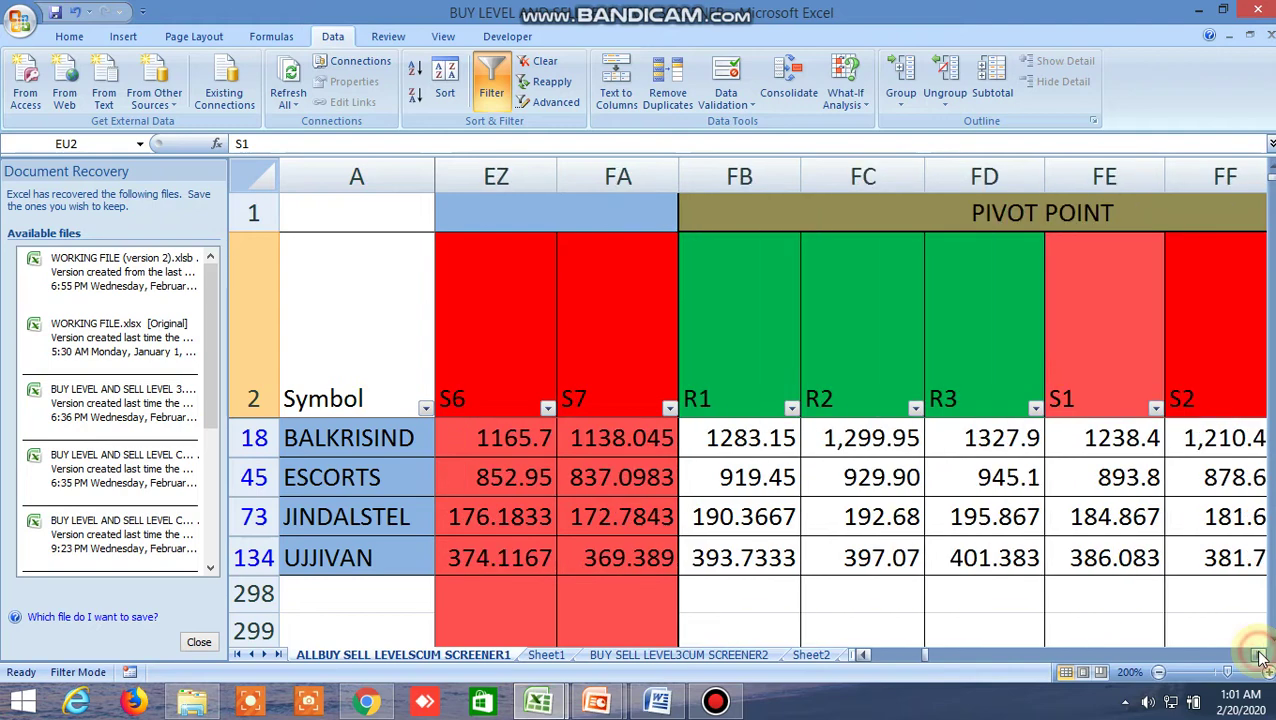
click(1262, 655)
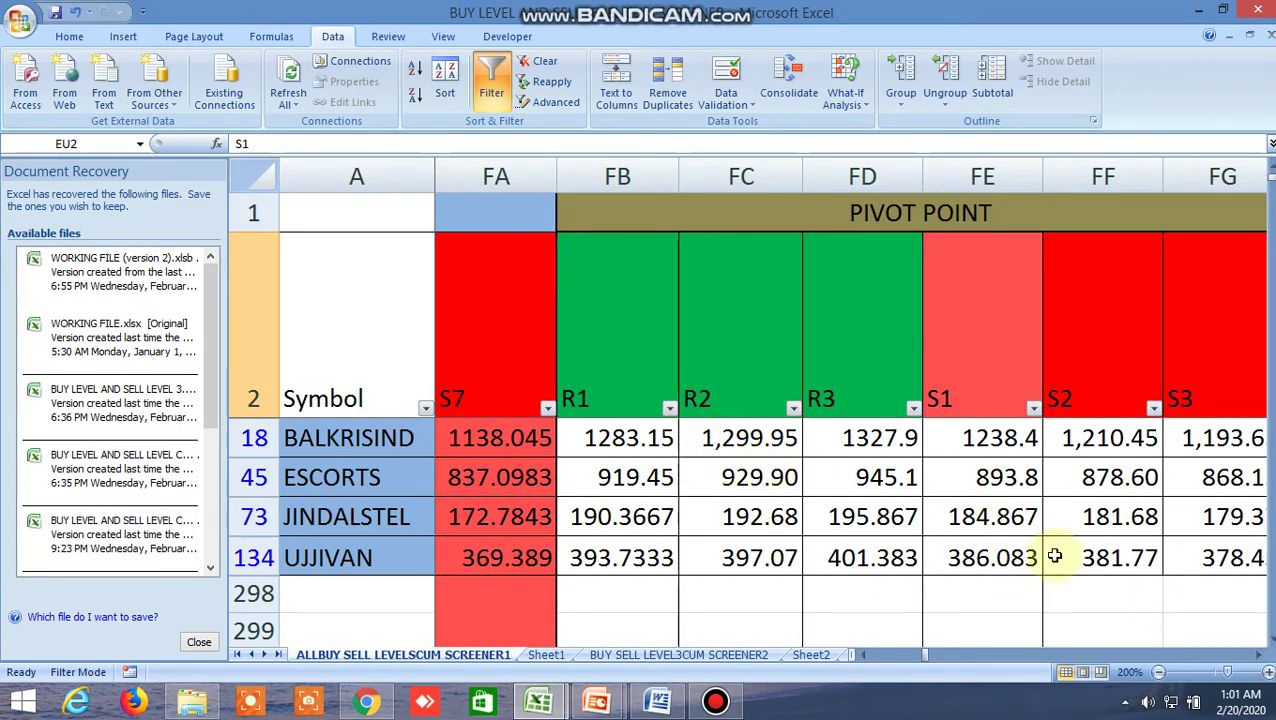
click(1262, 655)
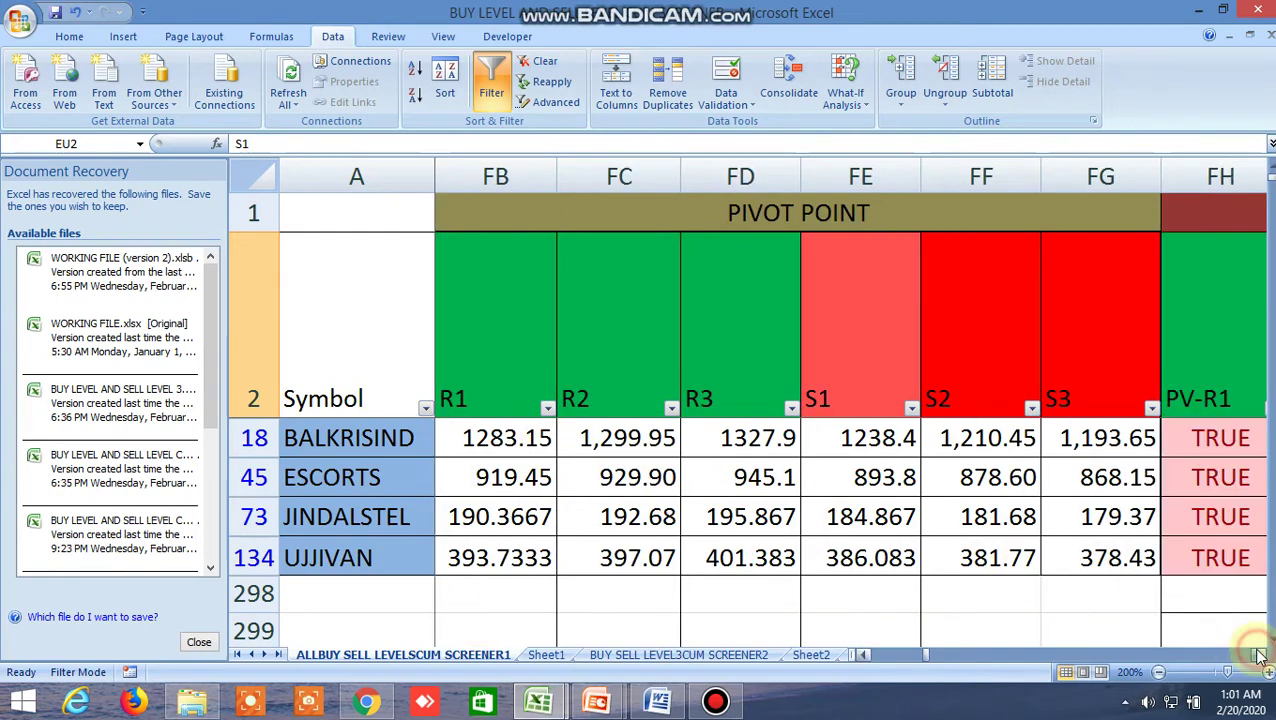
click(1262, 655)
click(1262, 655)
click(1262, 655)
click(1262, 655)
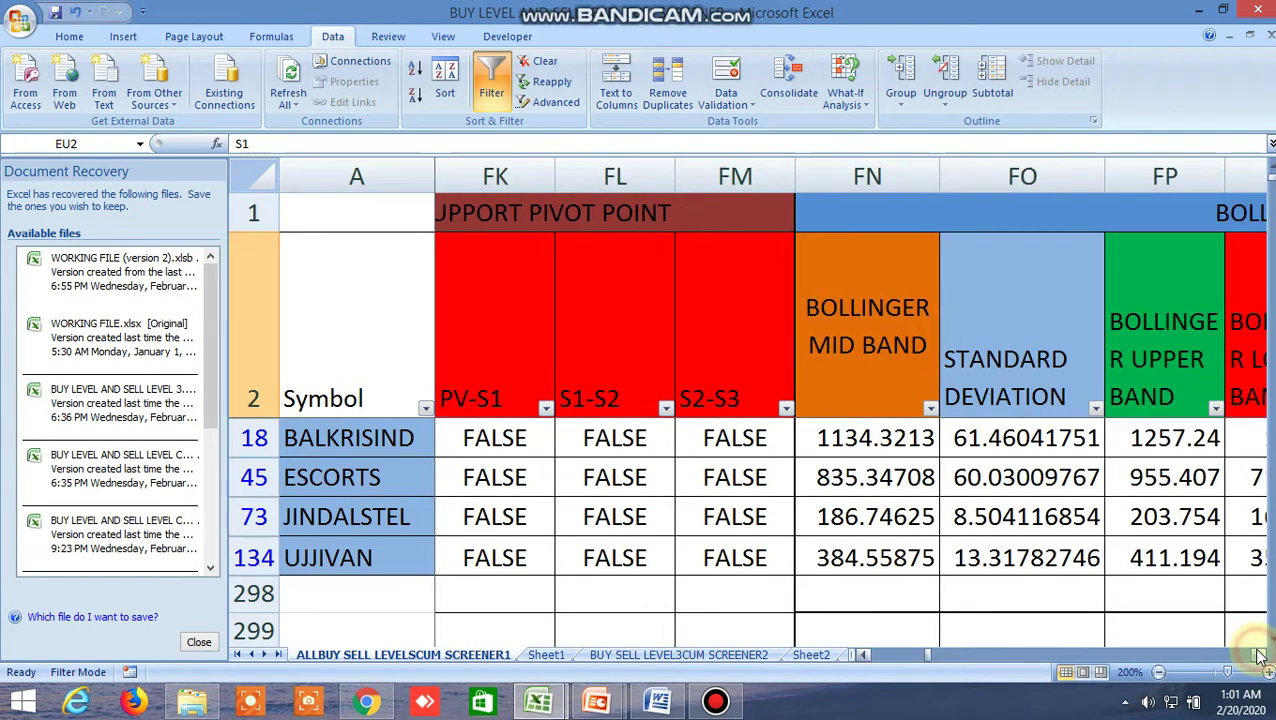
click(1262, 655)
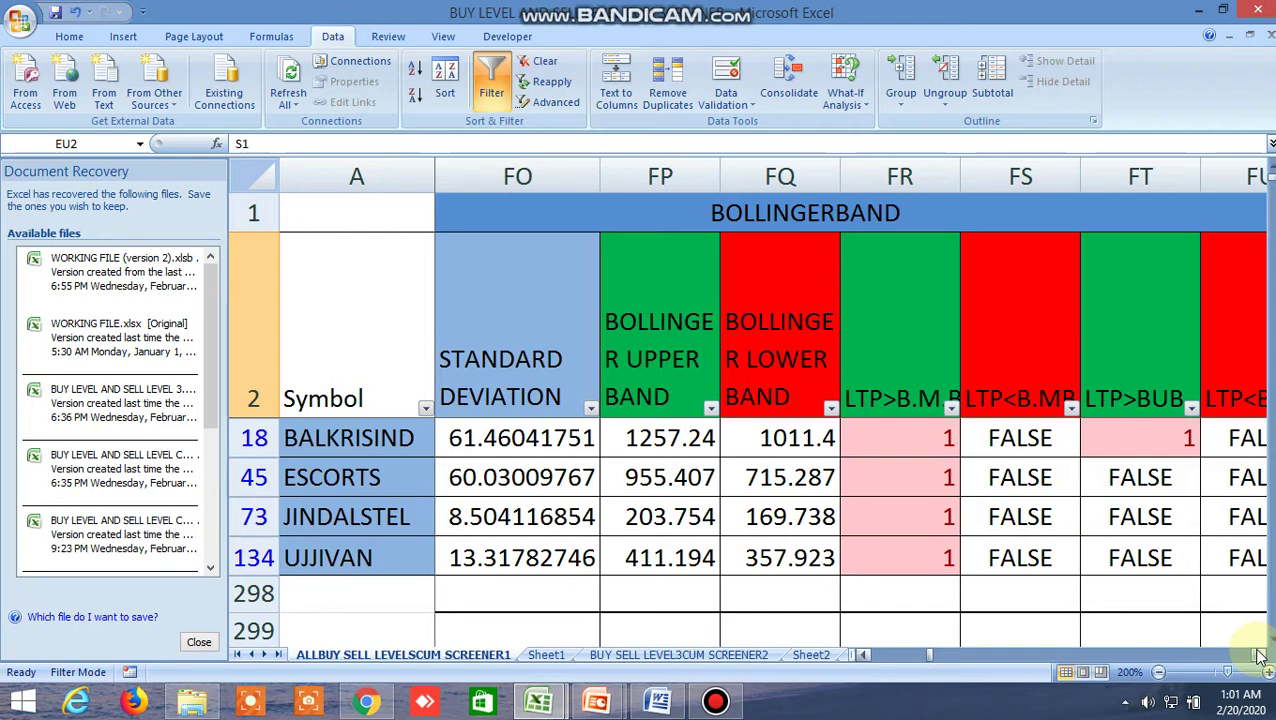
Review the PRICE CHANNEL upper, lower and mid band columns and the LTP VS PC CHANNEL checks
click(1260, 655)
click(1260, 655)
click(1260, 655)
click(1260, 655)
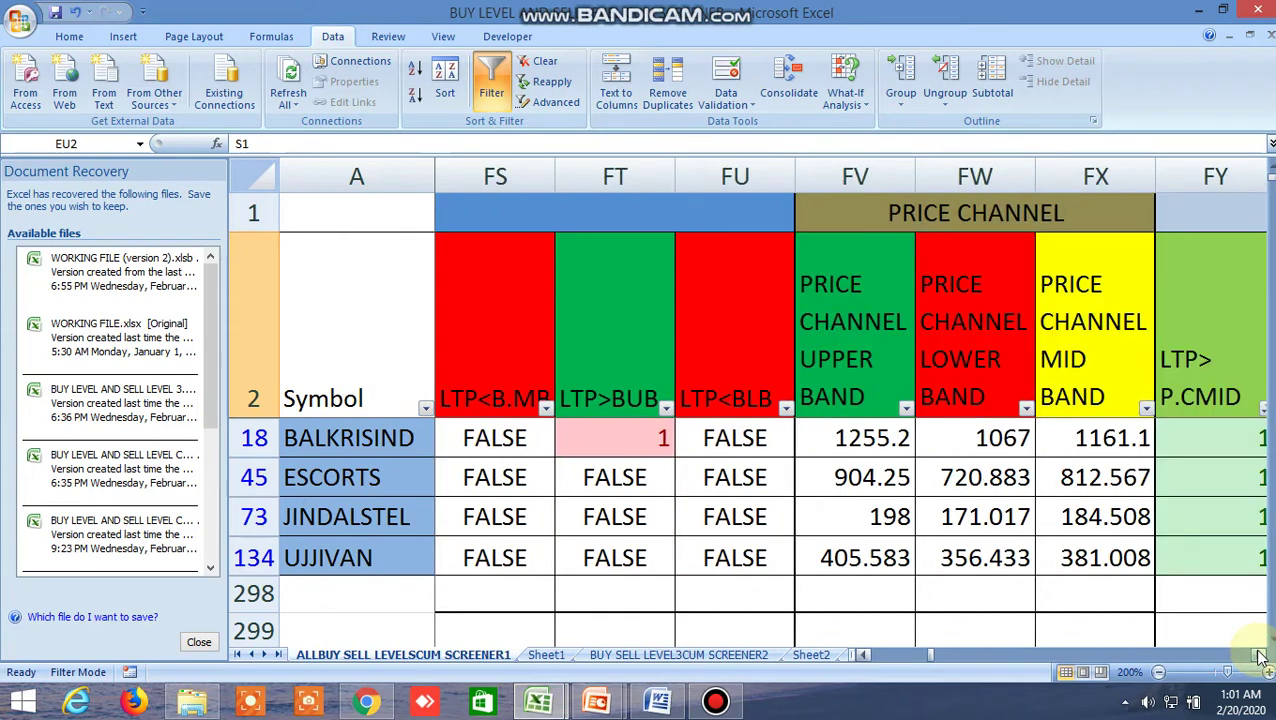
click(1260, 655)
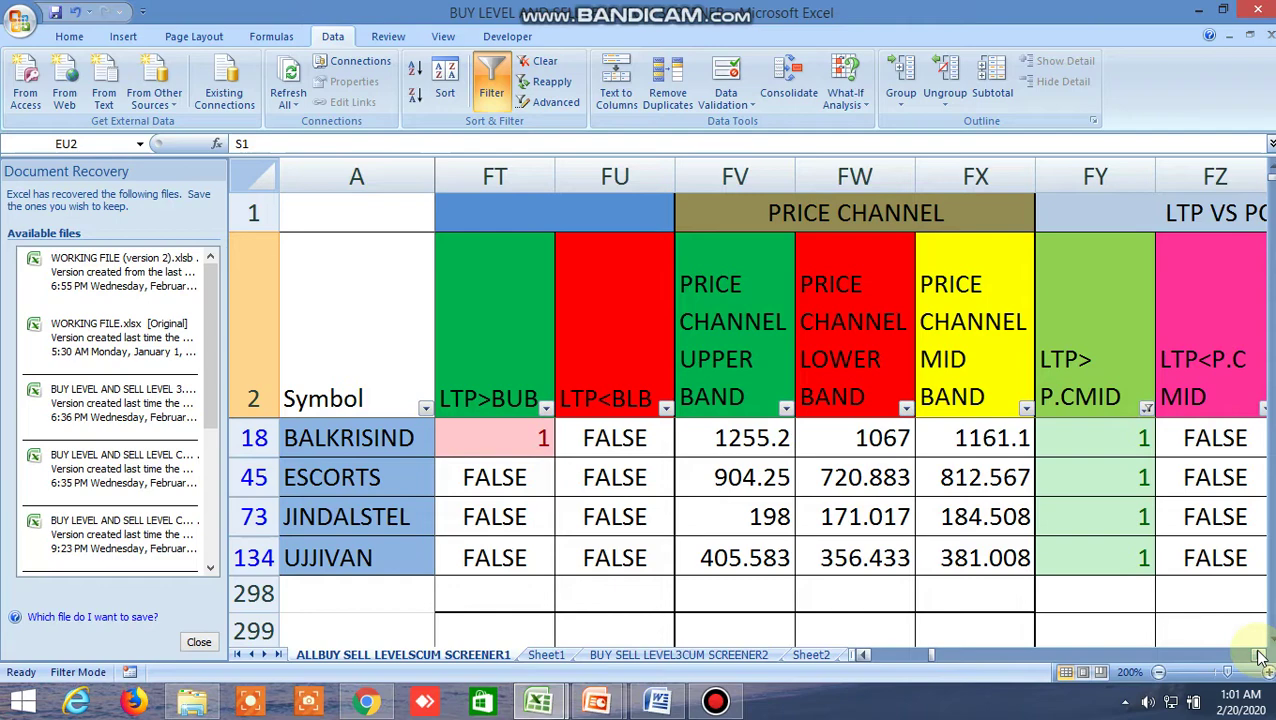
click(1260, 655)
click(1260, 655)
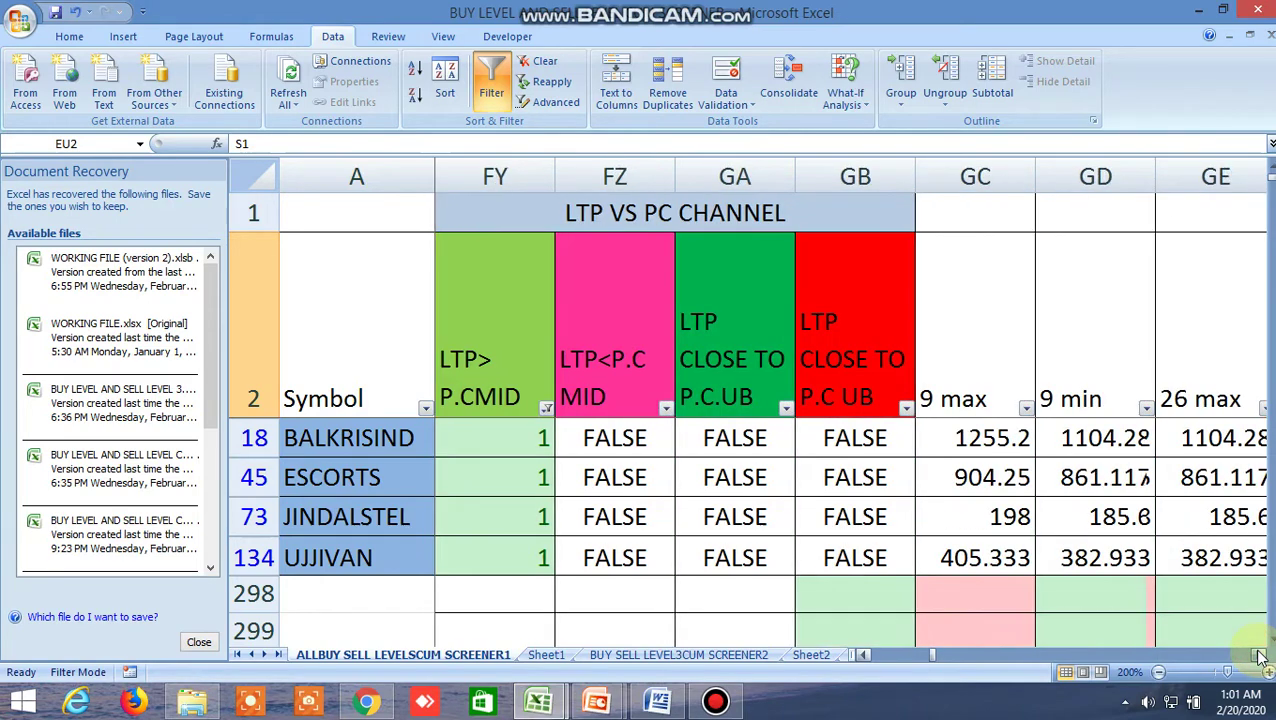
Look over the 9 and 26 max/min, bullish and bearish cloud, 52-week high/low and VWAP columns
click(1260, 655)
click(1260, 655)
click(1260, 655)
click(1260, 655)
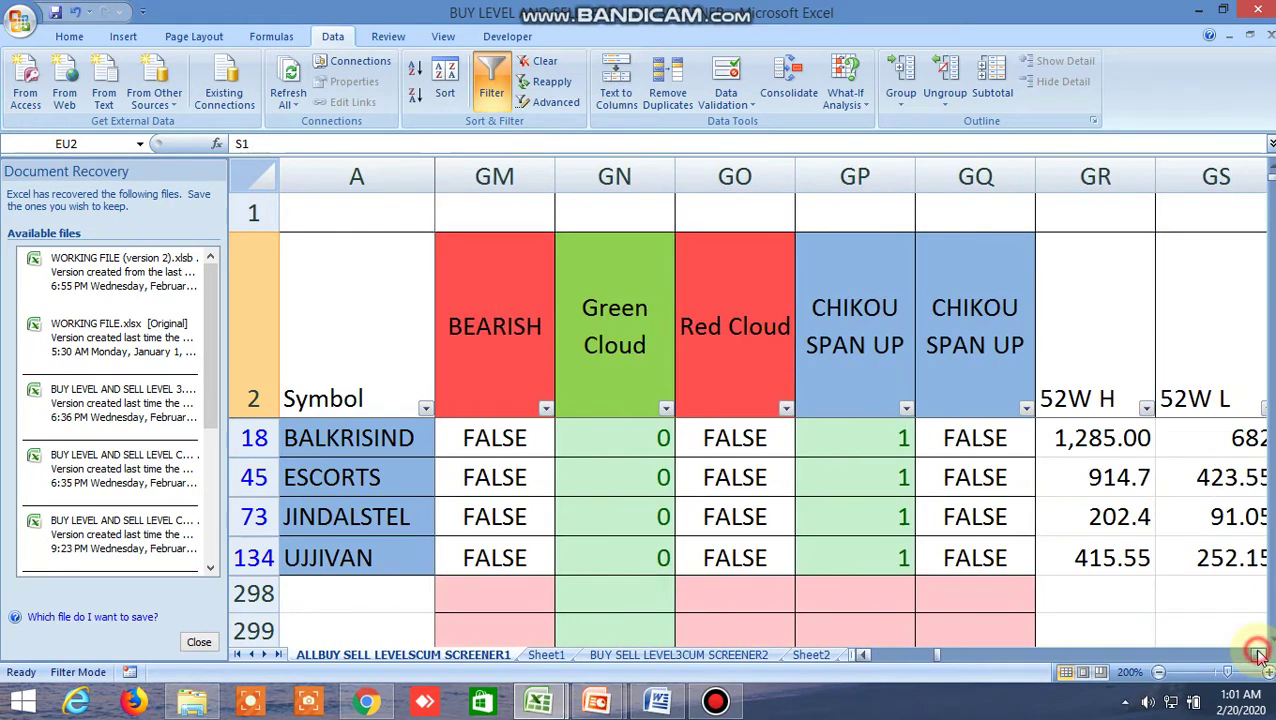
click(1260, 655)
click(1260, 655)
click(1260, 655)
click(1260, 655)
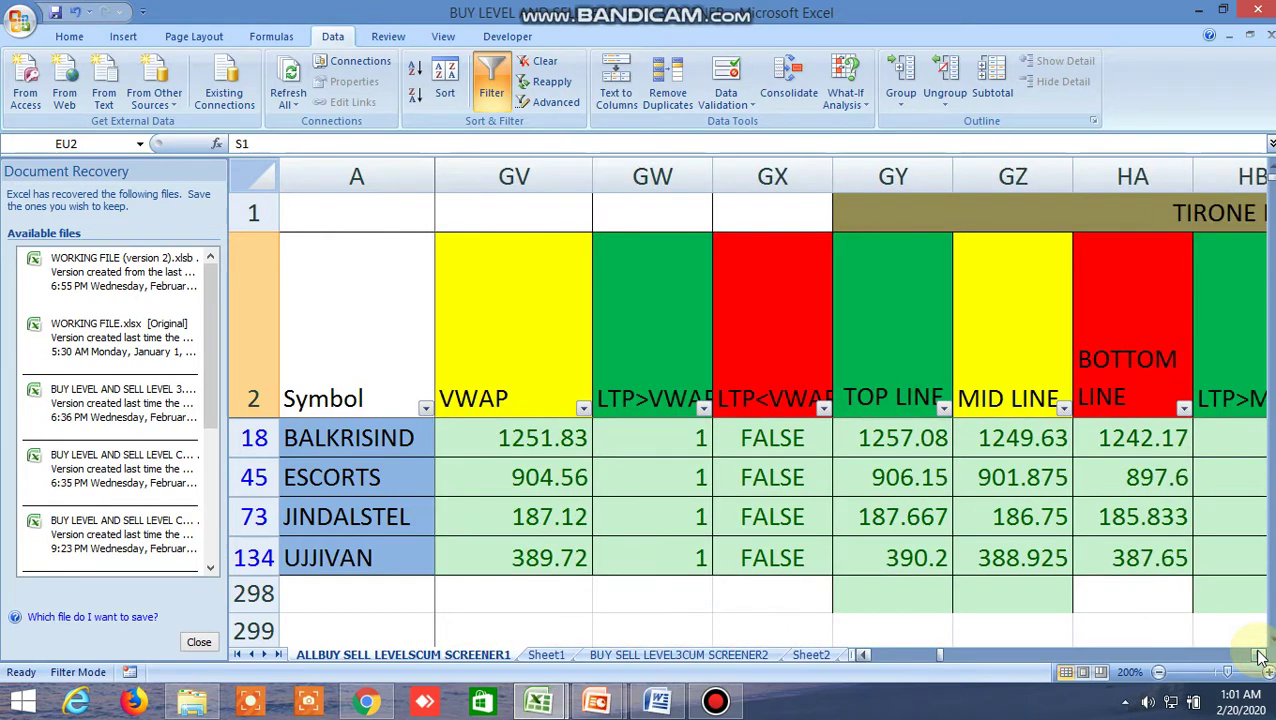
Examine the TIRONE LEVEL section, pointing out its TOP LINE, MID LINE and BOTTOM LINE headers
click(1260, 655)
click(1260, 655)
click(1260, 655)
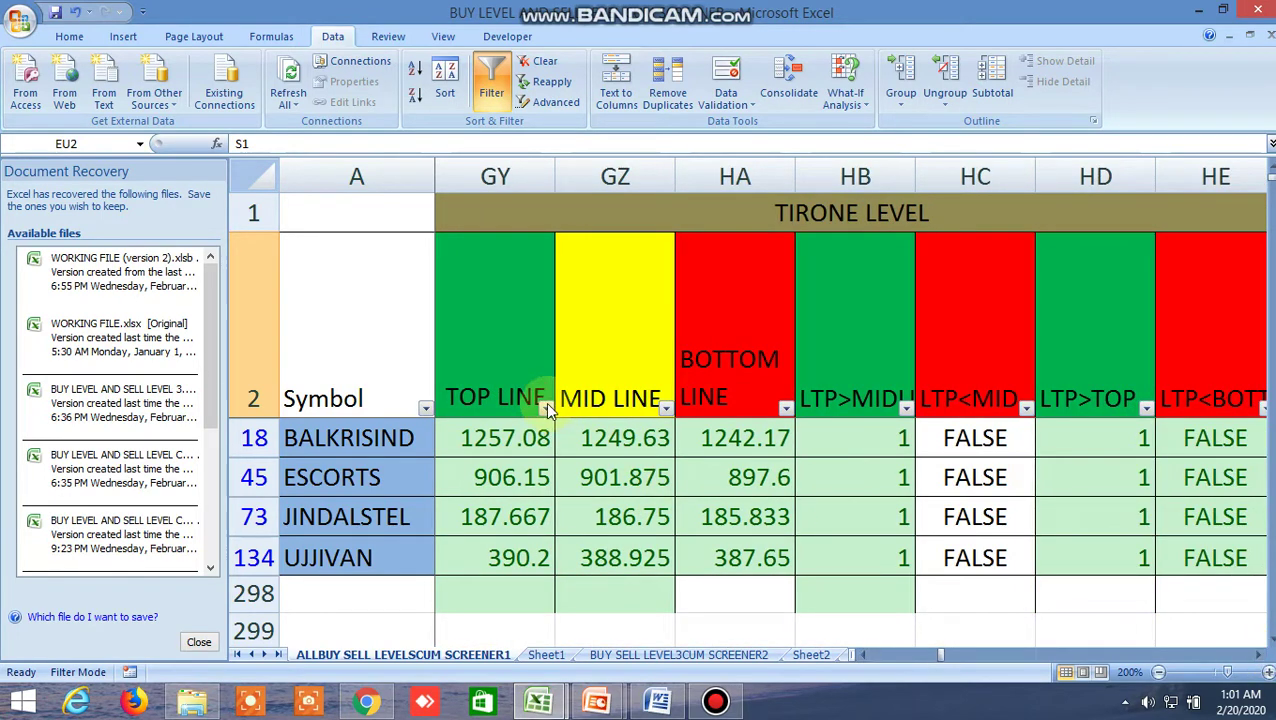
click(511, 358)
click(633, 358)
click(718, 361)
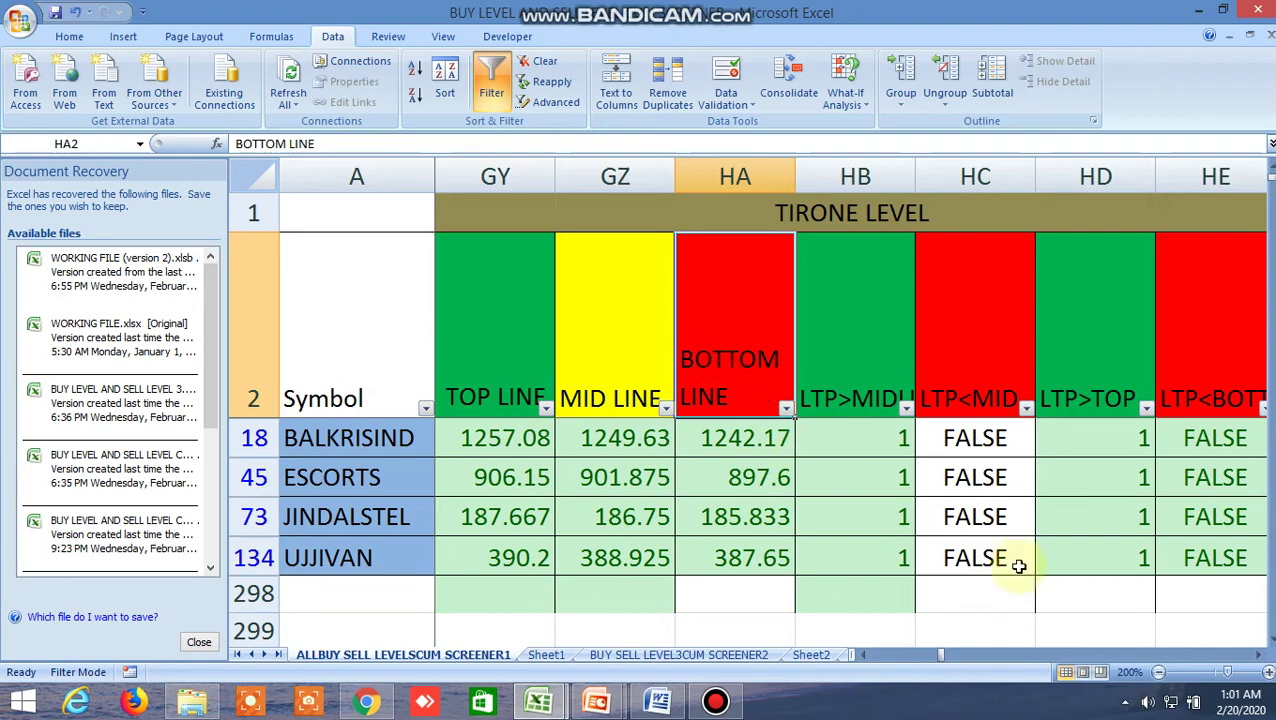
Remove the filter from the table so that all stock rows are listed again
drag(943, 654, 865, 654)
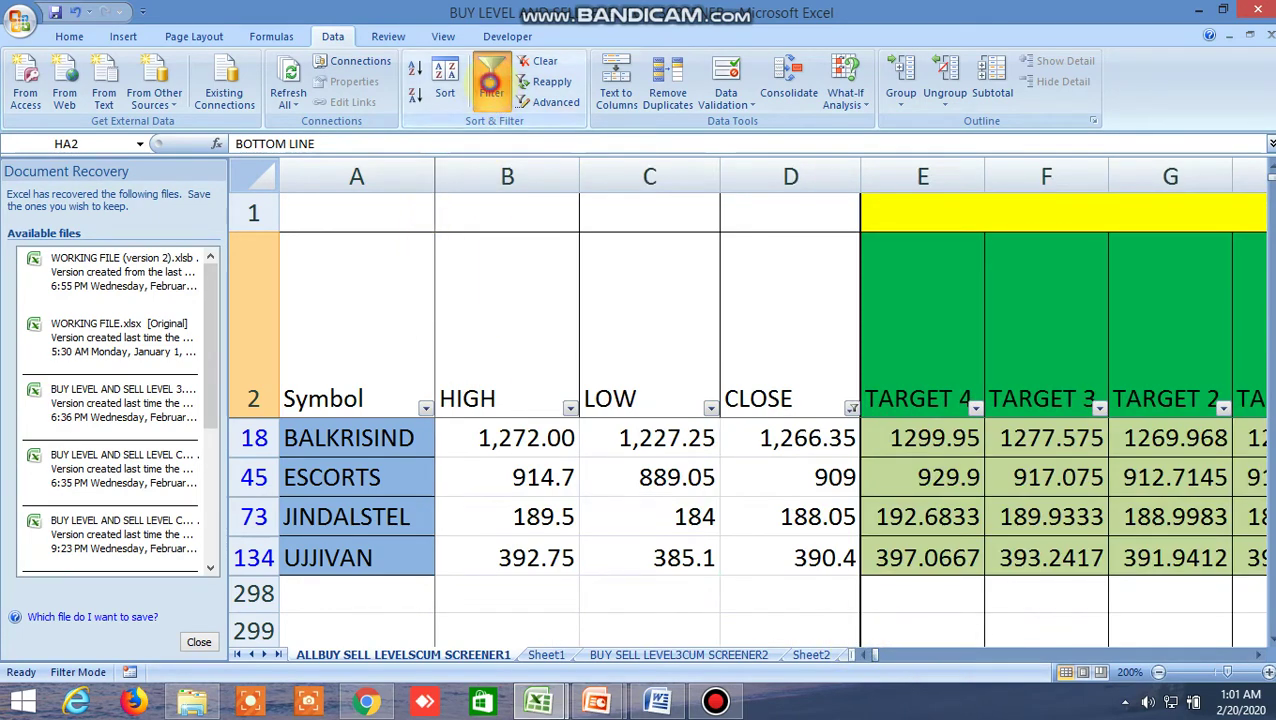
click(491, 88)
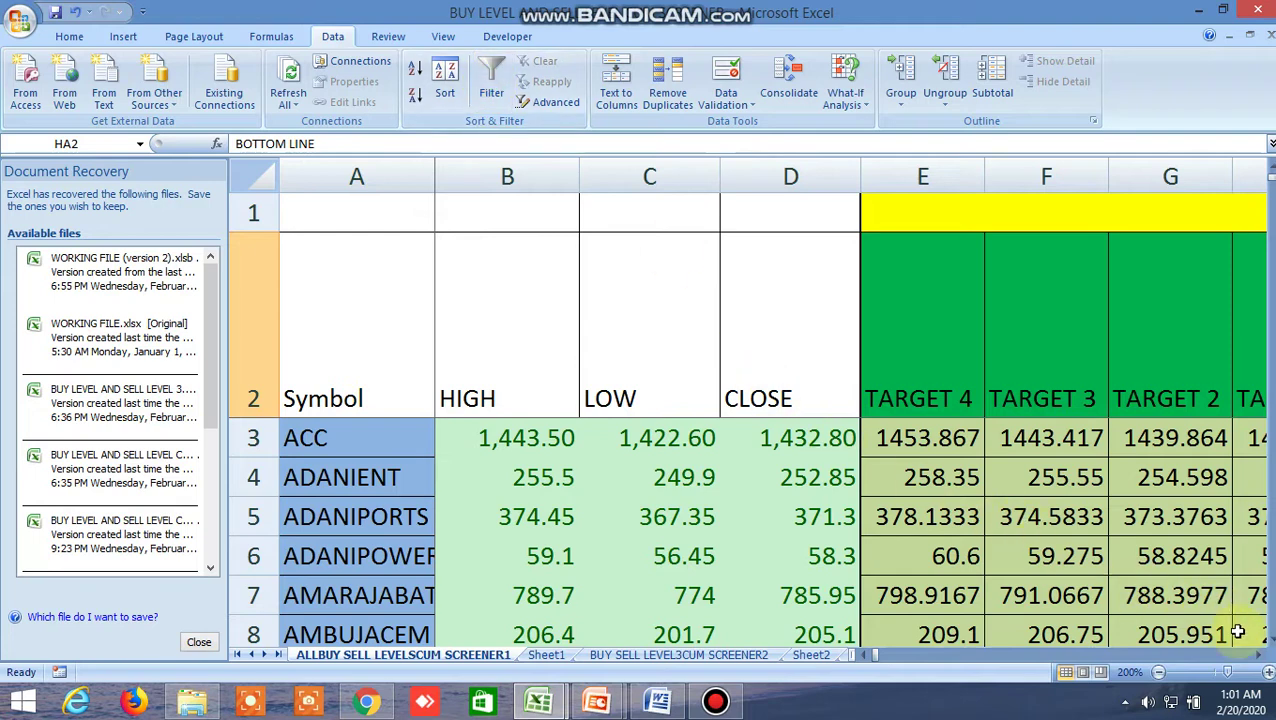
Go down to the NIFTY & BANKNIFTY block and point out its two futures rows and two index rows
click(1268, 645)
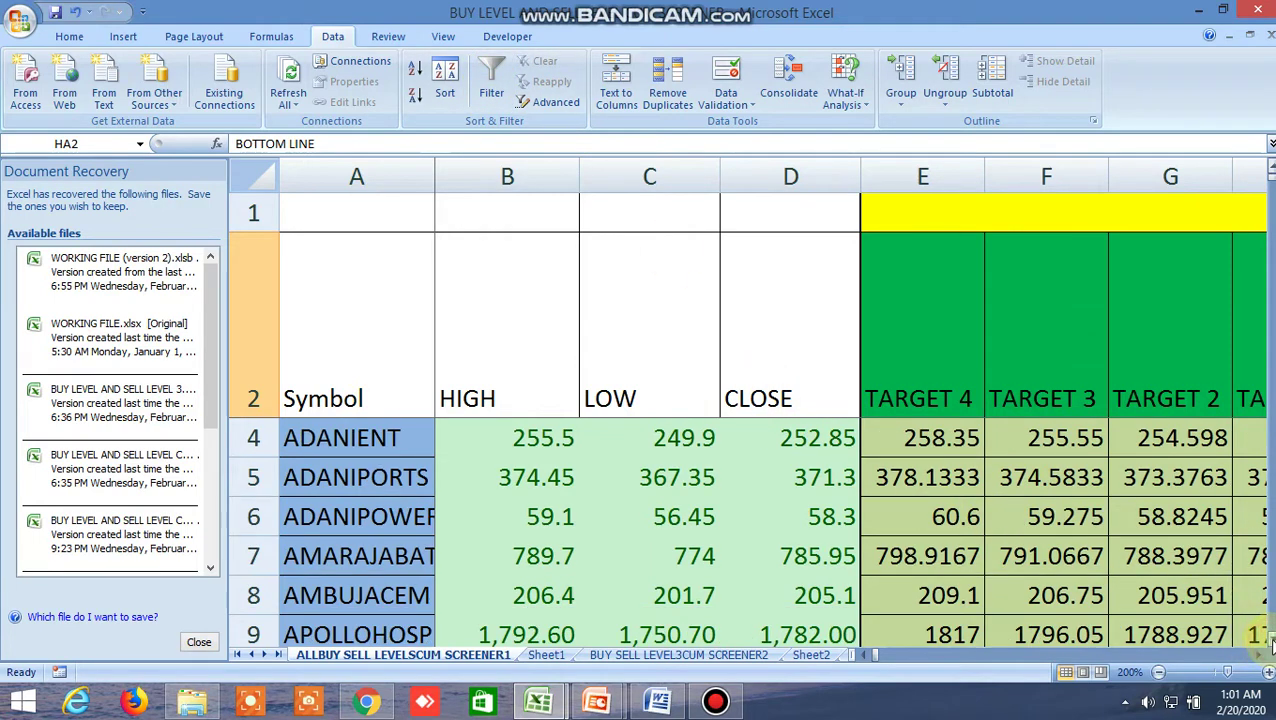
drag(1268, 645, 1268, 645)
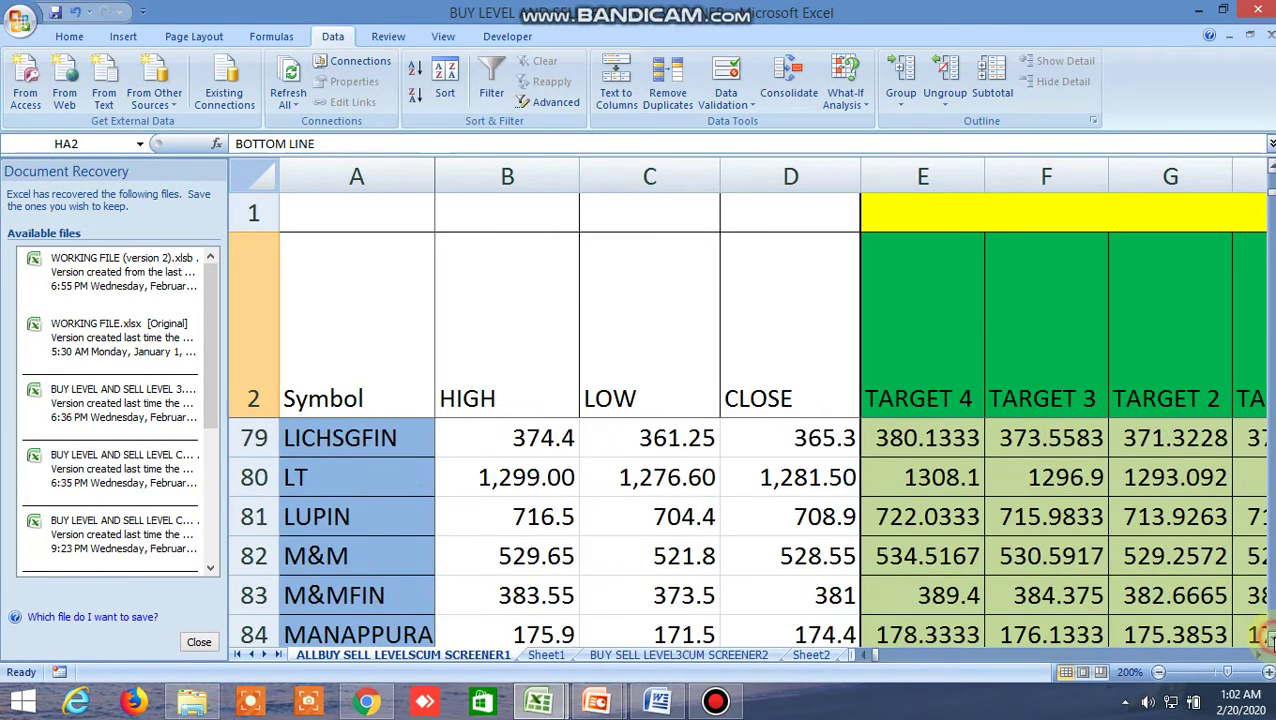
drag(1268, 645, 1268, 640)
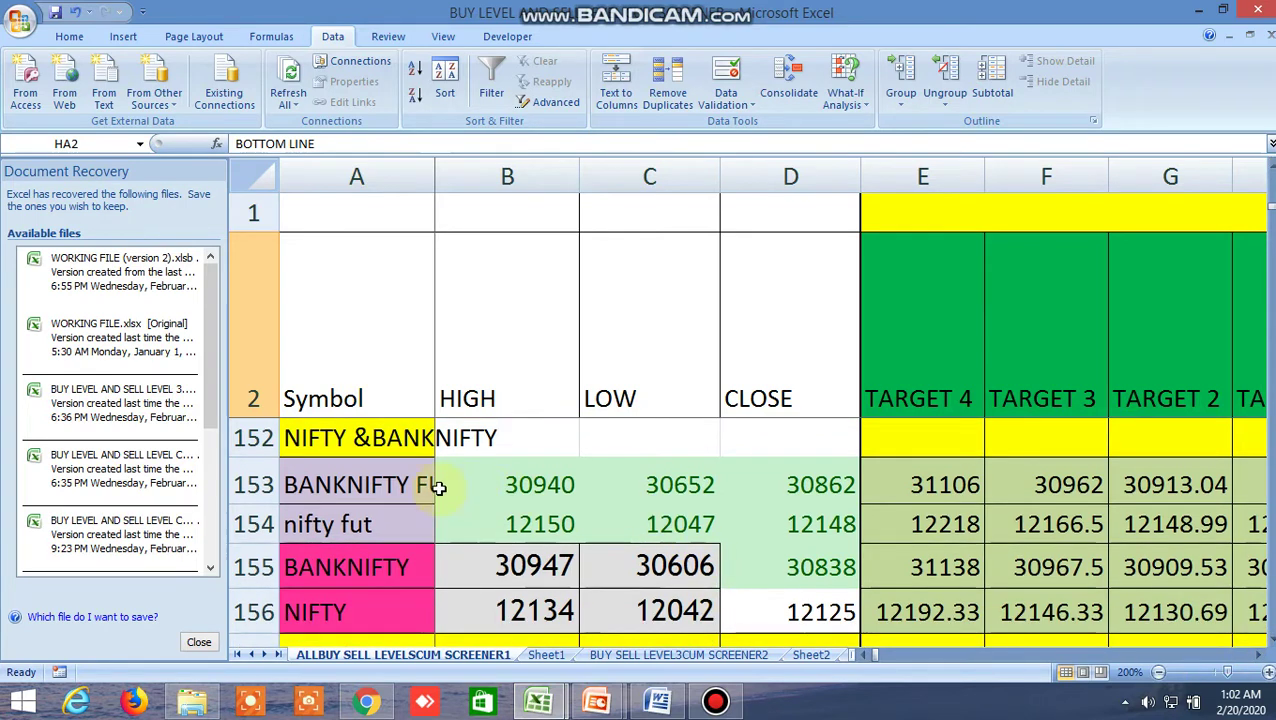
click(410, 485)
click(386, 526)
click(390, 569)
click(391, 608)
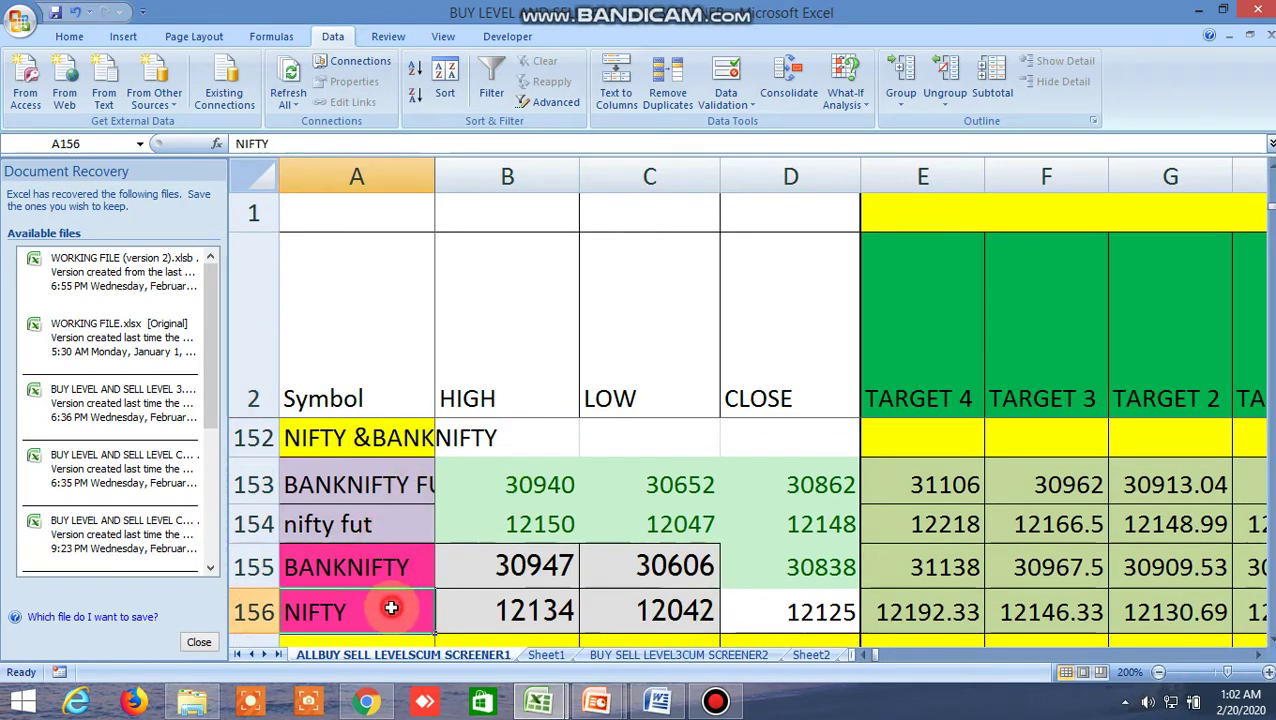
Review the BUY LEVEL AND SELL LEVELS 1 targets for the Nifty and Bank Nifty rows
click(1258, 654)
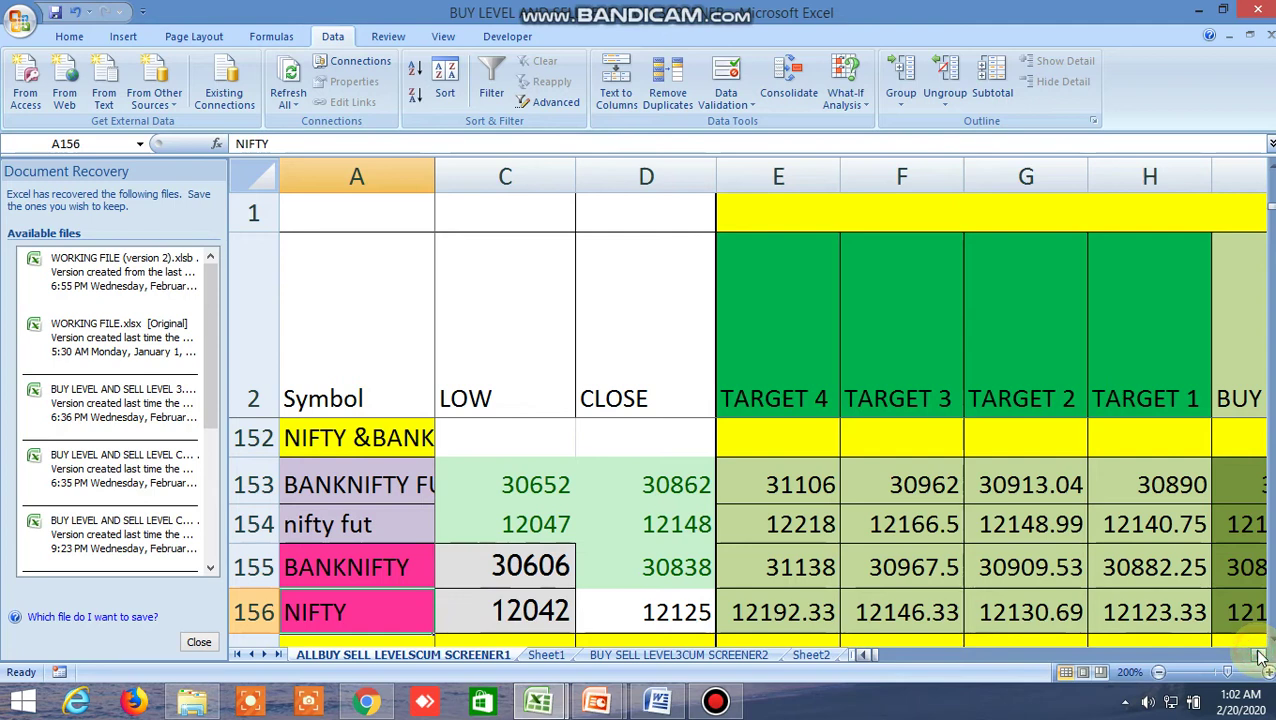
click(1258, 654)
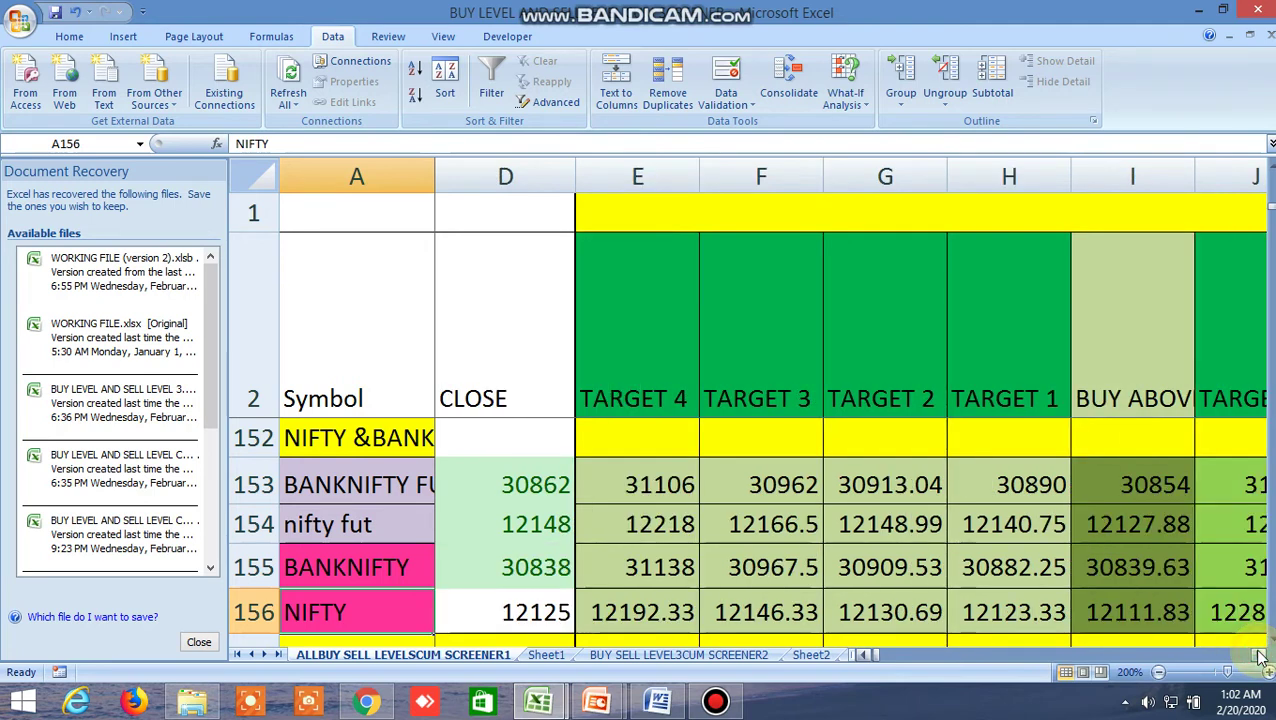
click(1258, 654)
click(1258, 654)
click(1258, 654)
click(1258, 654)
click(1258, 654)
click(1258, 654)
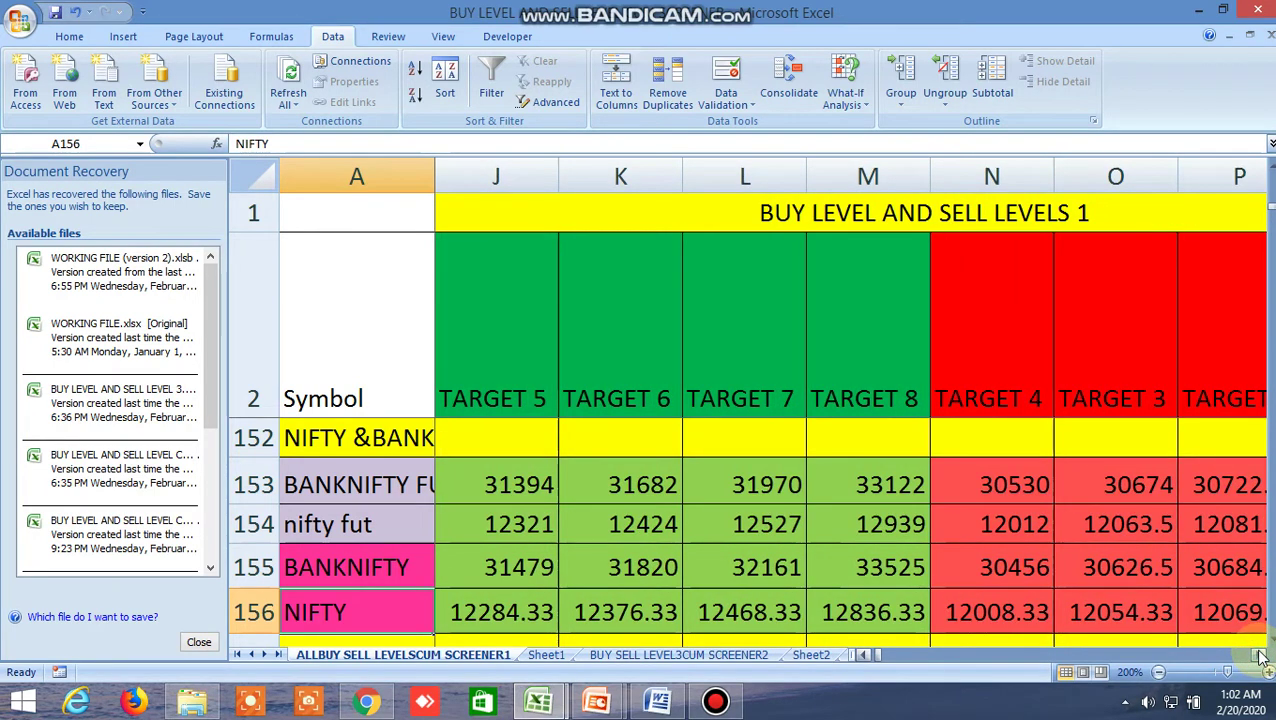
click(1258, 654)
click(1258, 654)
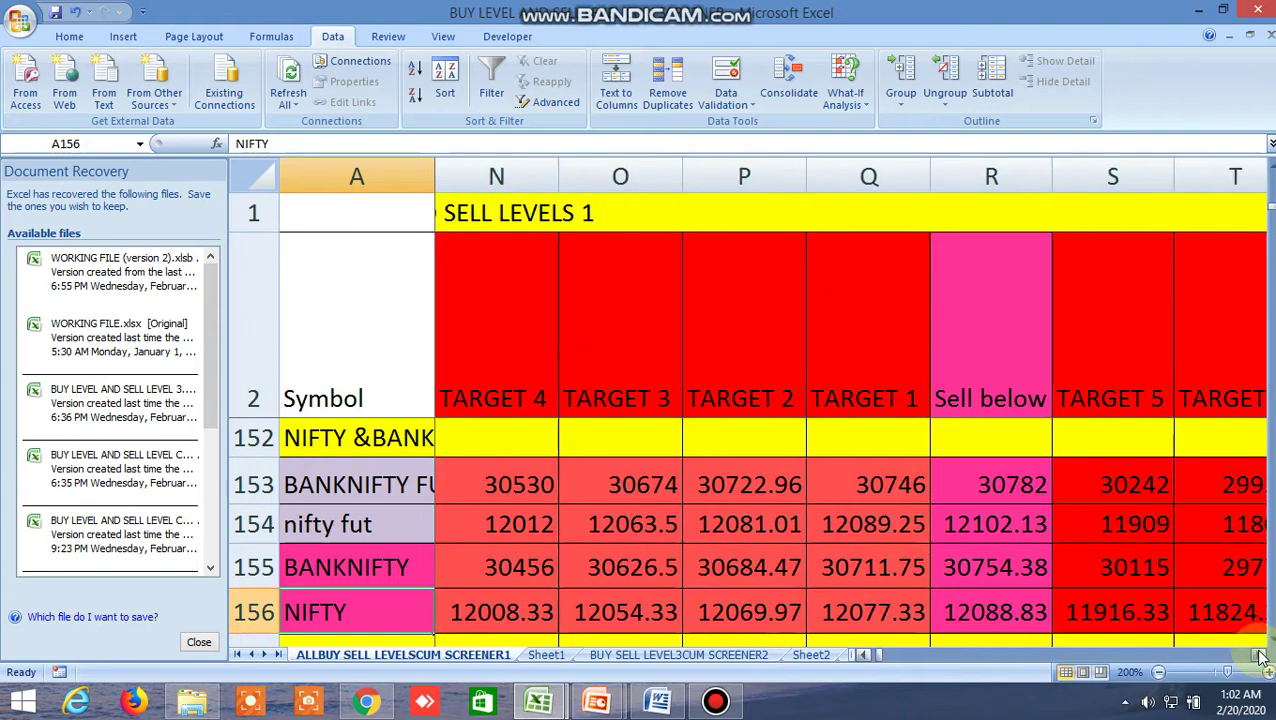
Check the LTP target conditions and the BUY LEVEL AND SELL LEVELS 2 columns for the index rows
click(1258, 654)
click(1258, 654)
click(1258, 654)
click(1258, 654)
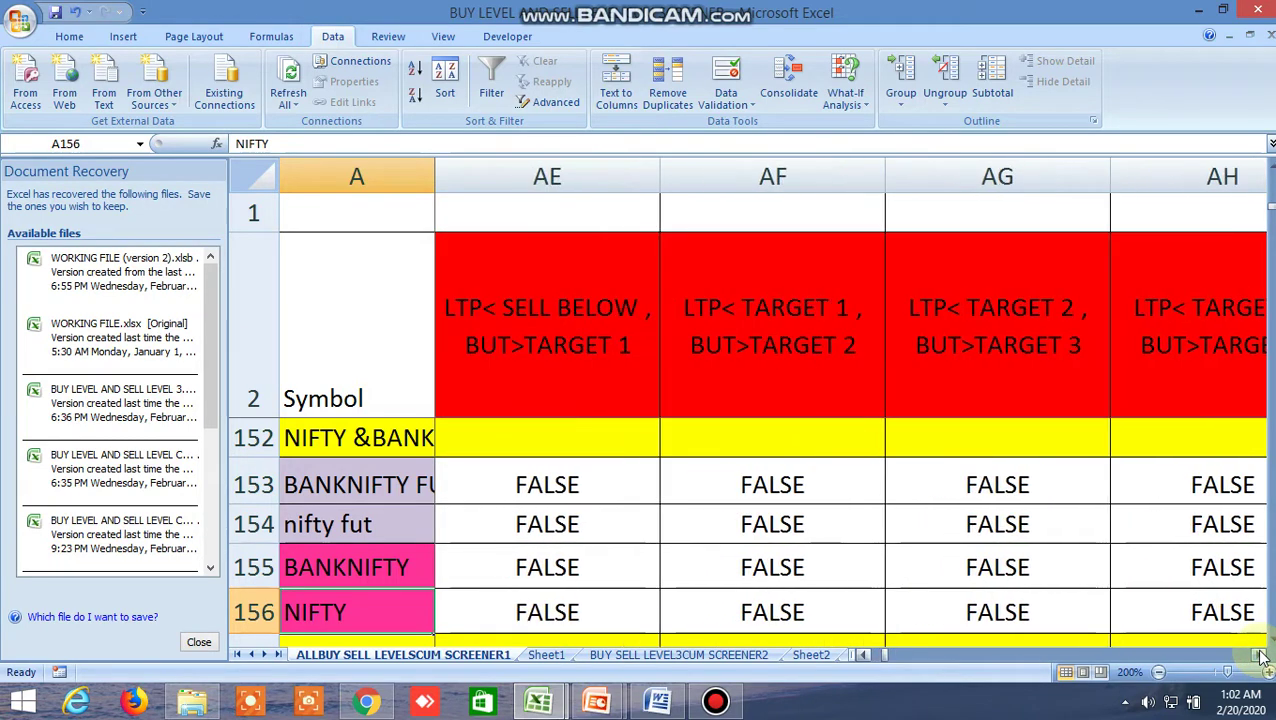
click(1258, 654)
click(1258, 654)
click(1258, 654)
click(1258, 654)
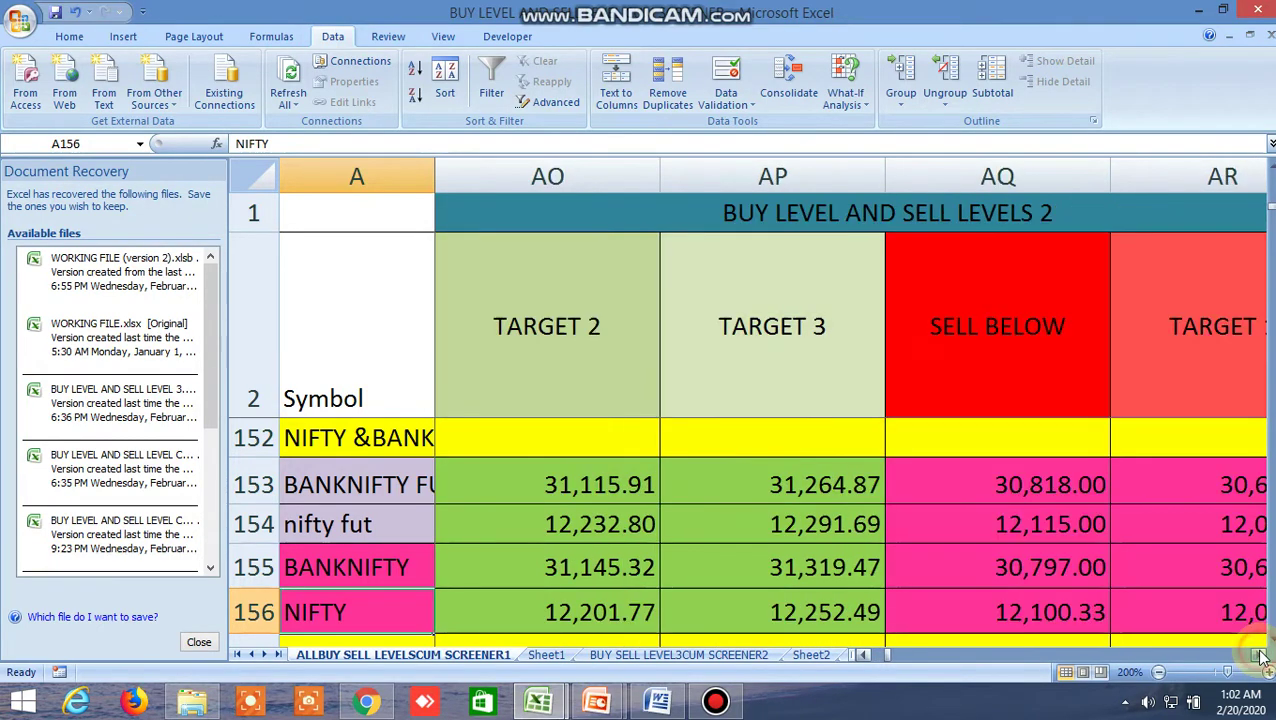
Look through the numbered price columns from 1 to 25 for the Nifty and Bank Nifty rows
click(1258, 654)
click(1258, 654)
click(1258, 654)
click(1258, 654)
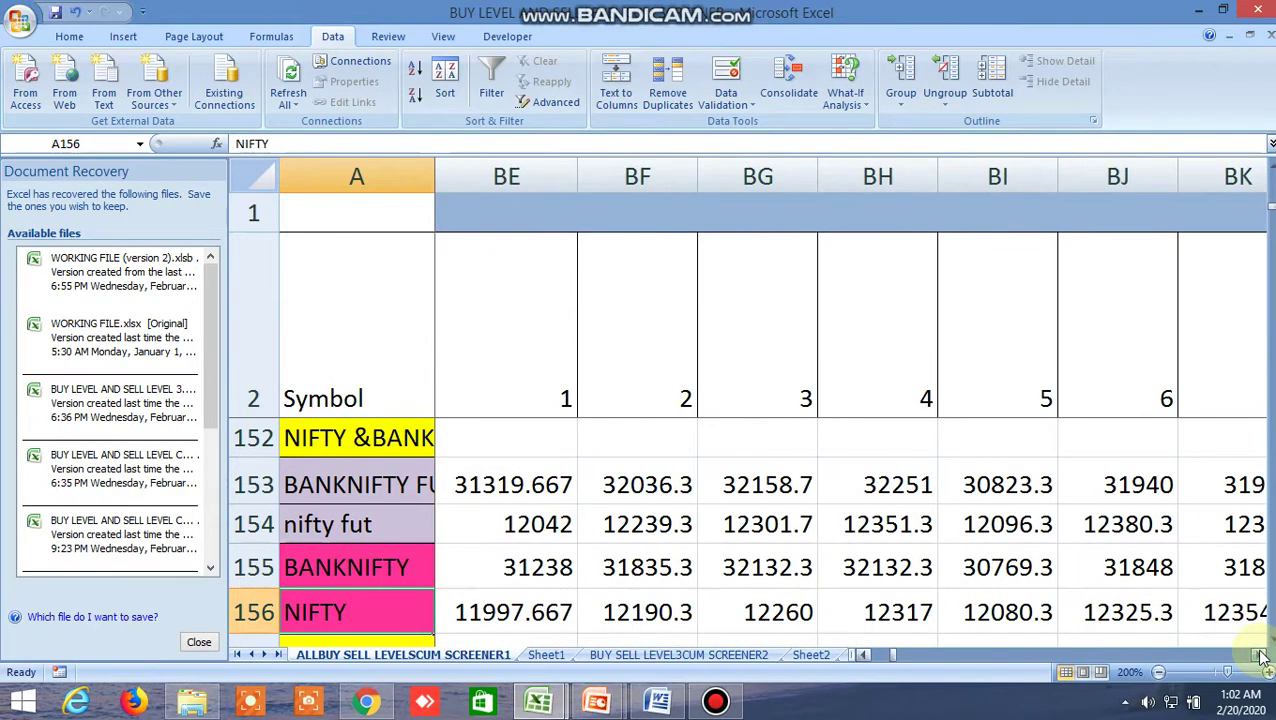
click(1258, 654)
click(1258, 654)
click(1259, 654)
click(1259, 654)
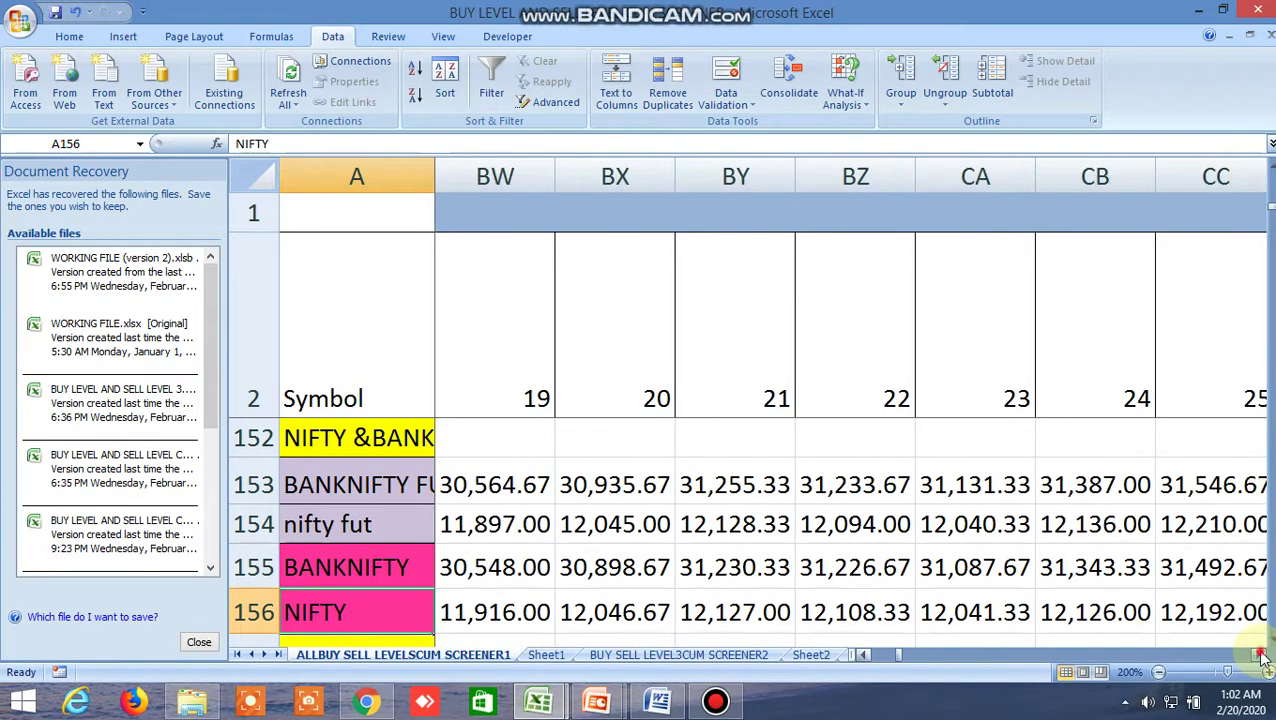
Examine the MAX, MIN, stochastic, 3/10 and 10/20 Dema cross and NORMDIST 30 columns for the index futures
click(1259, 654)
click(1259, 654)
click(1259, 654)
click(1259, 654)
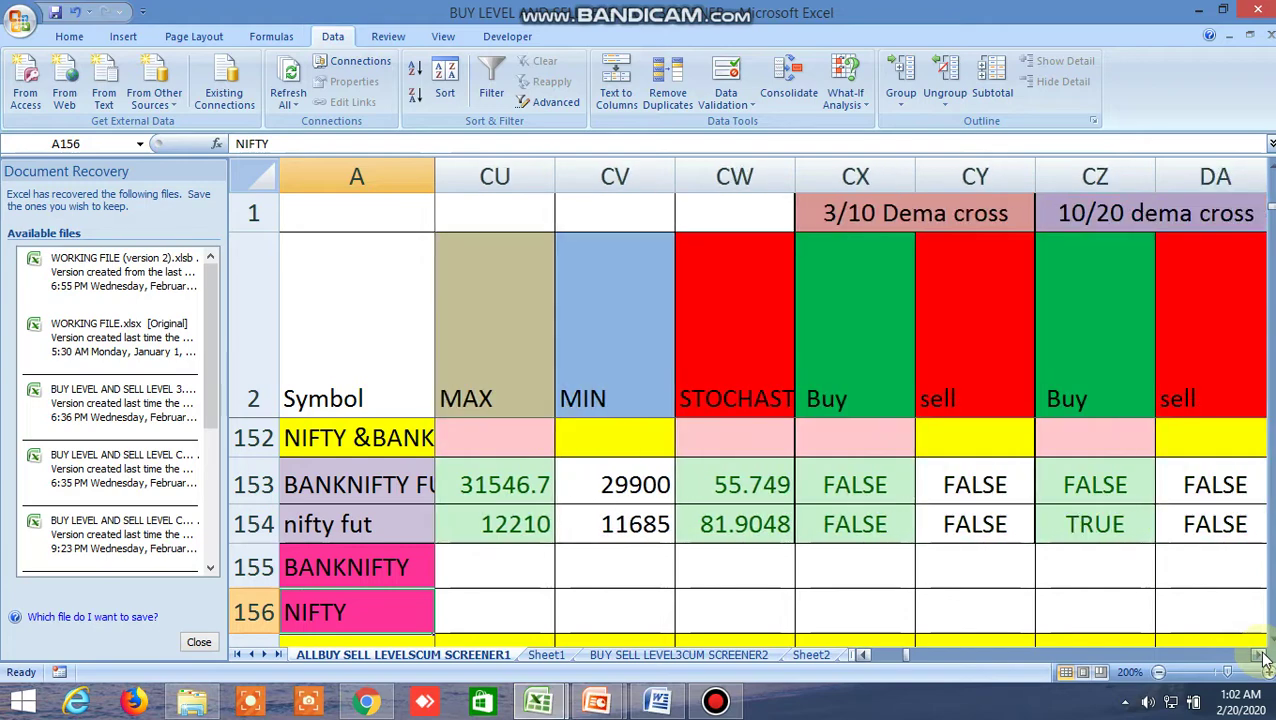
click(1259, 654)
click(1259, 654)
click(1259, 654)
click(1259, 654)
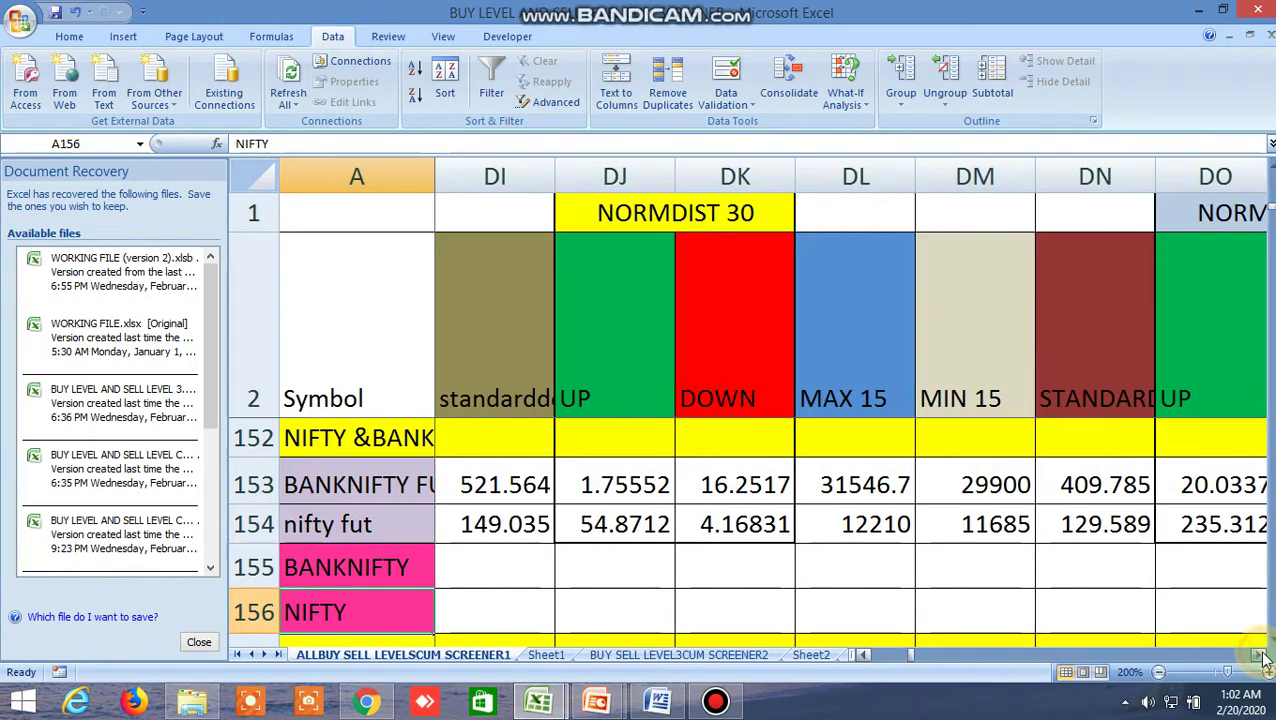
Review the remaining NORMDIST columns, the PROBABILITY columns and the MA/EMA 5, 8 and 13 columns for the index futures
click(1259, 654)
click(1259, 654)
click(1259, 654)
click(1259, 654)
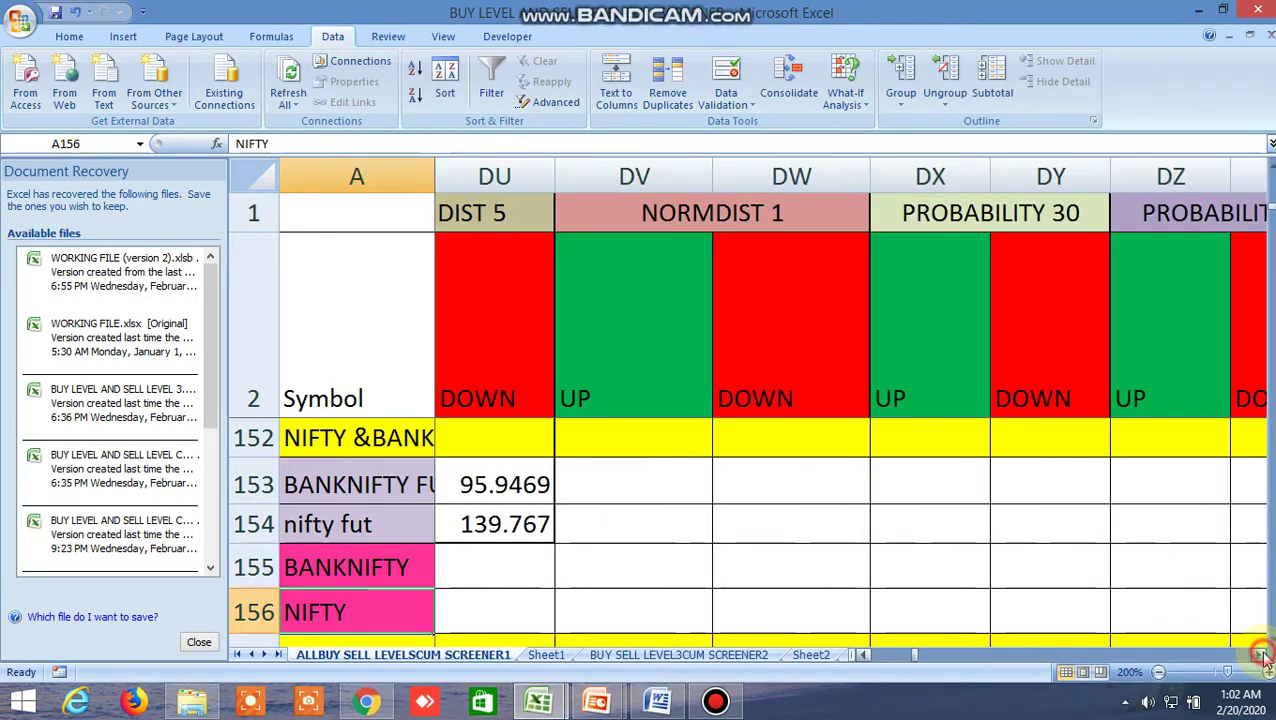
click(1259, 654)
click(1259, 654)
click(1259, 654)
click(1259, 654)
click(1259, 654)
click(1259, 654)
click(1259, 654)
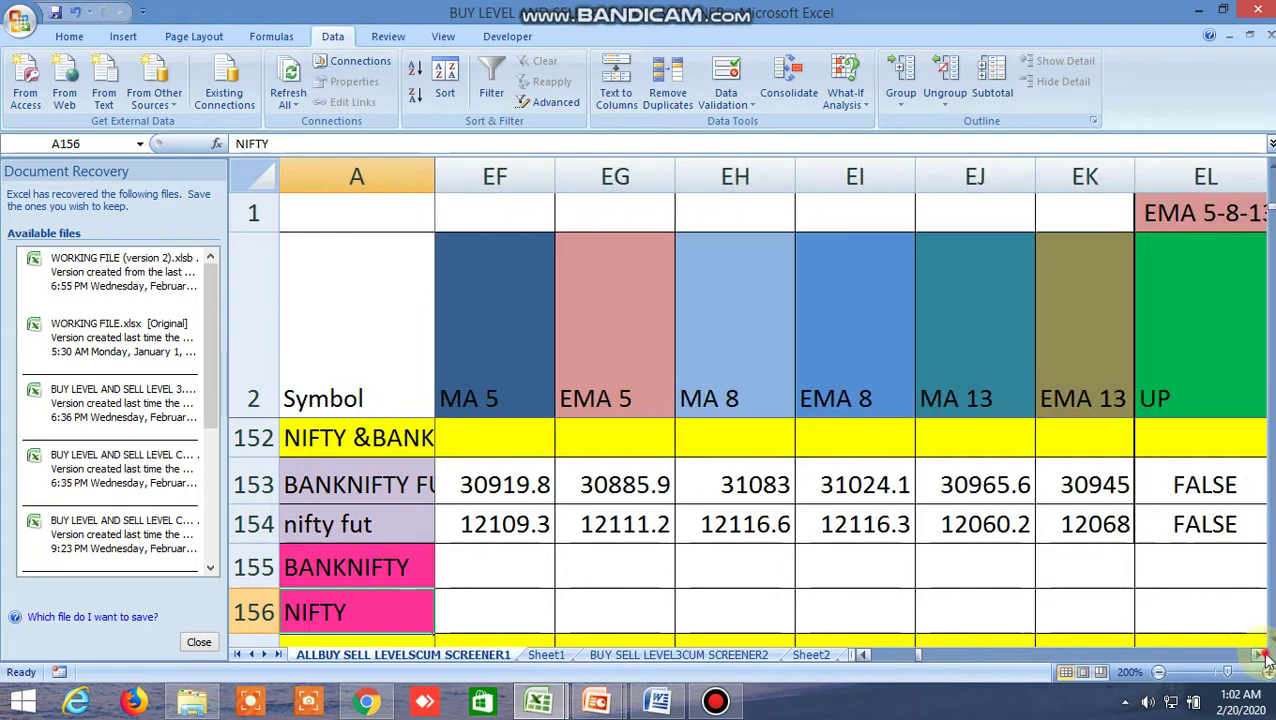
Review the resistance and support columns up to R7 and S7 in BUY LEVEL AND SELL LEVELS 3 for the index rows
click(1259, 654)
click(1259, 654)
click(1259, 654)
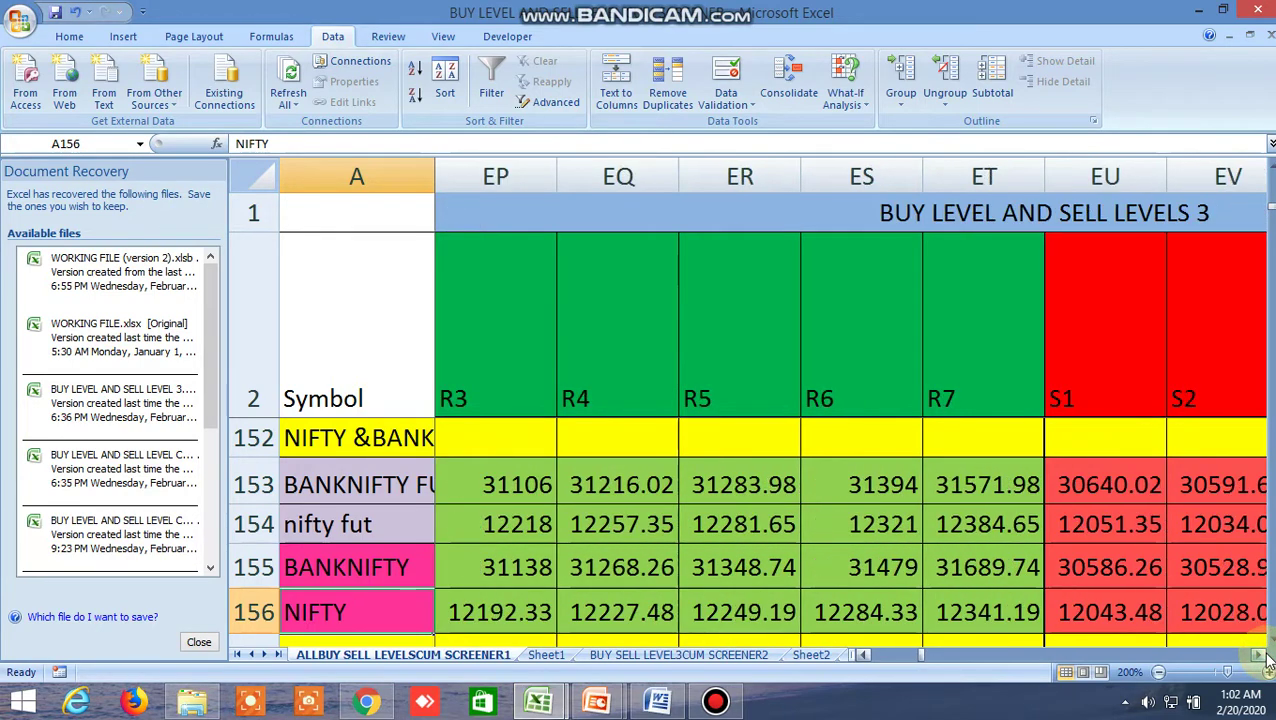
click(1259, 654)
click(1259, 654)
click(1259, 654)
click(1259, 654)
click(1259, 654)
click(1259, 654)
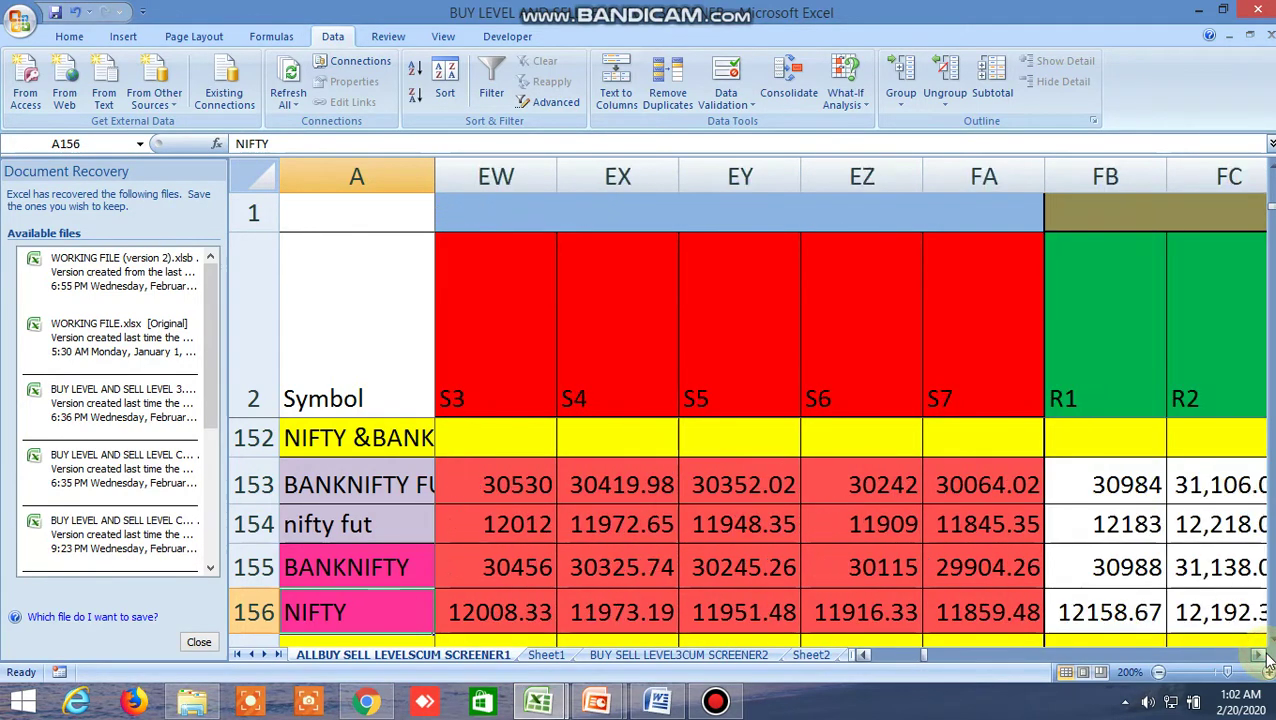
Examine the PIVOT POINT levels, the LTP versus pivot point checks and the BOLLINGERBAND columns for the index rows
click(1259, 654)
click(1259, 654)
click(1259, 654)
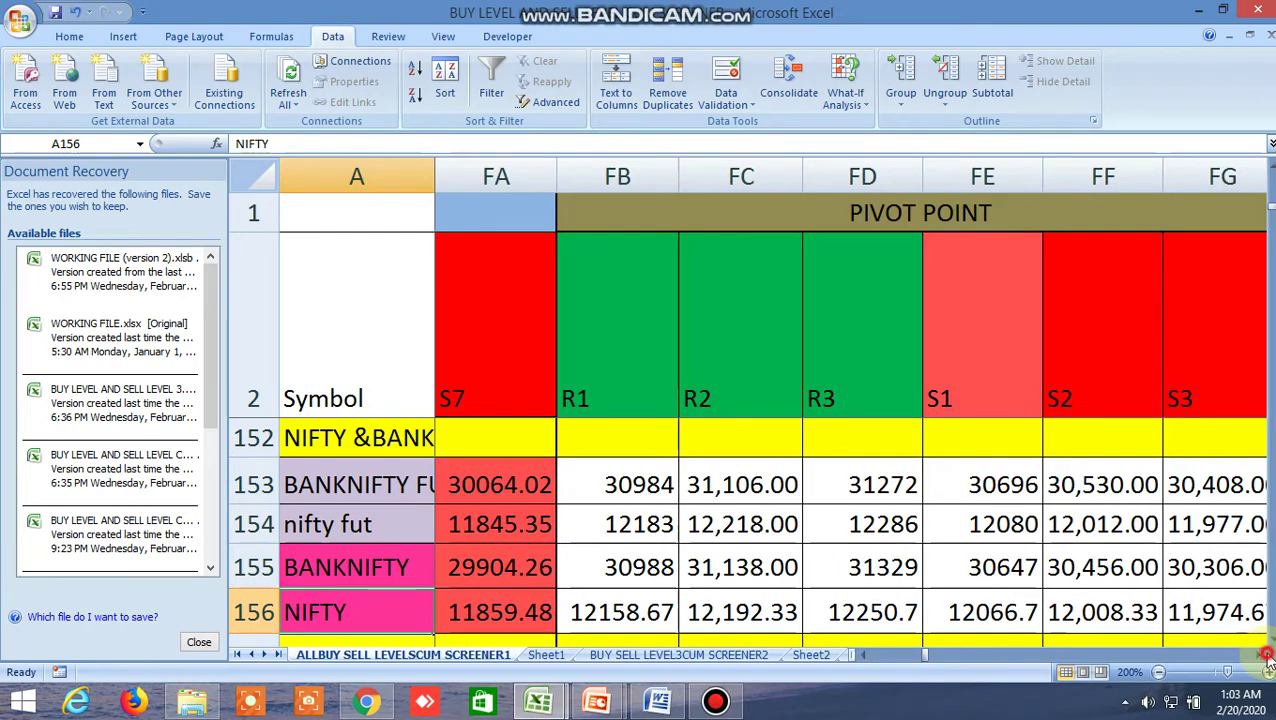
click(1259, 655)
click(1259, 655)
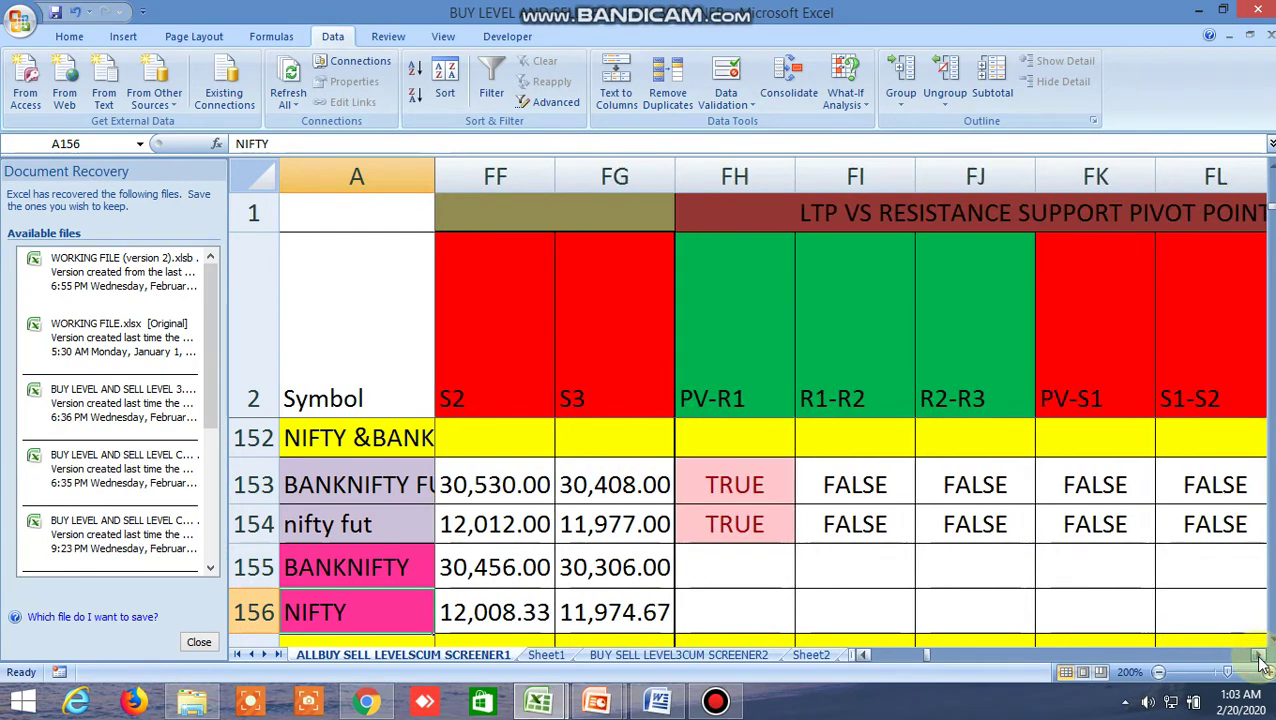
click(1259, 655)
click(1259, 655)
click(1259, 655)
click(1259, 655)
click(1259, 655)
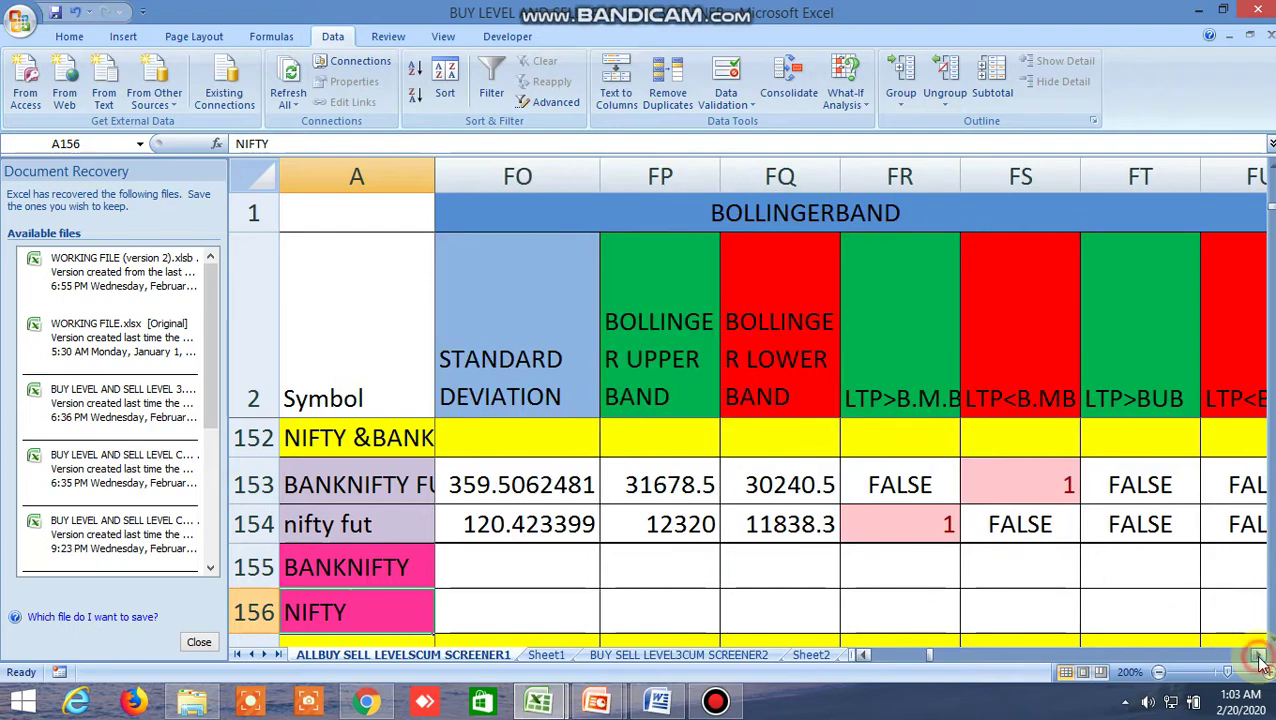
Move on to the ICHIMOKU CLOUD section and review its conversion, base, leading and lagging span columns for the index futures
click(1259, 655)
click(1259, 655)
click(1259, 655)
click(1259, 655)
click(1259, 655)
click(1259, 655)
click(1259, 655)
click(1259, 655)
click(1259, 655)
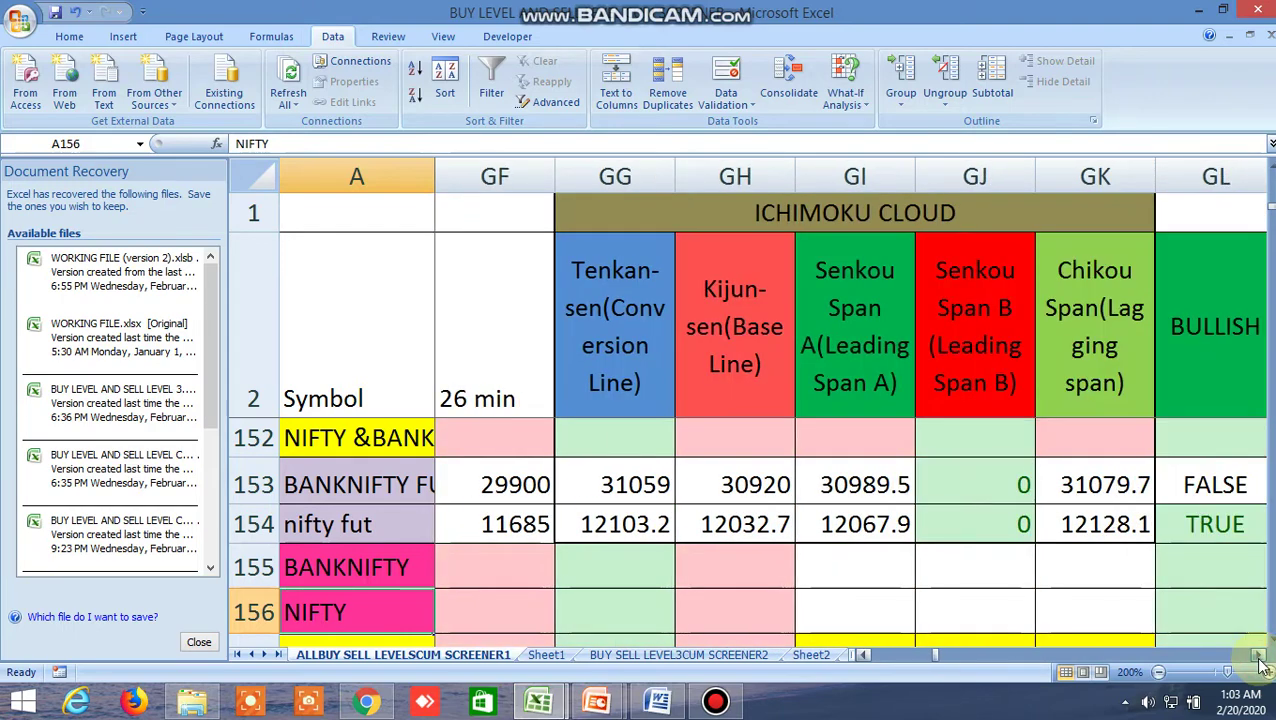
Look over the Green Cloud, Red Cloud, CHIKOU SPAN and 52-week high/low columns for the index rows
click(1259, 655)
click(1259, 655)
click(1259, 655)
click(1259, 655)
click(1259, 655)
click(1259, 655)
click(1259, 655)
click(1259, 655)
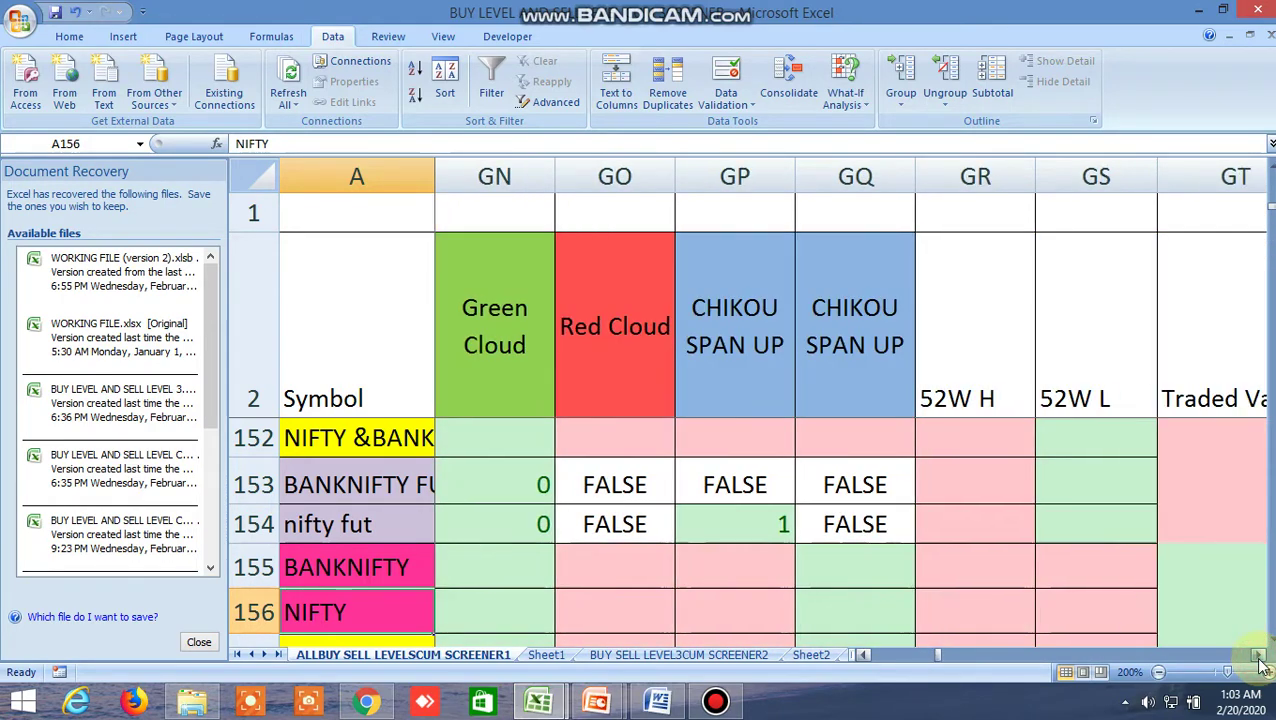
Review the TIRONE LEVEL lines and their LTP comparison columns for the Nifty and Bank Nifty futures
click(1259, 655)
click(1259, 655)
click(1259, 655)
click(1259, 655)
click(1259, 655)
click(1259, 655)
click(1259, 655)
click(1259, 655)
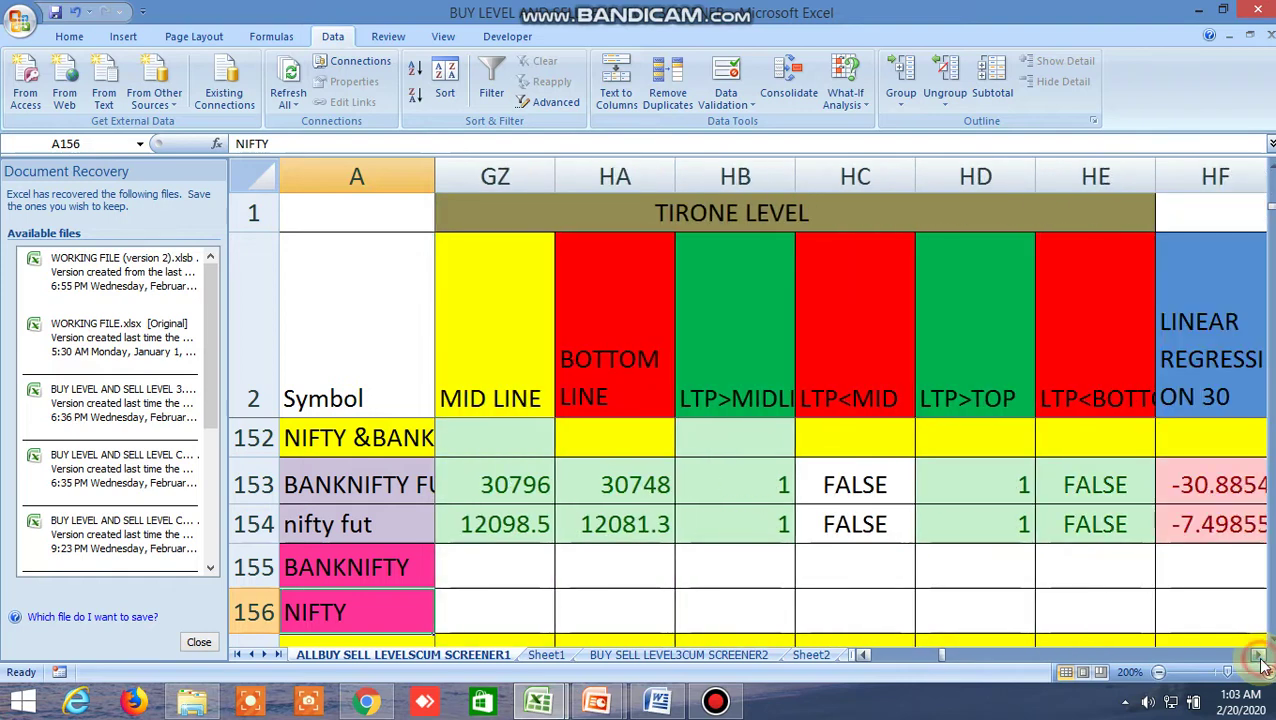
Examine the LINEAR REGRESSION 30, 15, 5 and 1 columns and the TREND columns for the index futures
click(1259, 655)
click(1259, 655)
click(1259, 655)
click(1259, 655)
click(1259, 655)
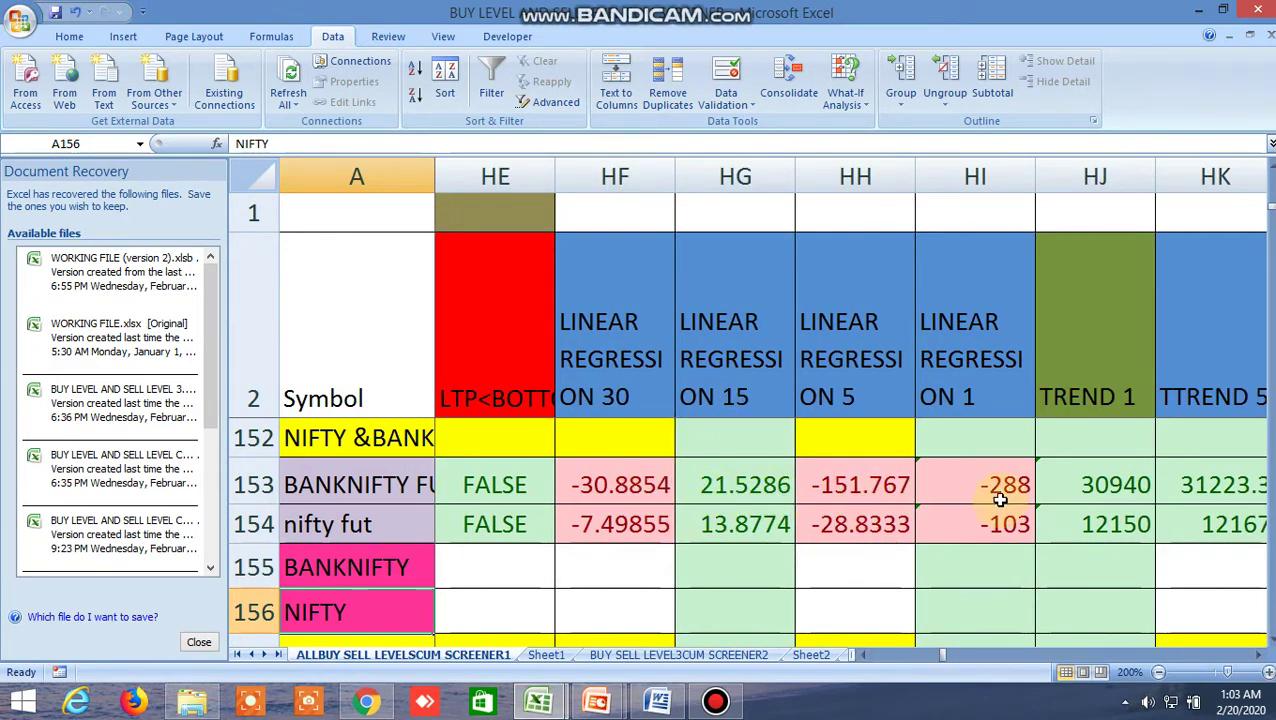
click(1259, 655)
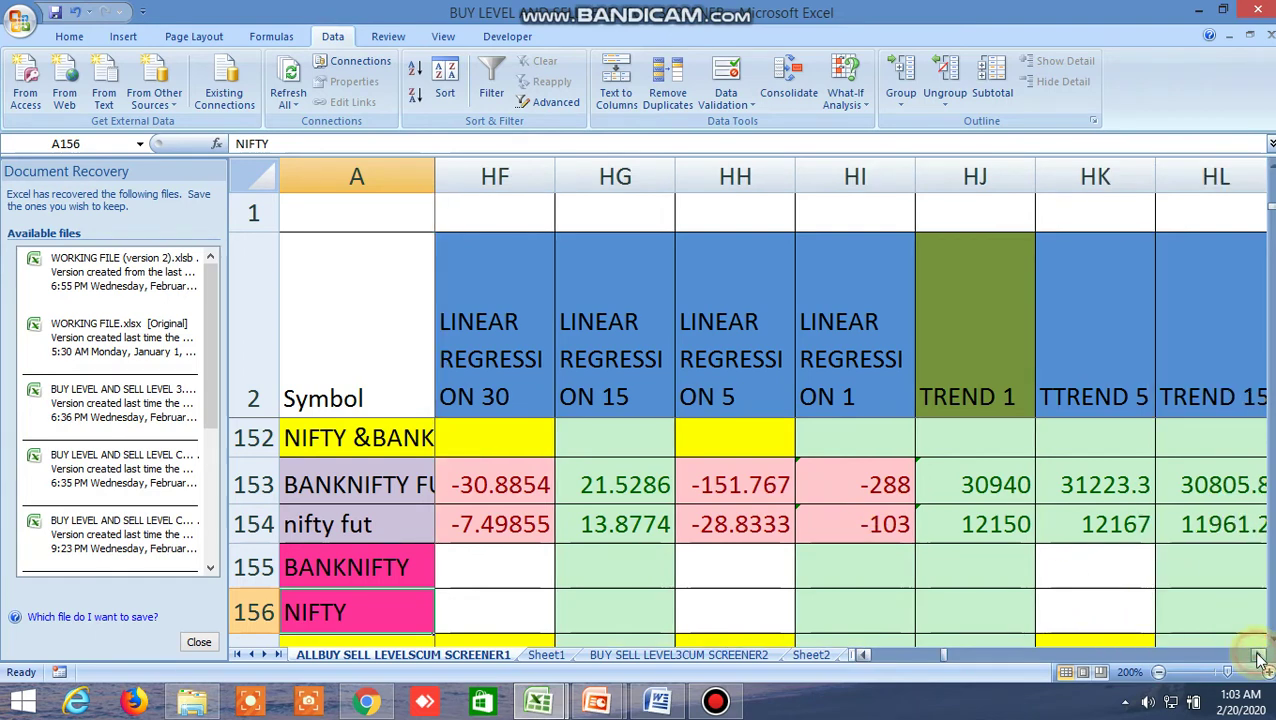
Review the TREND 1, 5, 15 and 30 columns and the QUARTILE 1 columns for the index futures
click(1259, 655)
click(1259, 655)
click(1259, 655)
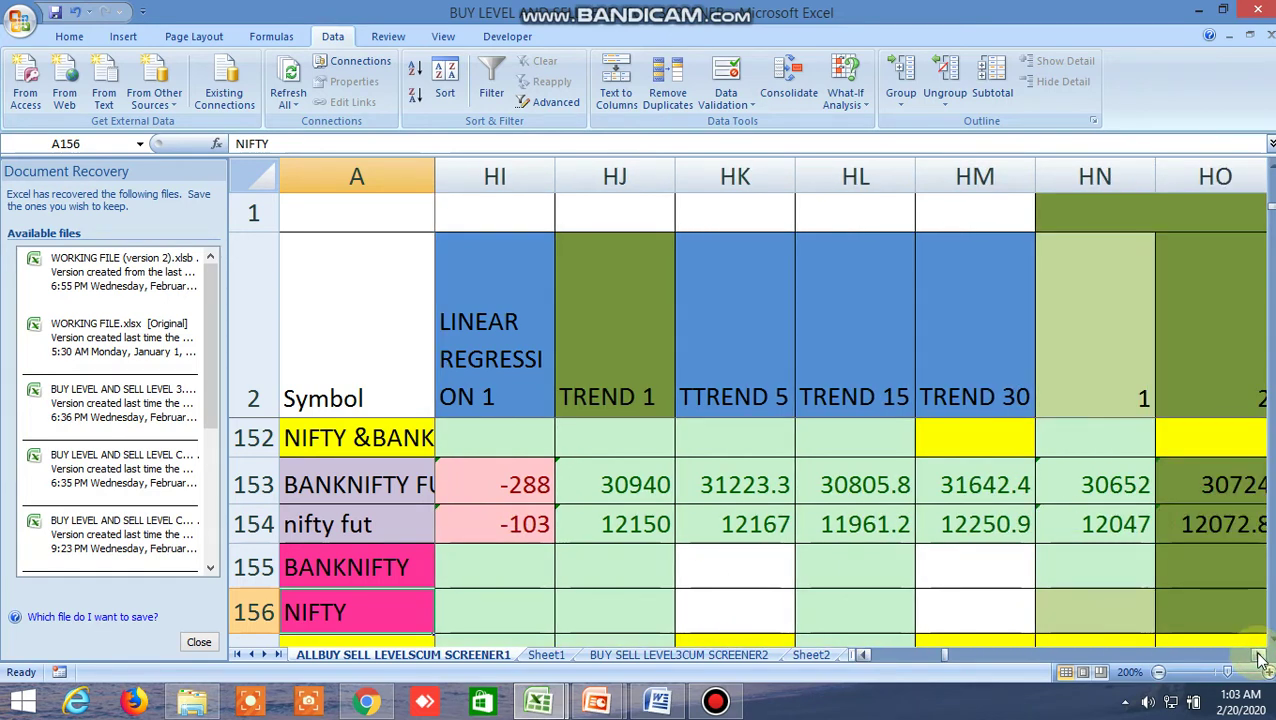
click(1259, 655)
click(1259, 655)
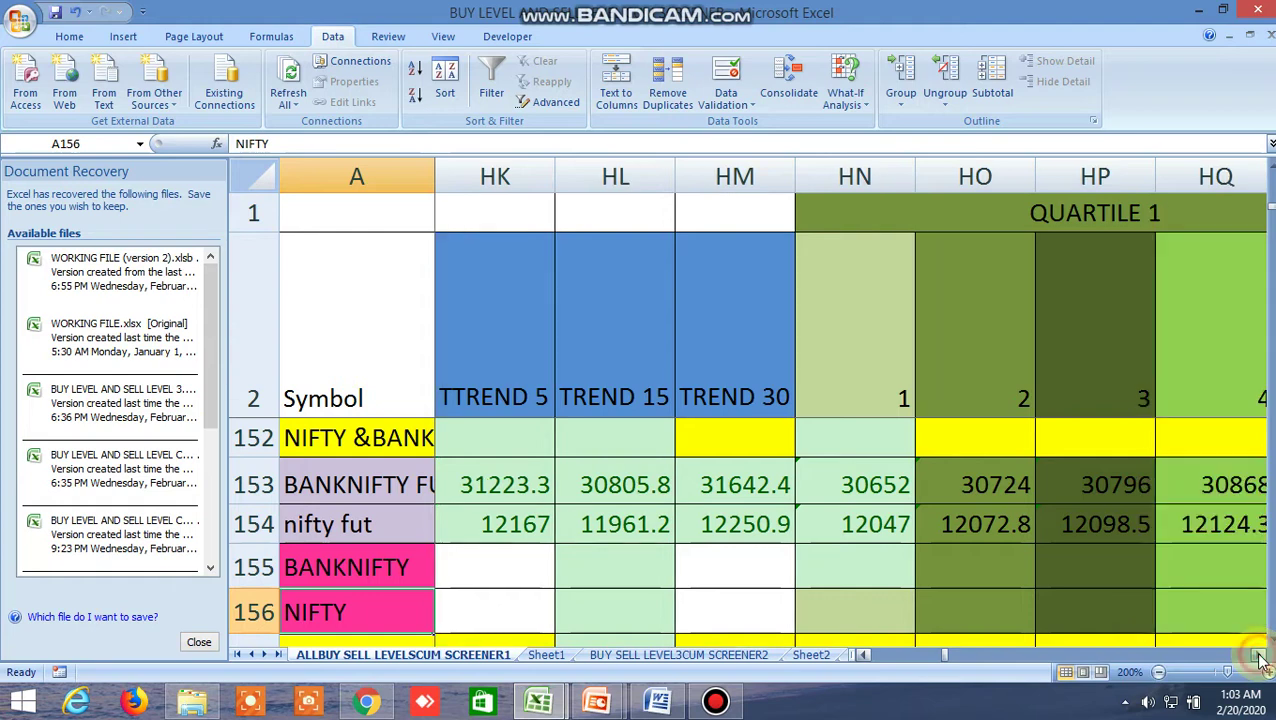
click(1259, 655)
click(1259, 655)
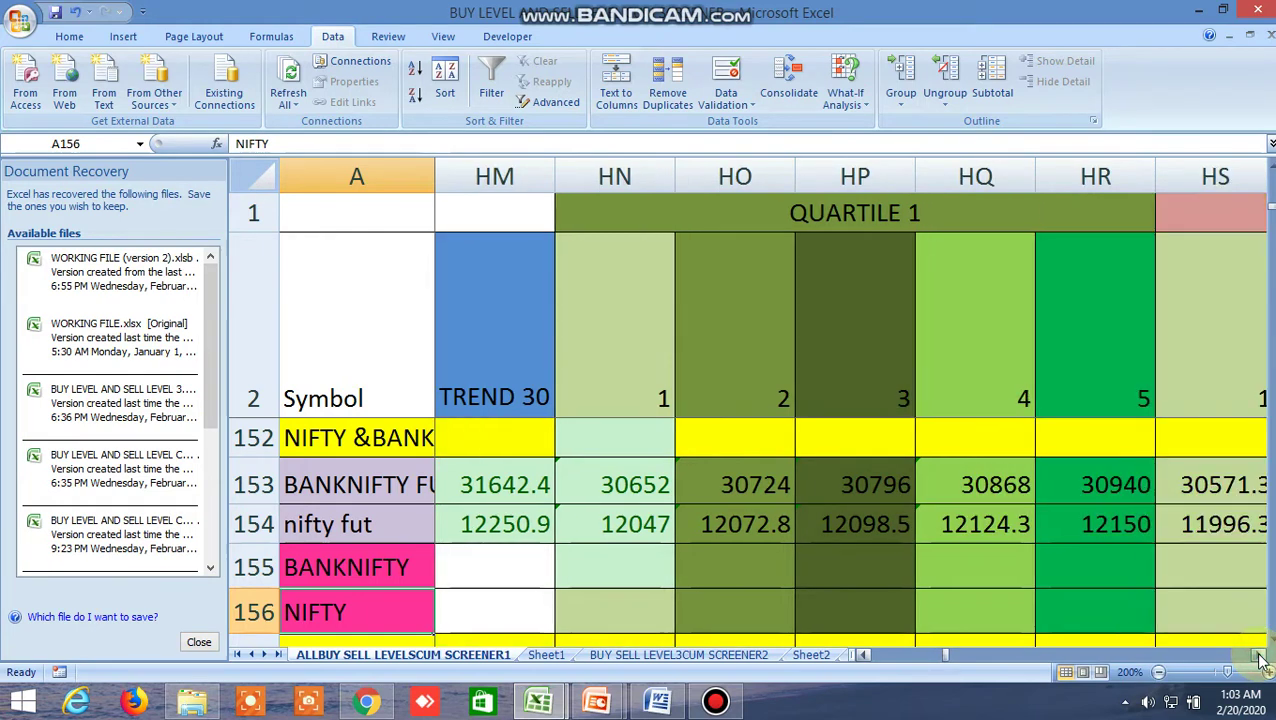
click(1259, 655)
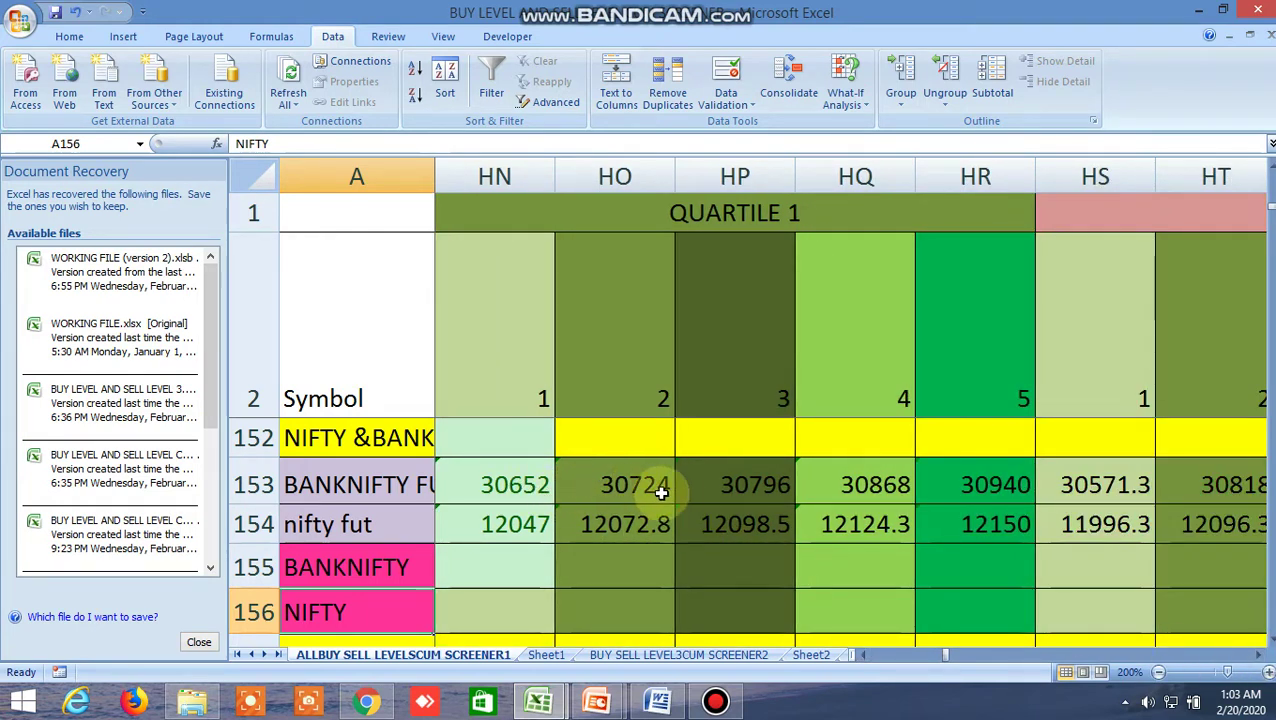
Look over the QUARTILE 5 through QUARTILE 30 column groups for the Bank Nifty and Nifty futures
click(1259, 655)
click(1259, 655)
click(1259, 655)
click(1259, 655)
click(1259, 655)
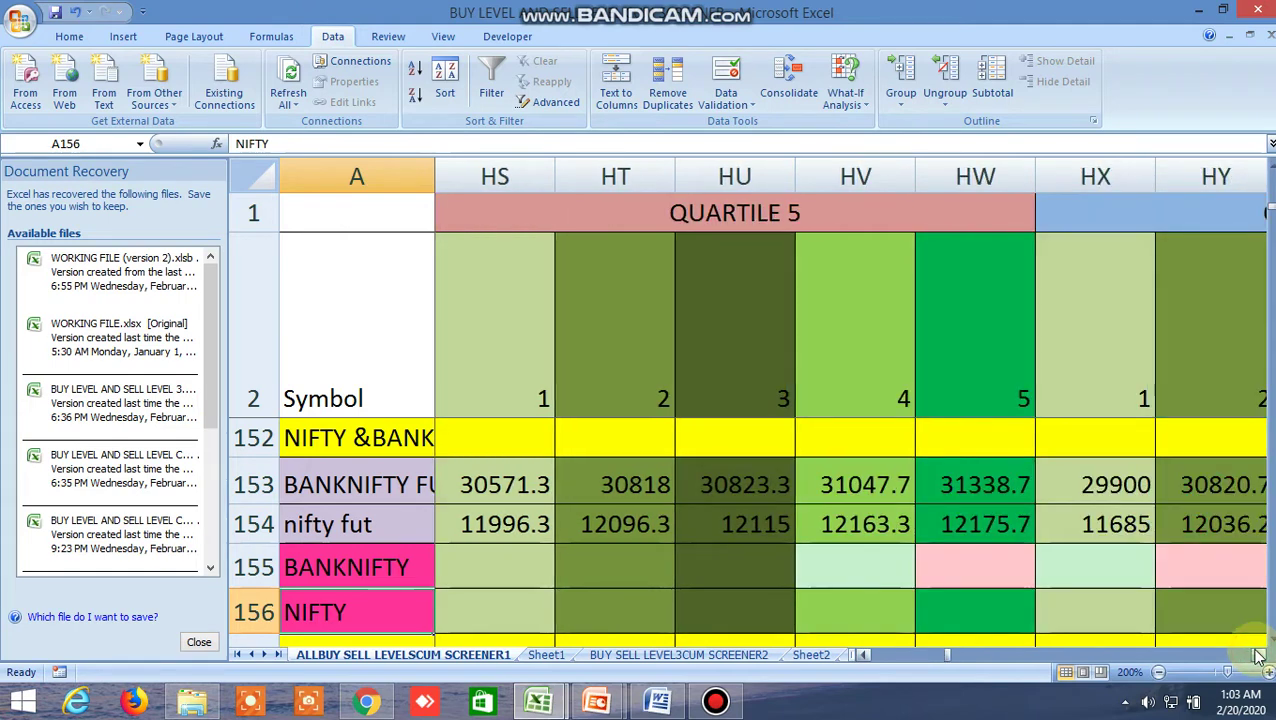
click(1259, 655)
click(1259, 655)
click(1259, 655)
click(1259, 655)
click(1259, 655)
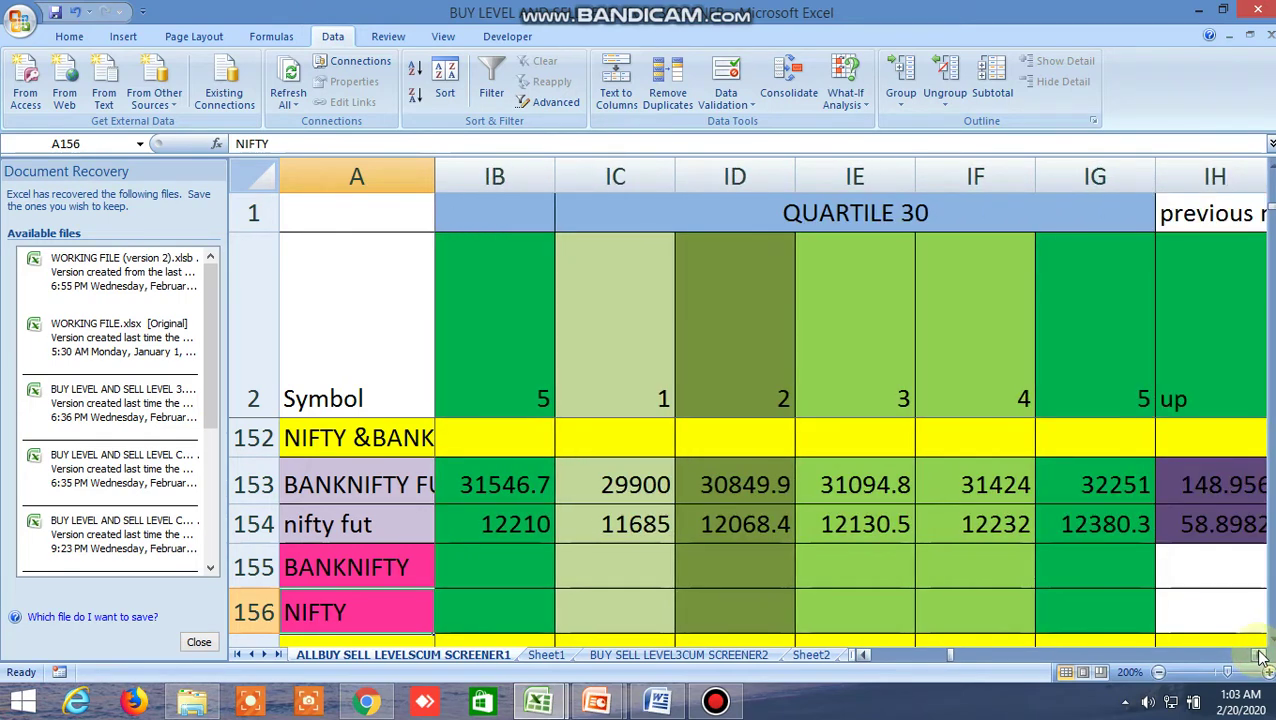
Examine the previous range break columns and the HIGH, LOW and CLOSE columns for the index rows
click(1259, 655)
click(1259, 655)
click(1259, 655)
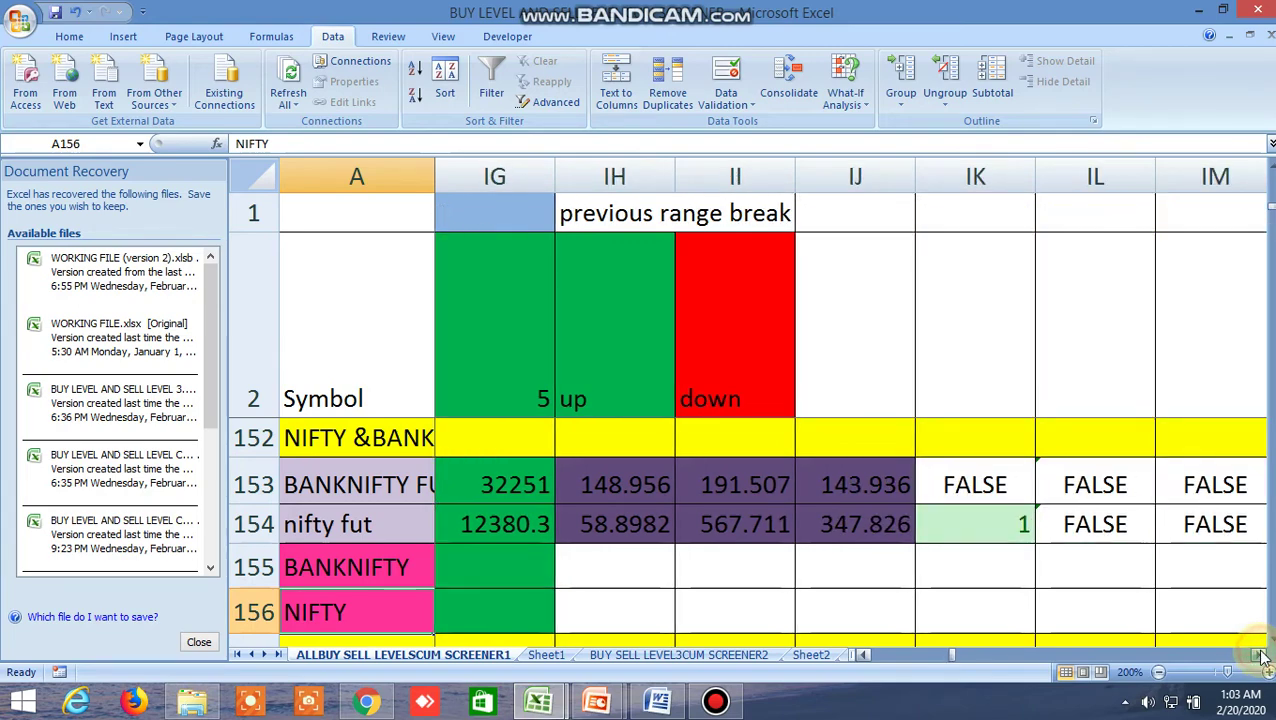
click(1259, 655)
click(1259, 655)
click(1259, 655)
click(1262, 656)
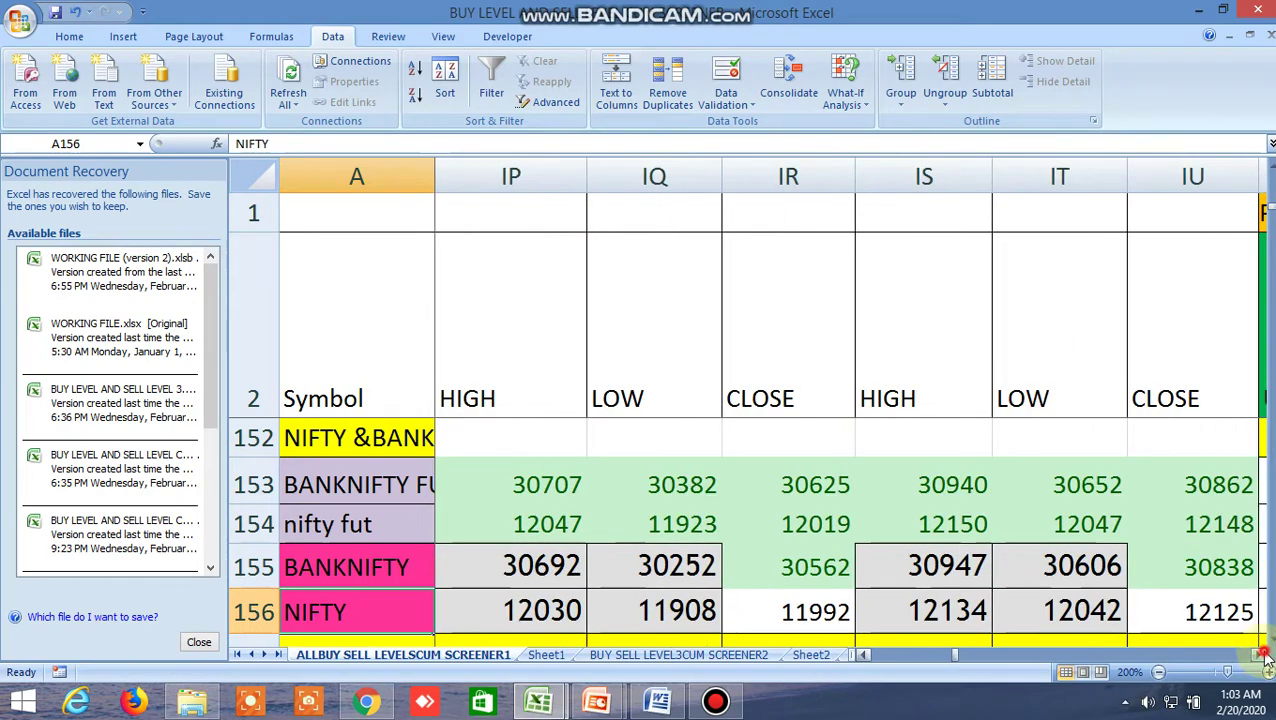
Review the 5-30 MA CROSS columns, the 12, 26 and 9 moving averages and the 12-26-9 ema cross columns
click(1262, 656)
click(1262, 656)
click(1262, 656)
click(1262, 656)
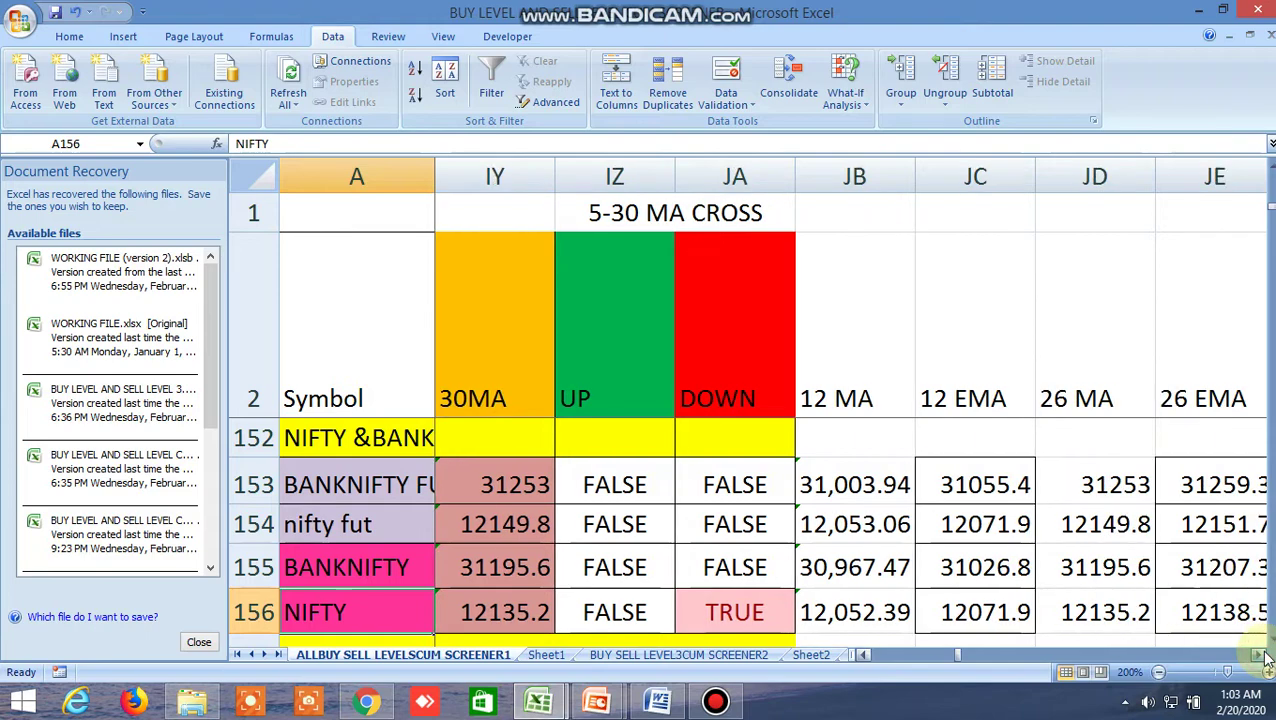
click(1262, 656)
click(1262, 656)
click(1262, 656)
click(1262, 656)
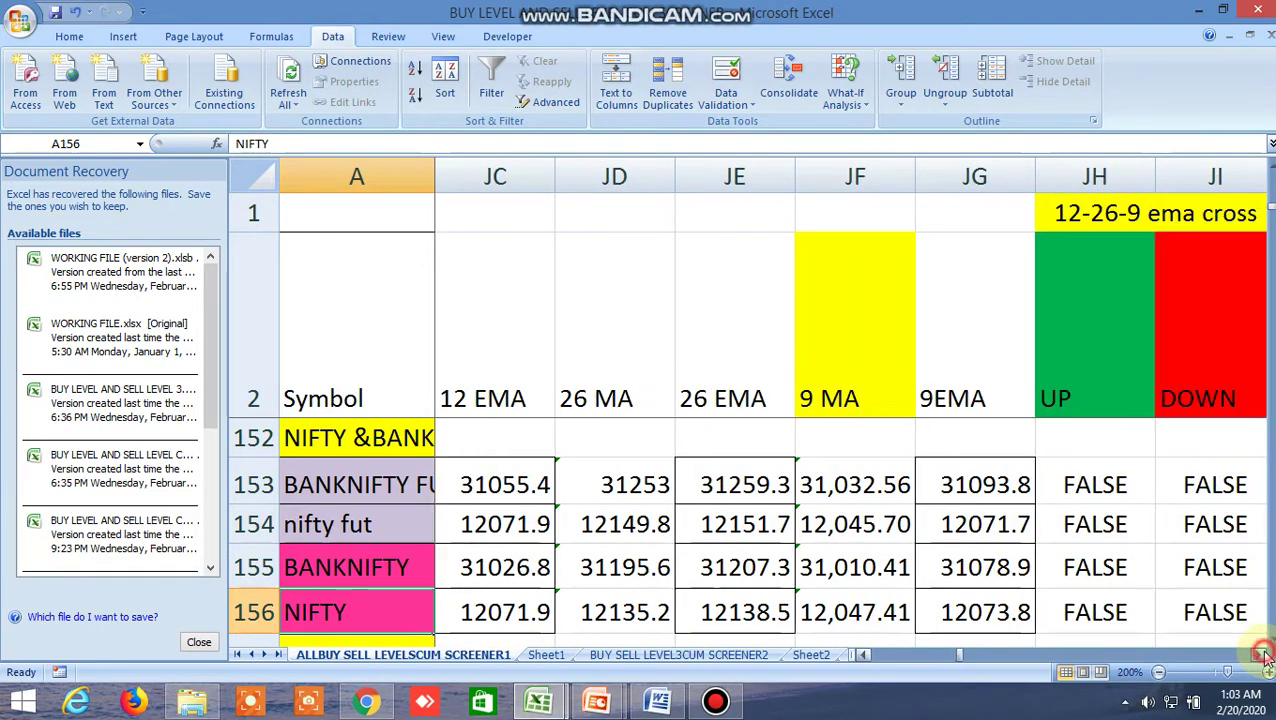
Check the LTP versus 20-day high and low columns and the 7/14/21 CROSSOVER columns for the index rows
click(1262, 656)
click(1262, 656)
click(1262, 656)
click(1262, 656)
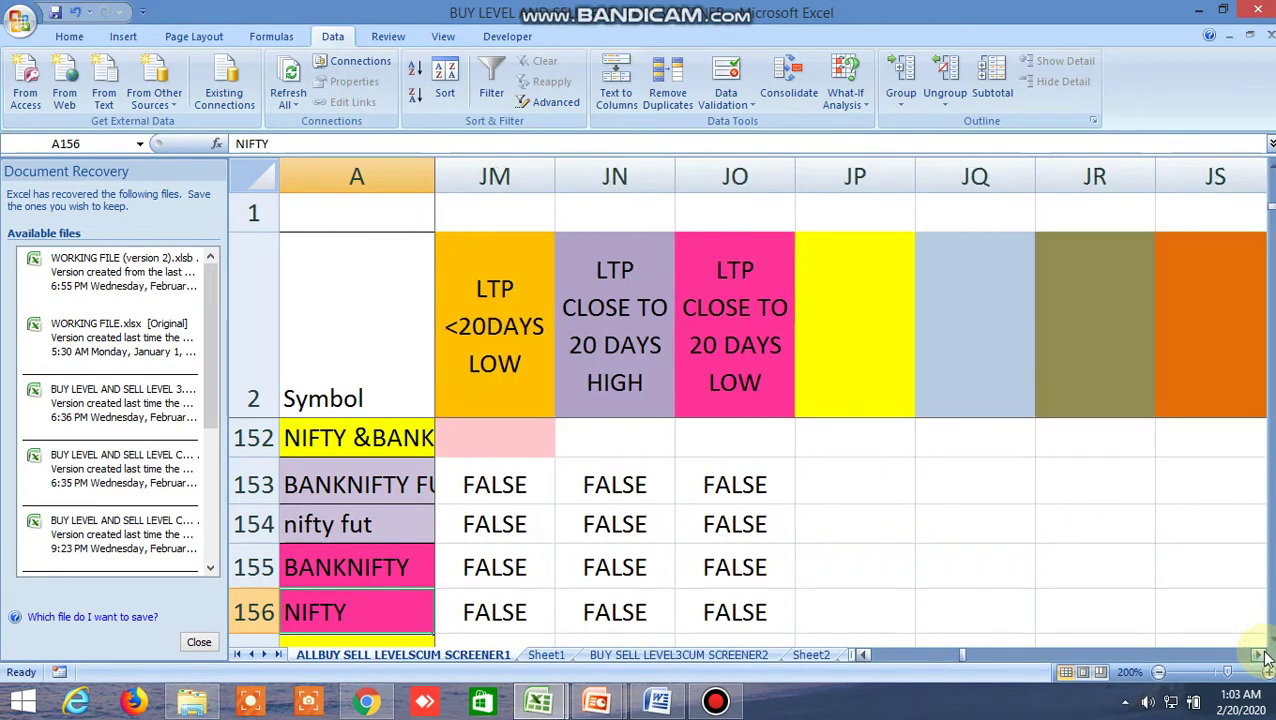
click(1262, 656)
click(1262, 656)
click(1262, 656)
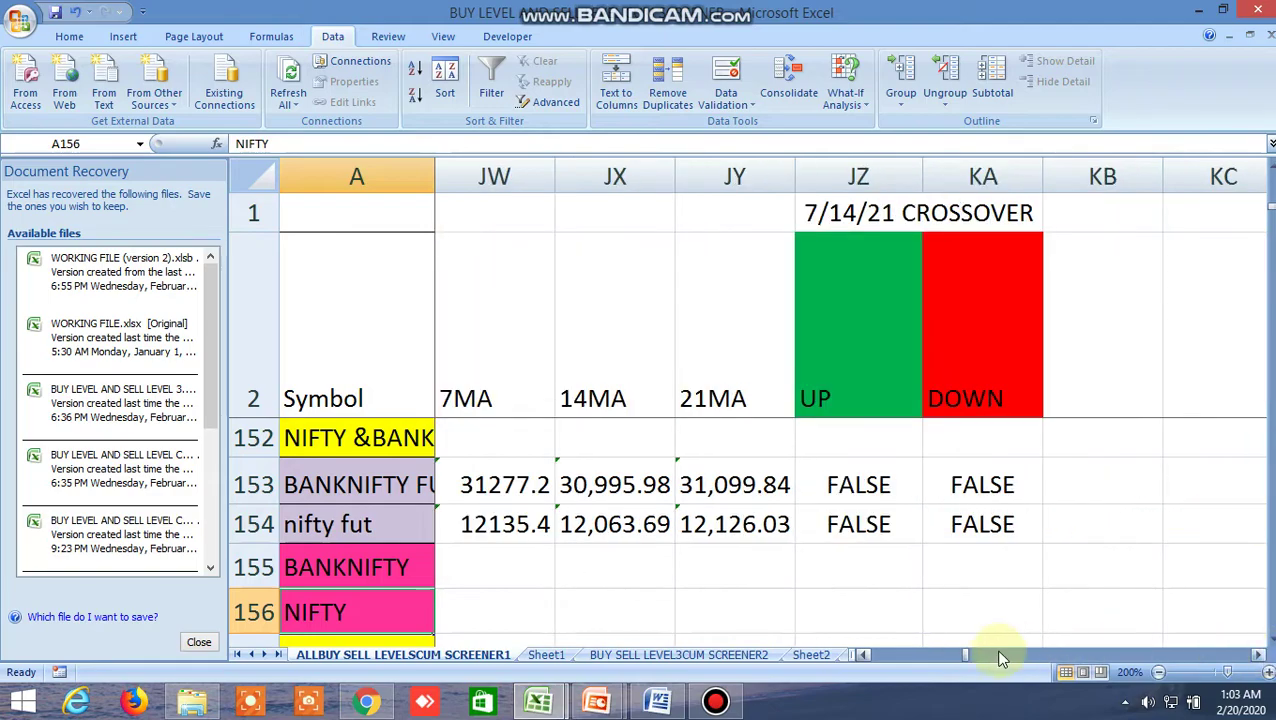
Return to the first columns and review the commodity rows from BUY LEVEL AND SELL LEVELS 1 through the 5-30 MA CROSS columns
drag(962, 655, 866, 652)
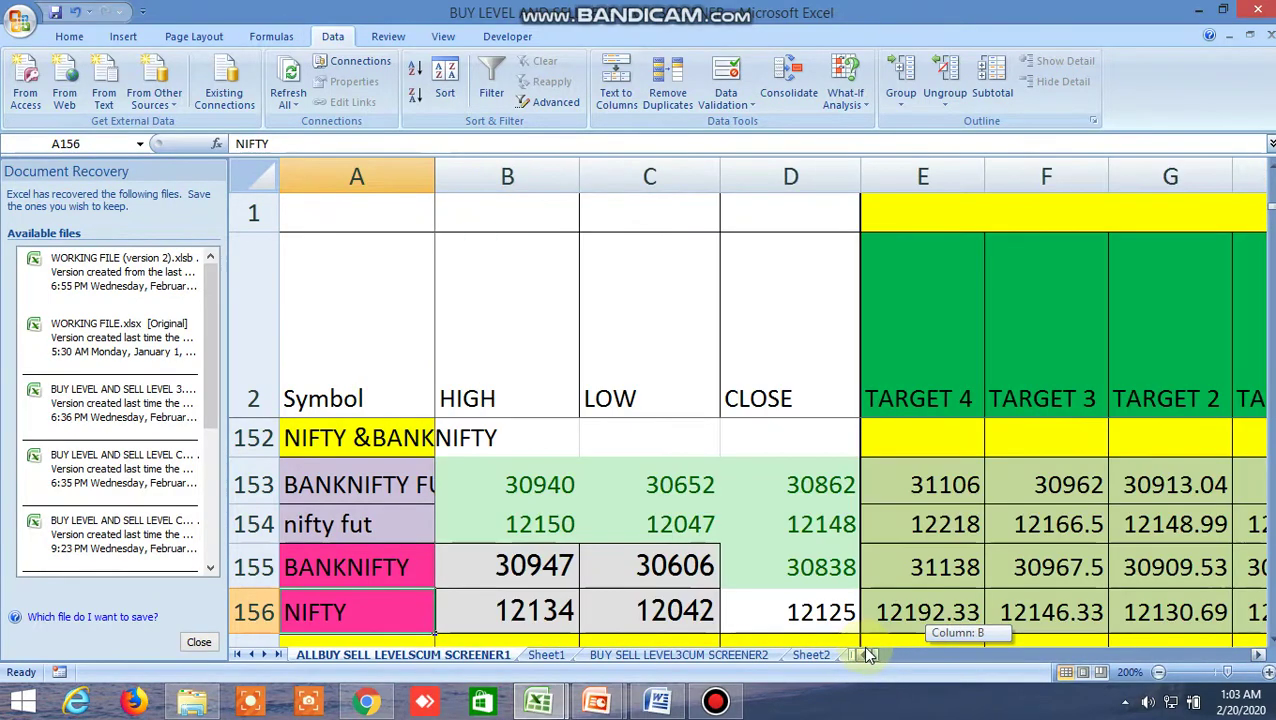
scroll(928, 546, up, 3)
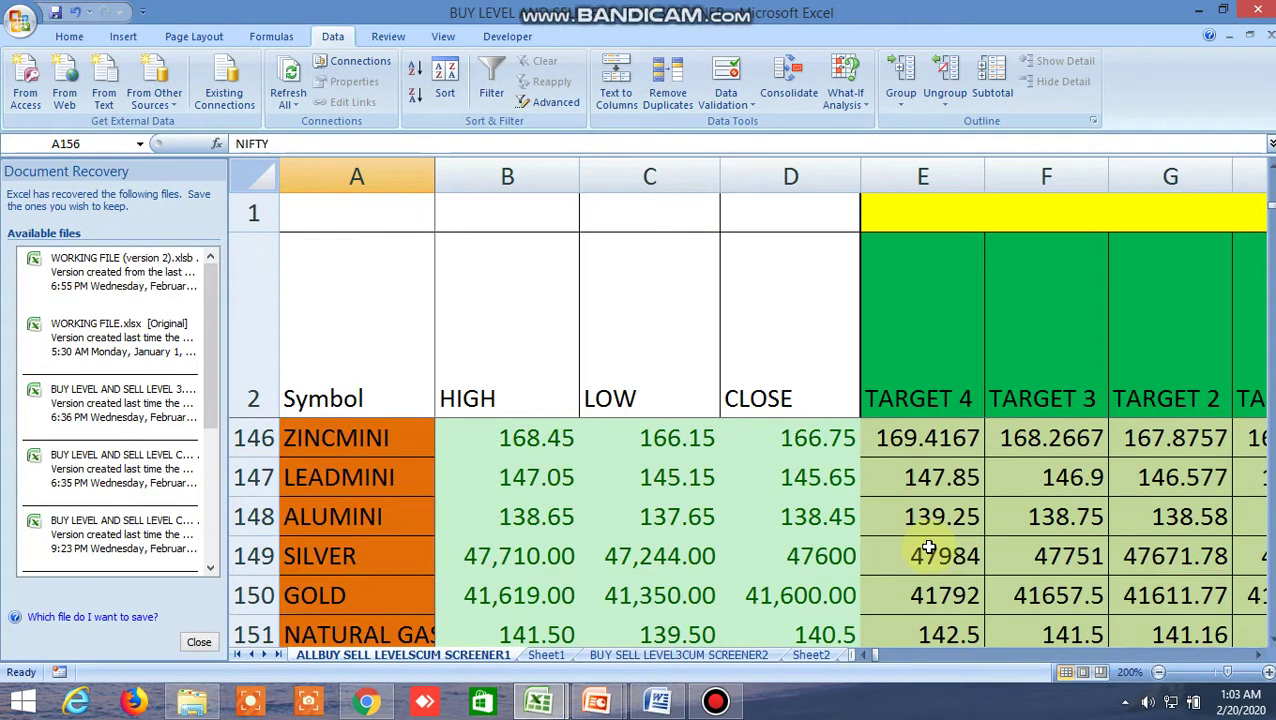
click(1258, 657)
click(1258, 657)
click(1258, 657)
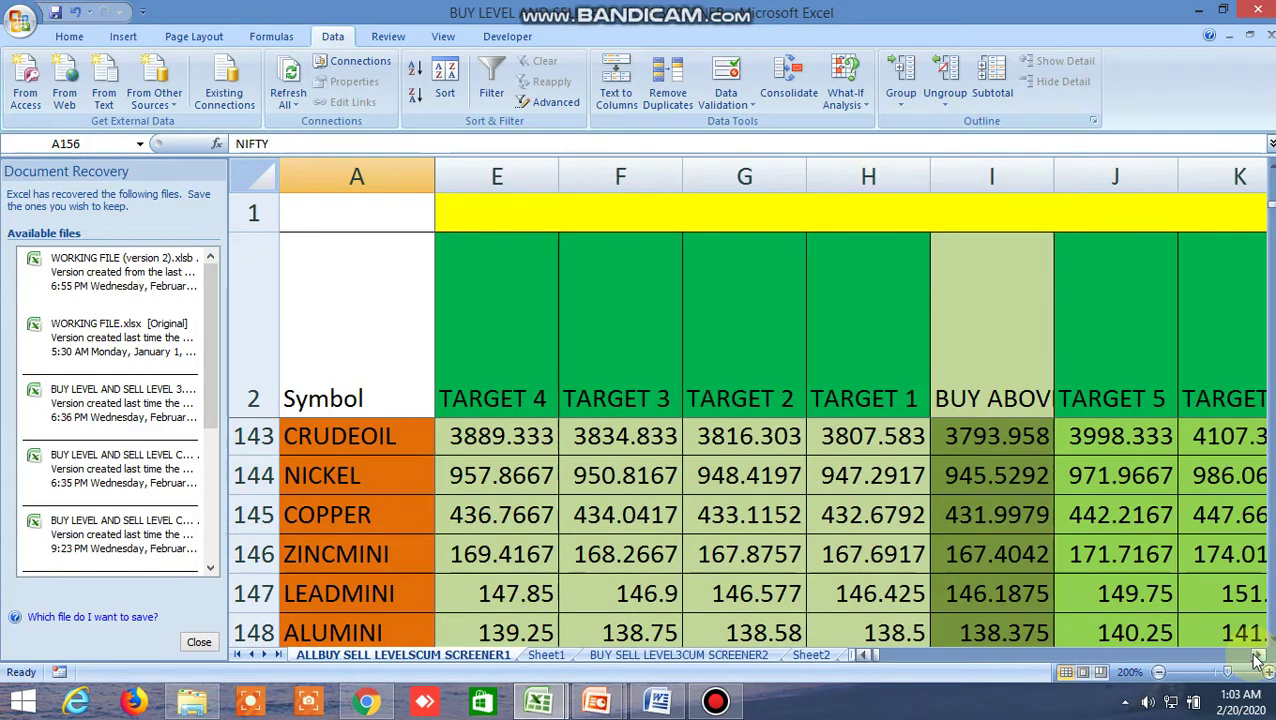
click(1258, 657)
click(1258, 657)
click(1258, 657)
click(1258, 657)
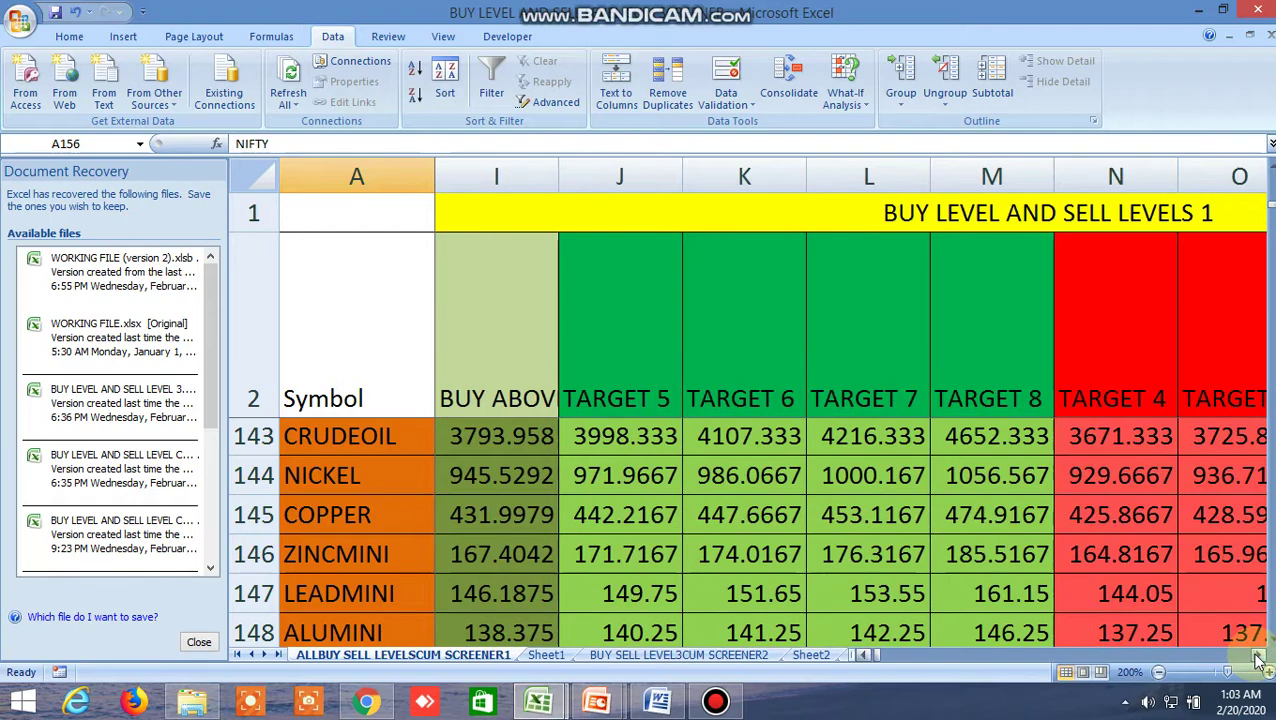
drag(1258, 657, 1262, 664)
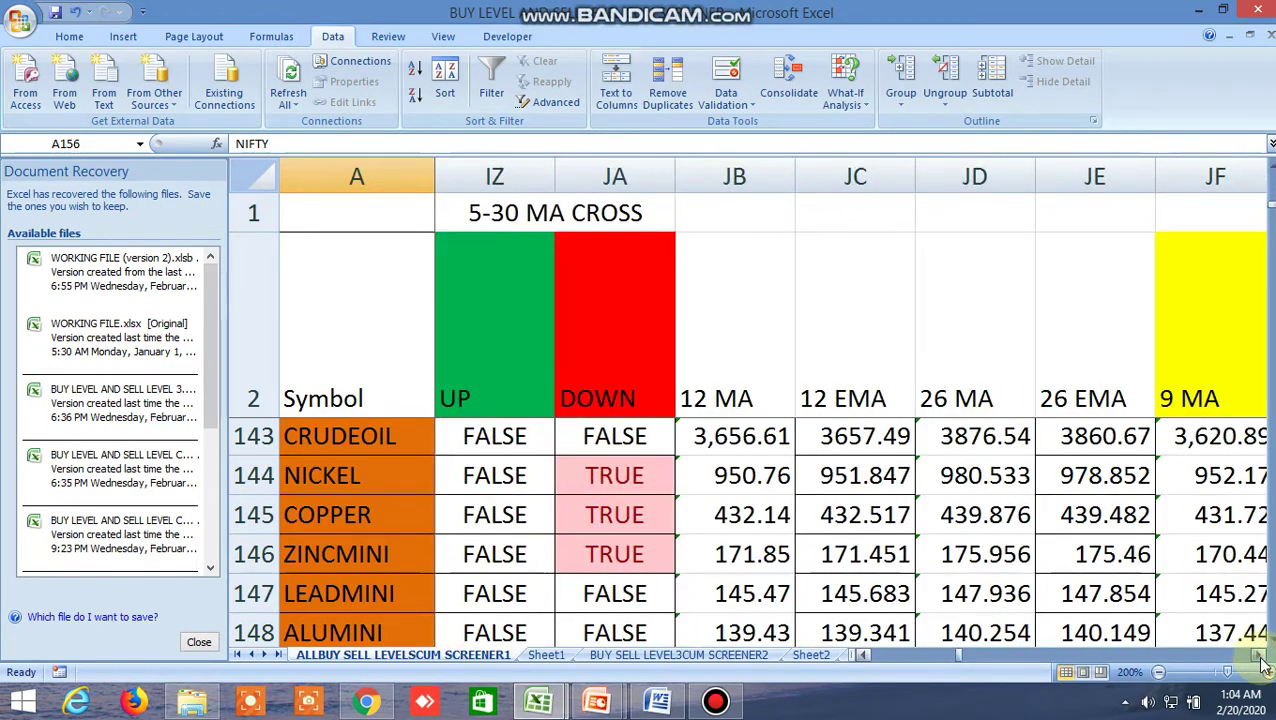
Go back to the first columns and look across the ZINCMINI to NATURAL GAS rows up to the second Symbol column
drag(962, 656, 853, 656)
scroll(926, 582, down, 1)
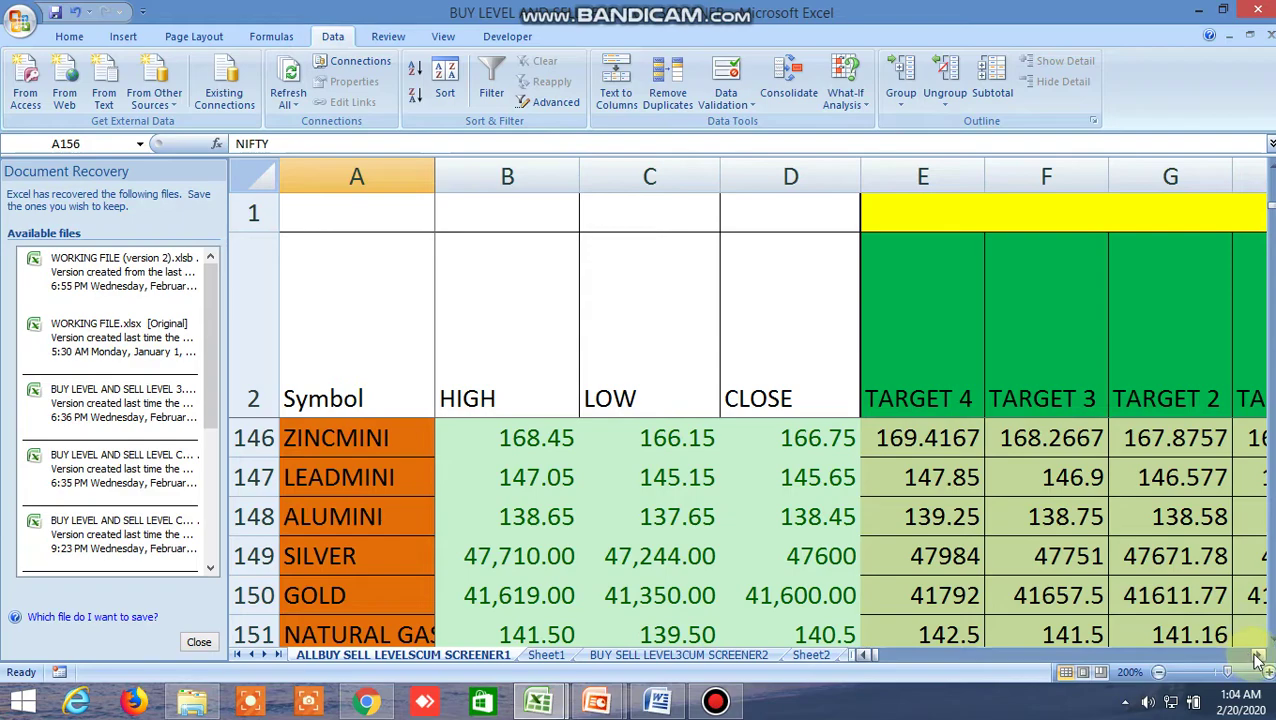
drag(1258, 660, 1258, 660)
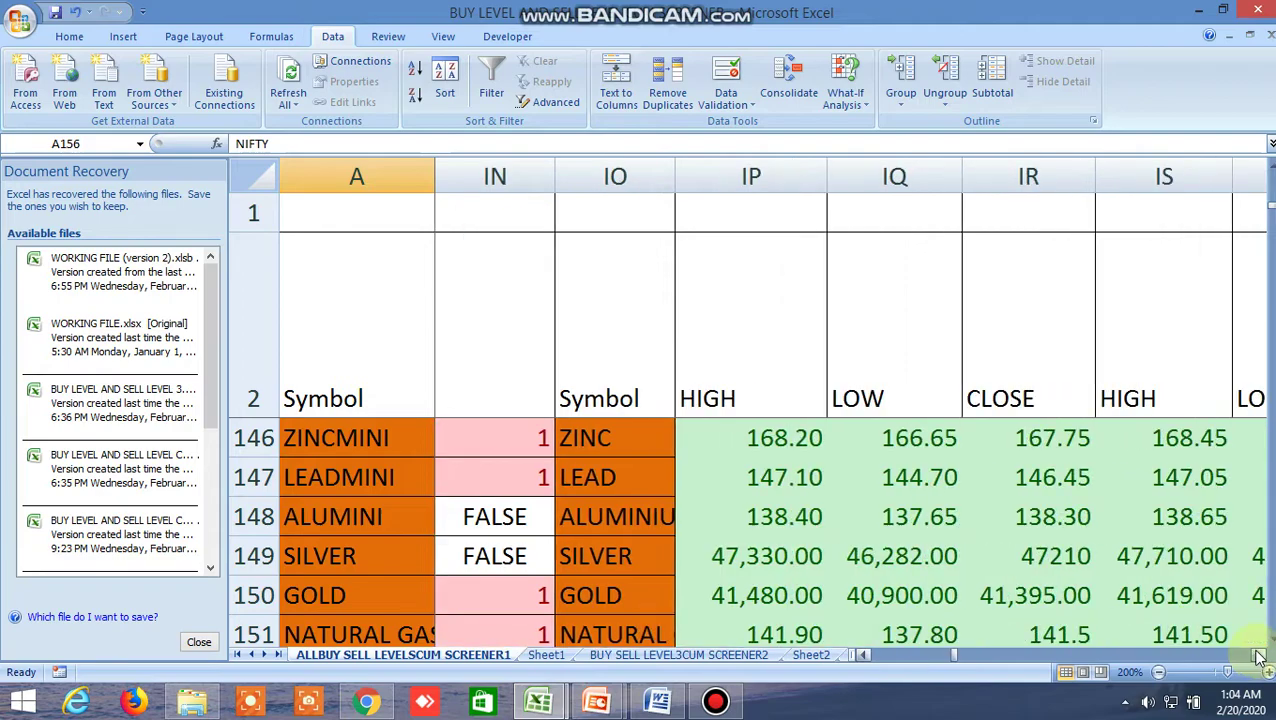
Switch to the BUY LEVEL AND SELL LEVEL 3 workbook and examine its commodity and index rows
mouse_move(540, 705)
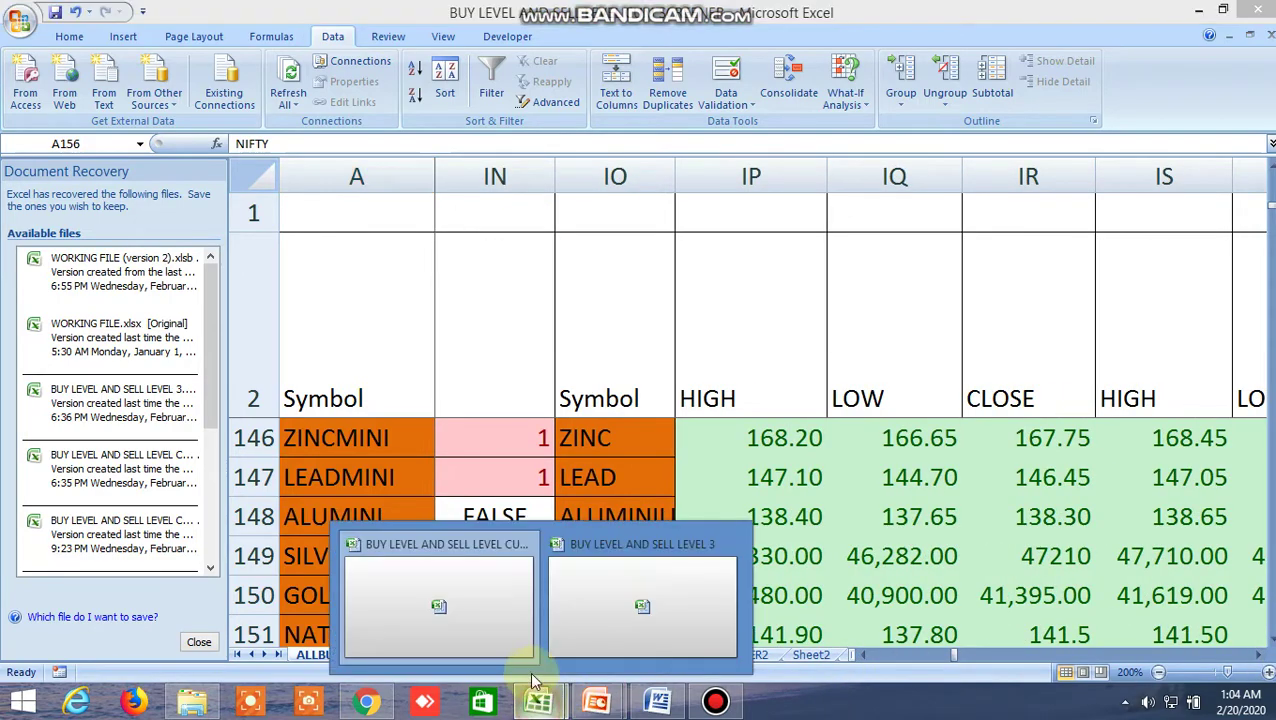
click(620, 598)
scroll(675, 558, down, 20)
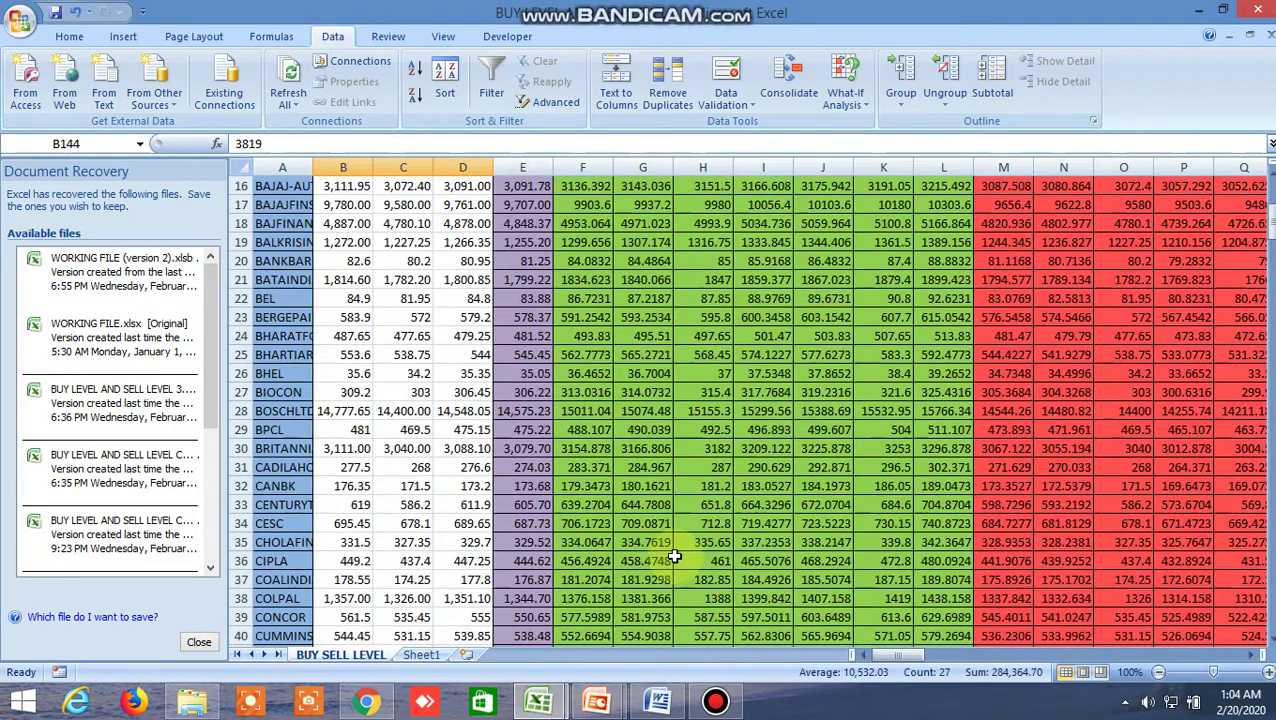
scroll(675, 558, down, 14)
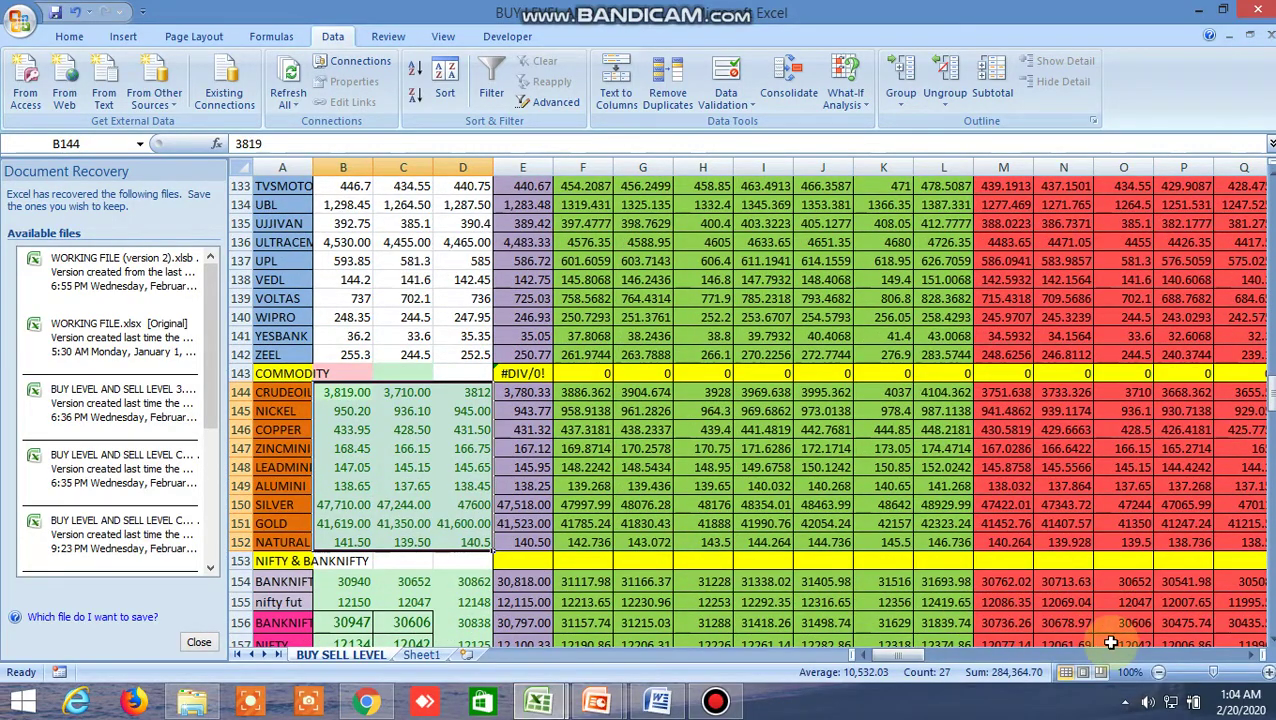
click(1256, 657)
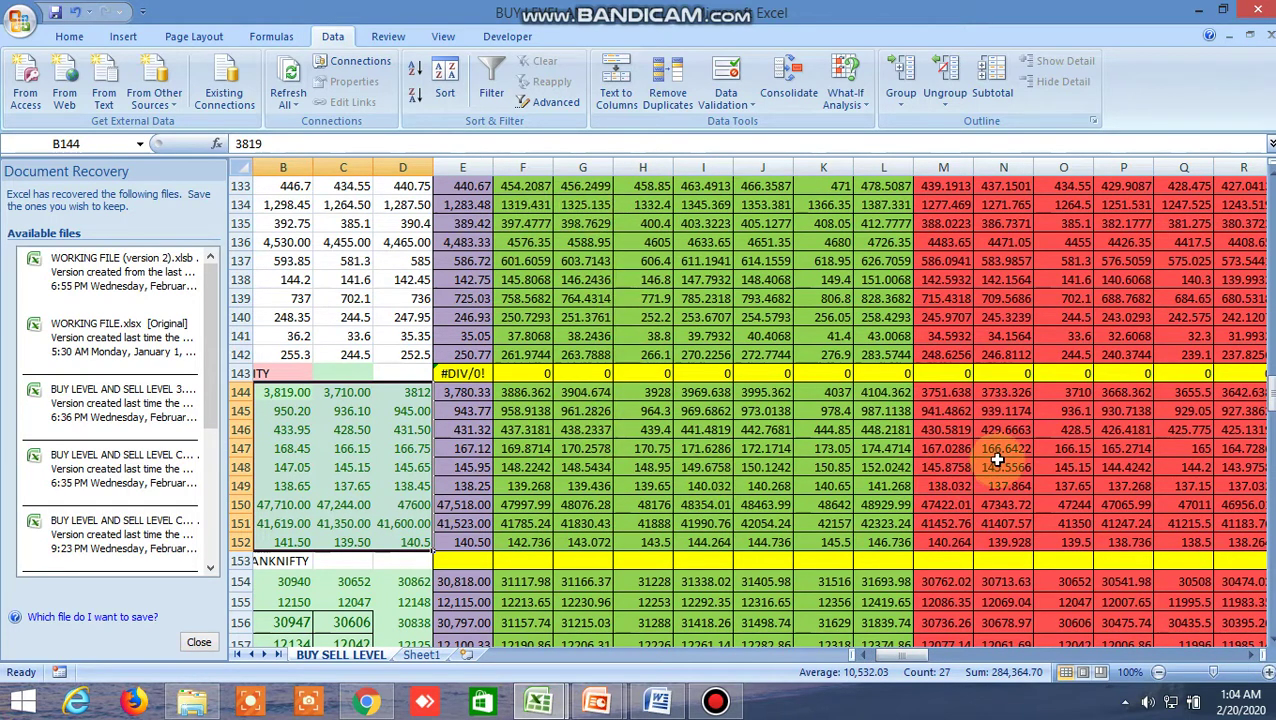
Review the green and red price level columns up to column AG for the commodity and index rows
click(1252, 656)
click(1252, 656)
click(1252, 656)
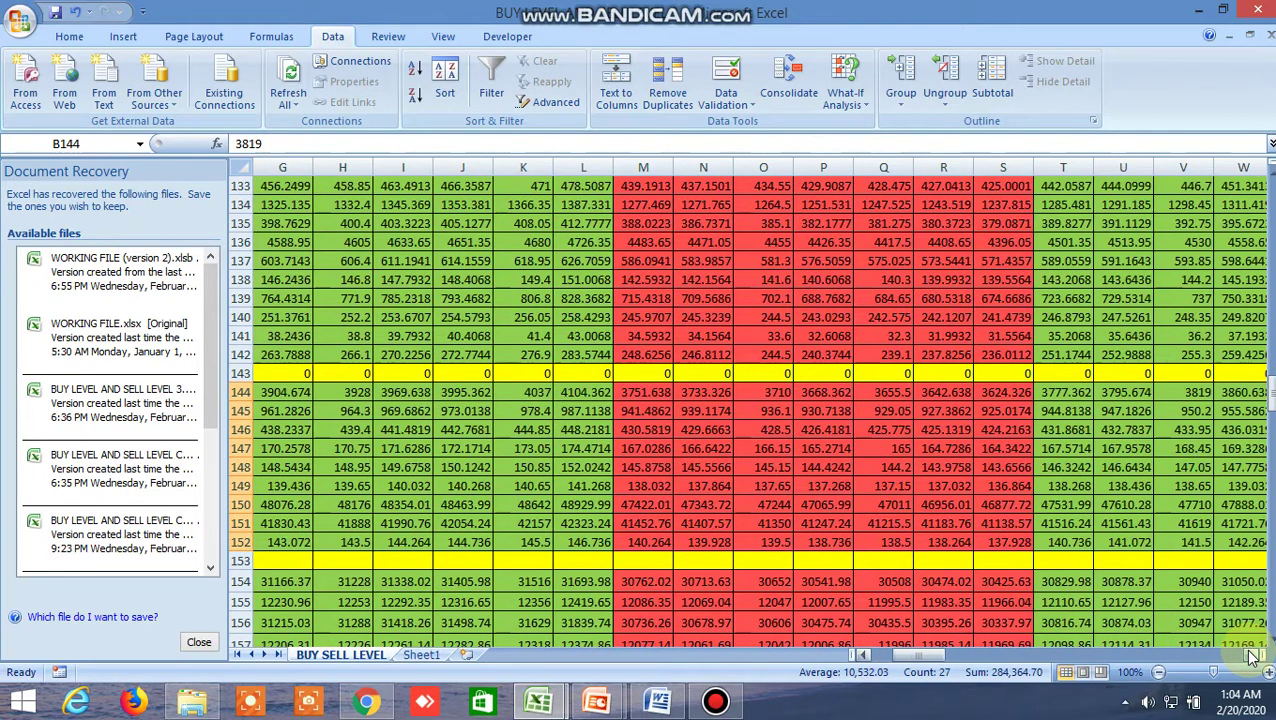
click(1252, 656)
click(1252, 656)
click(1252, 656)
click(1252, 656)
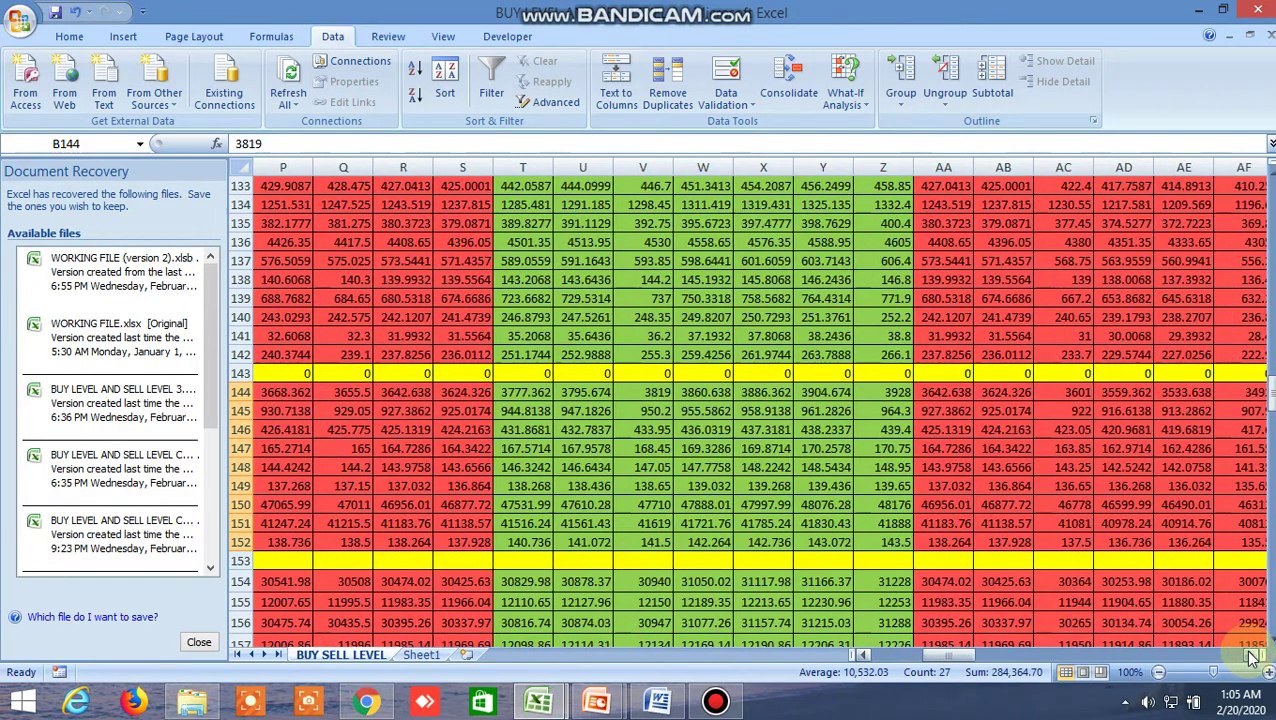
click(1252, 656)
click(1252, 656)
click(1252, 656)
click(1252, 656)
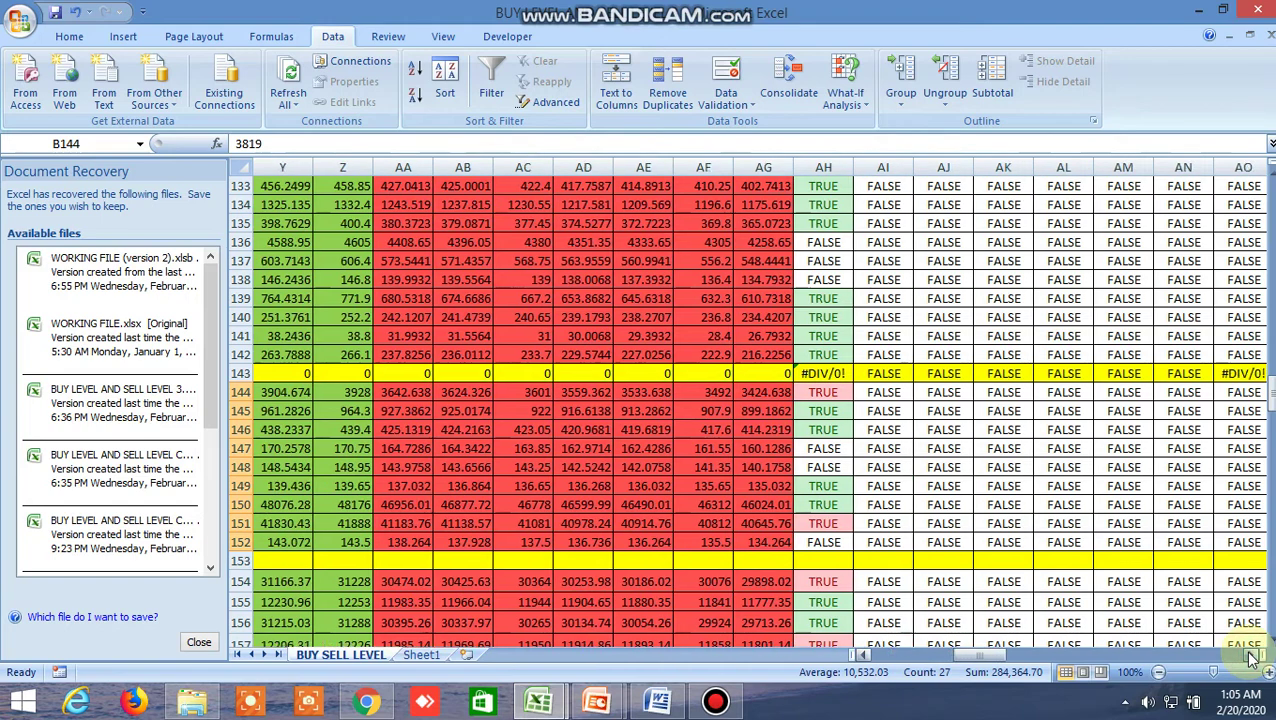
Look over the TRUE/FALSE signal columns and the price columns beyond them, and return to the first column
click(1252, 656)
click(1252, 656)
click(1252, 656)
click(1252, 656)
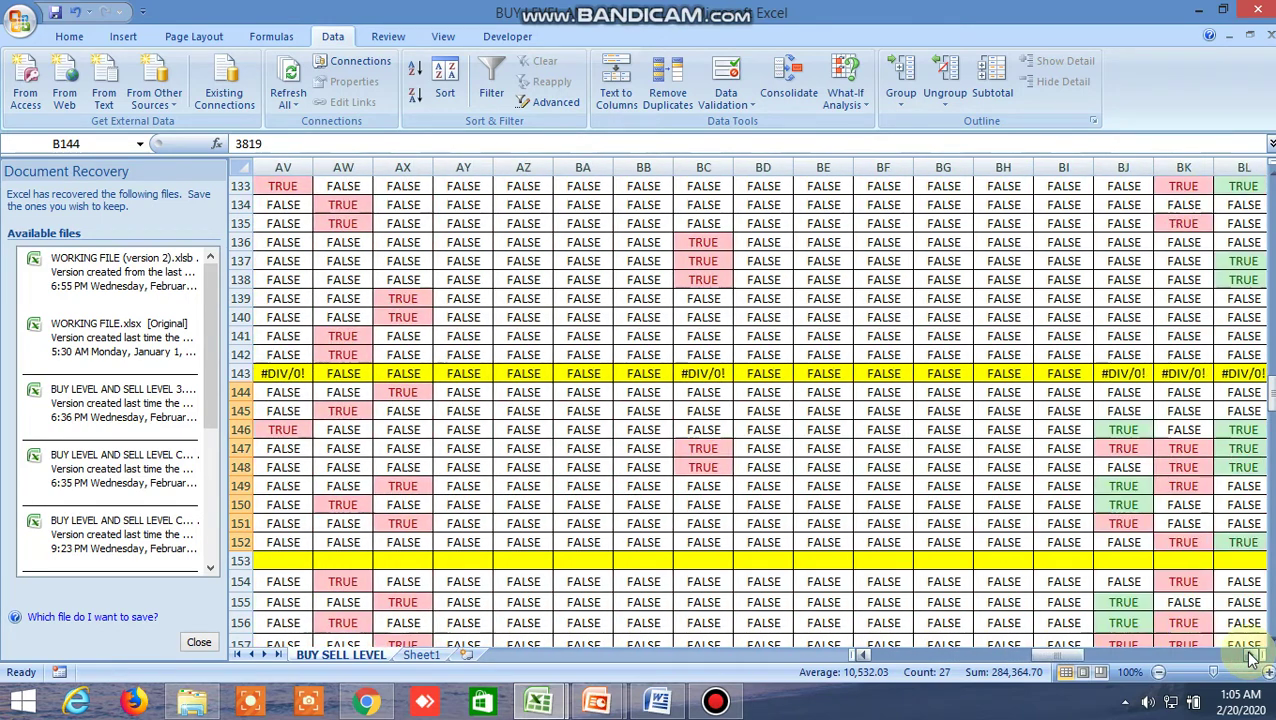
click(1252, 656)
click(1252, 656)
click(1252, 656)
click(1252, 656)
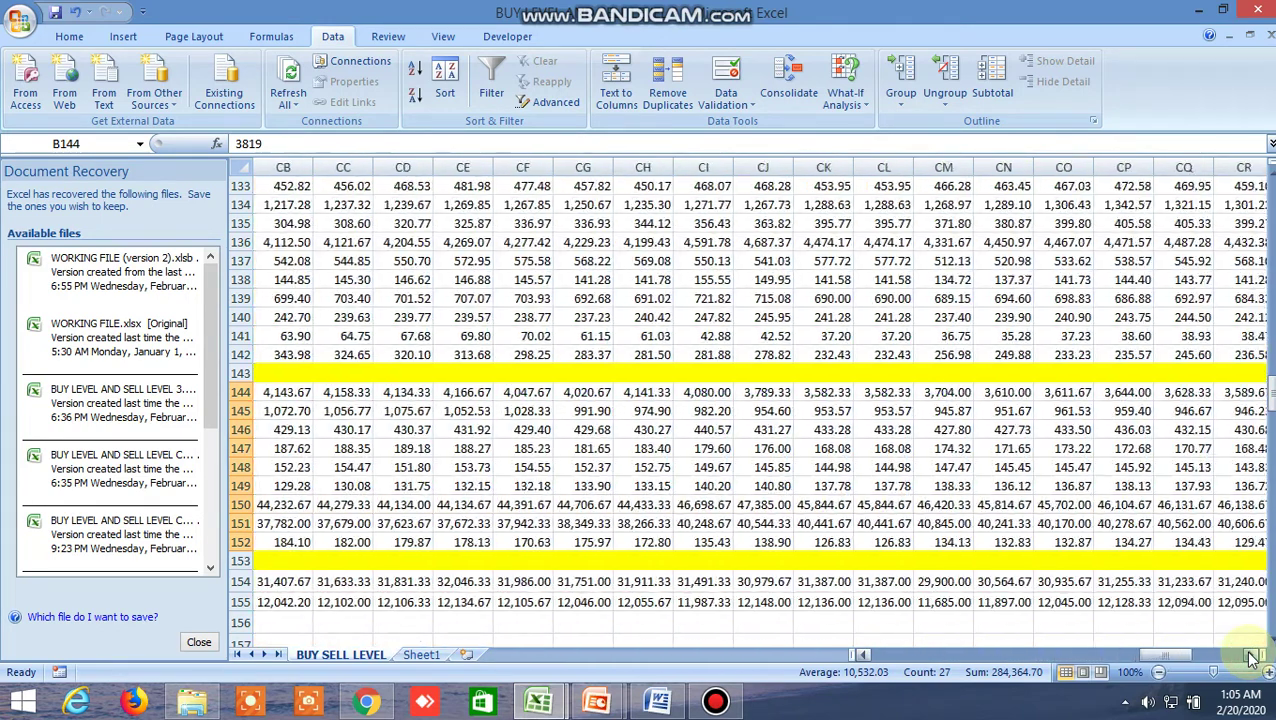
click(1252, 656)
click(1252, 656)
drag(1216, 650, 745, 681)
Switch back to the screener workbook and review the target and LTP comparison columns for the stock rows starting at ADANIPOWER
mouse_move(538, 700)
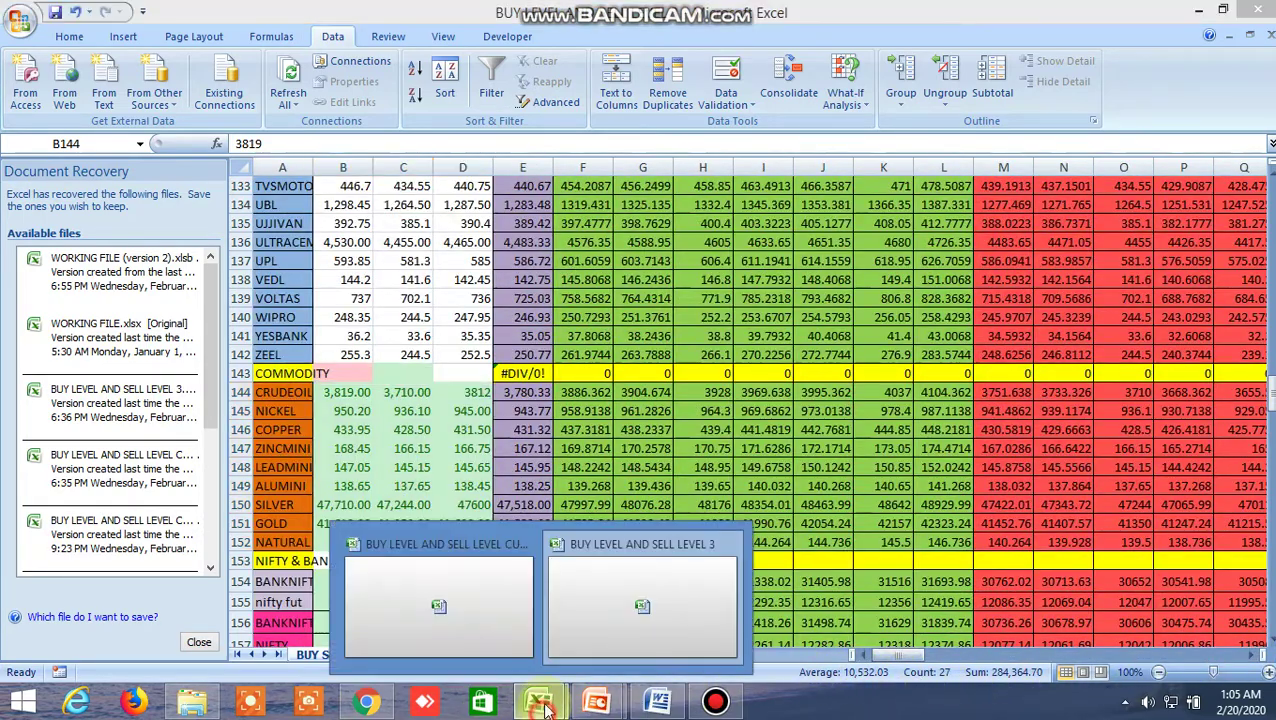
click(462, 611)
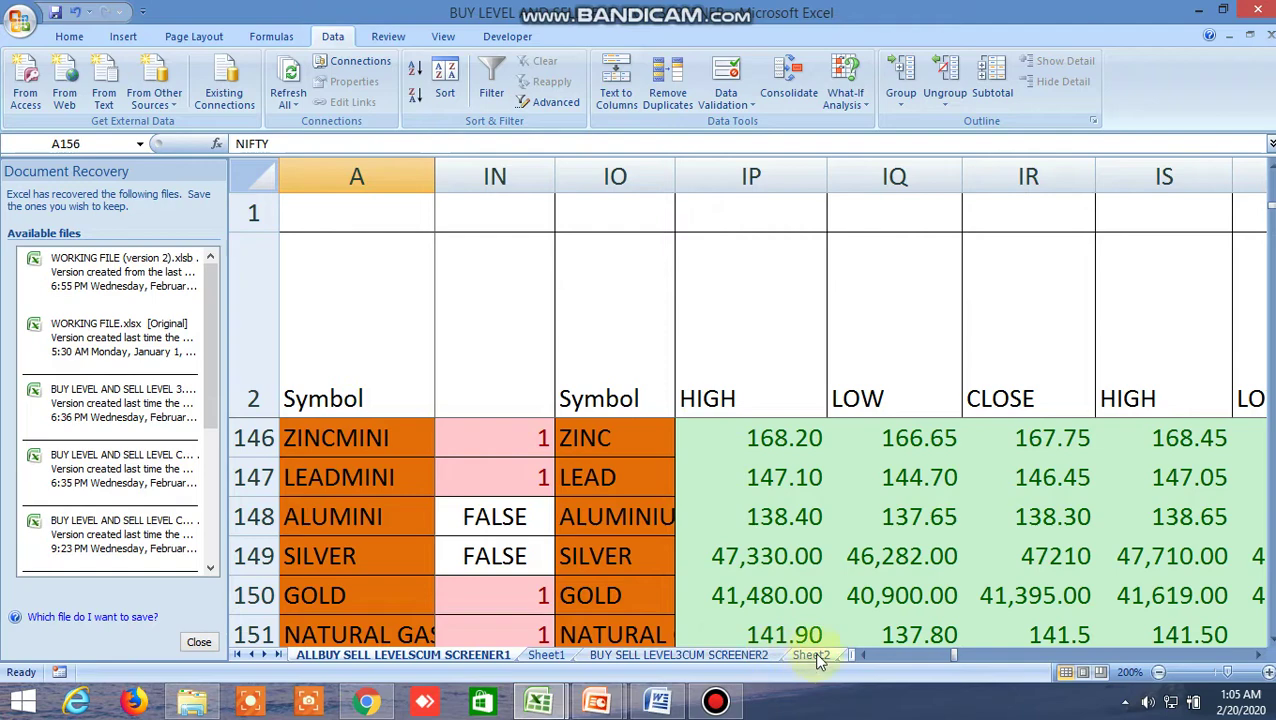
scroll(732, 548, down, 5)
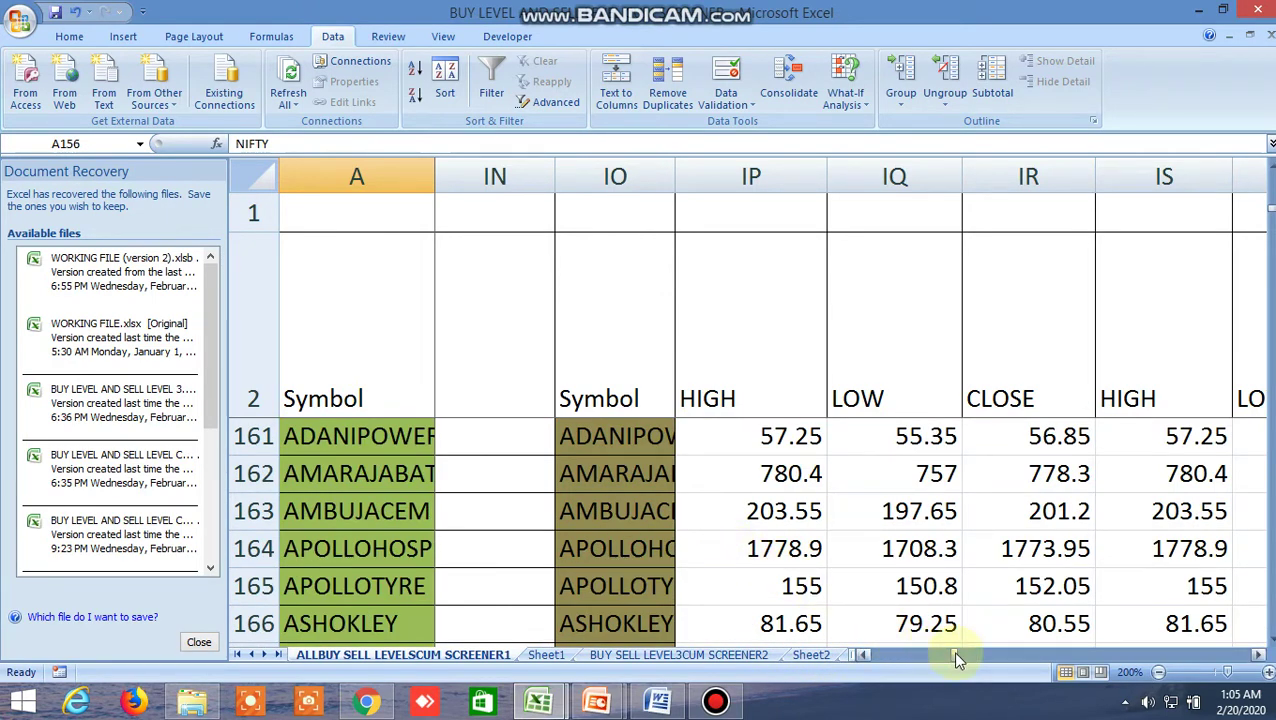
drag(955, 655, 852, 655)
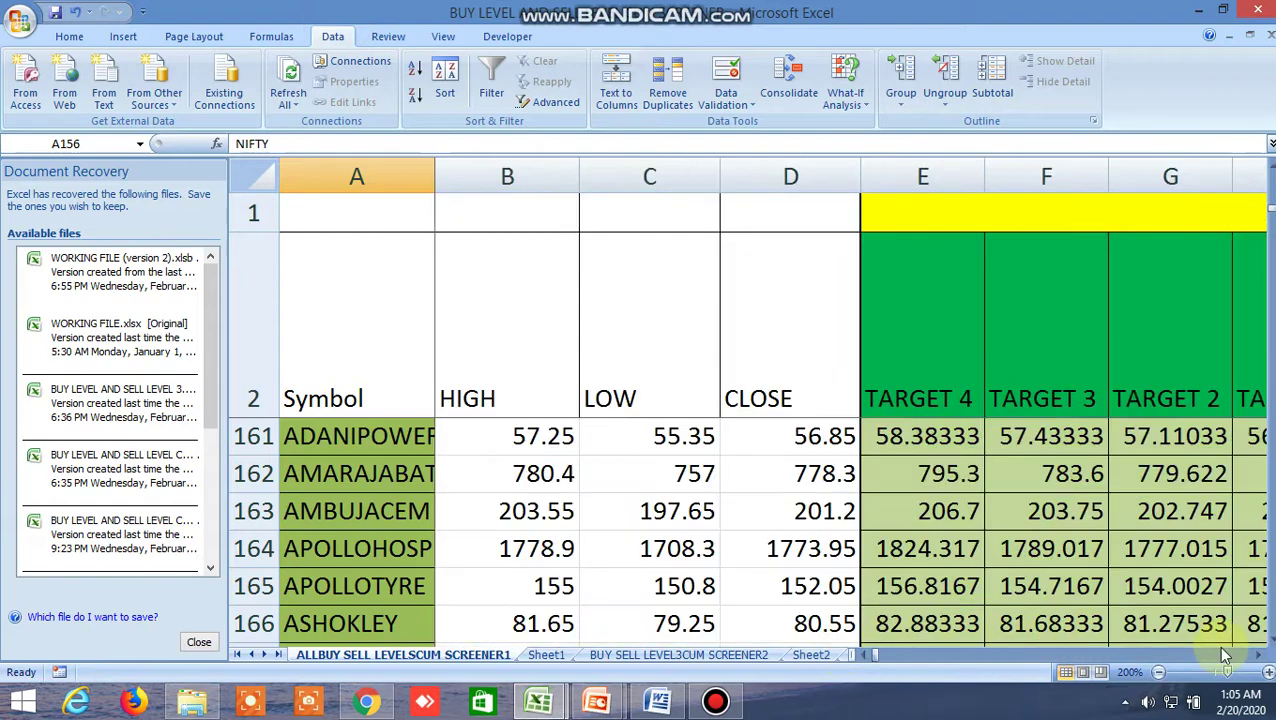
drag(1259, 660, 1170, 660)
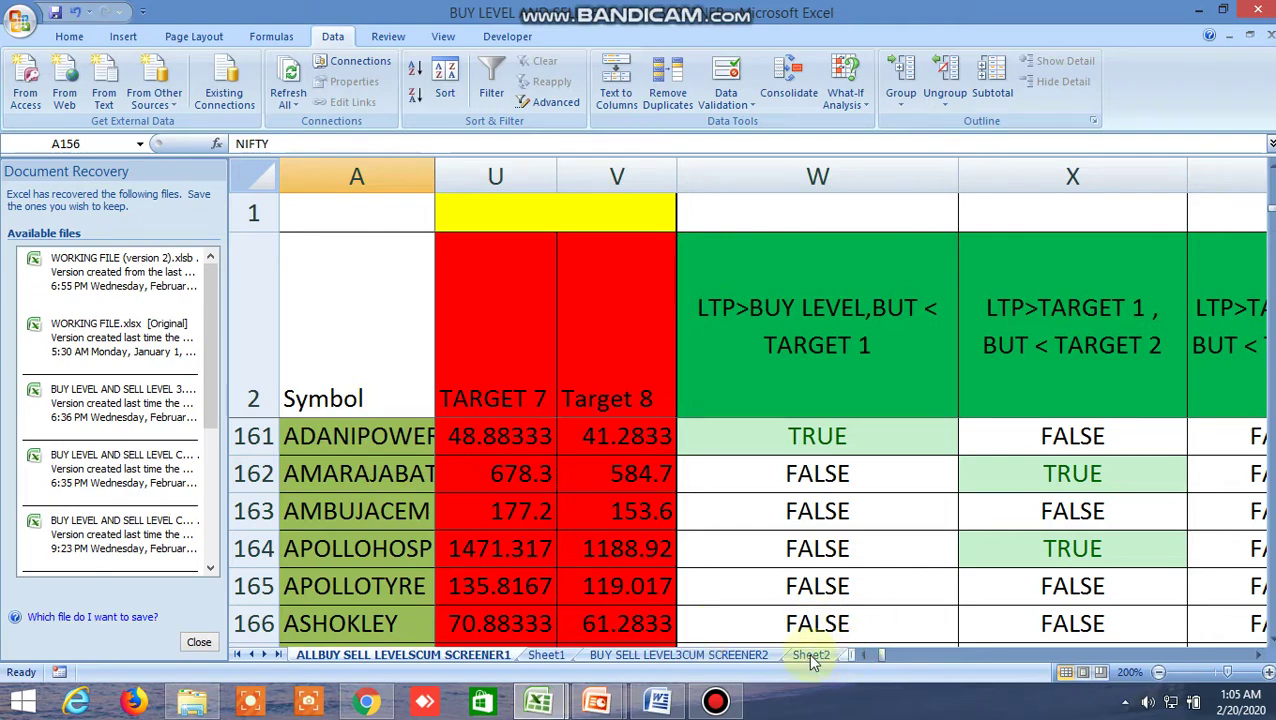
Open the BUY SELL LEVEL3CUM SCREENER2 sheet and inspect the 100 MA signal formulas in column FT for ACC, AMBUJACEM and BAJAJ-AUTO
click(732, 658)
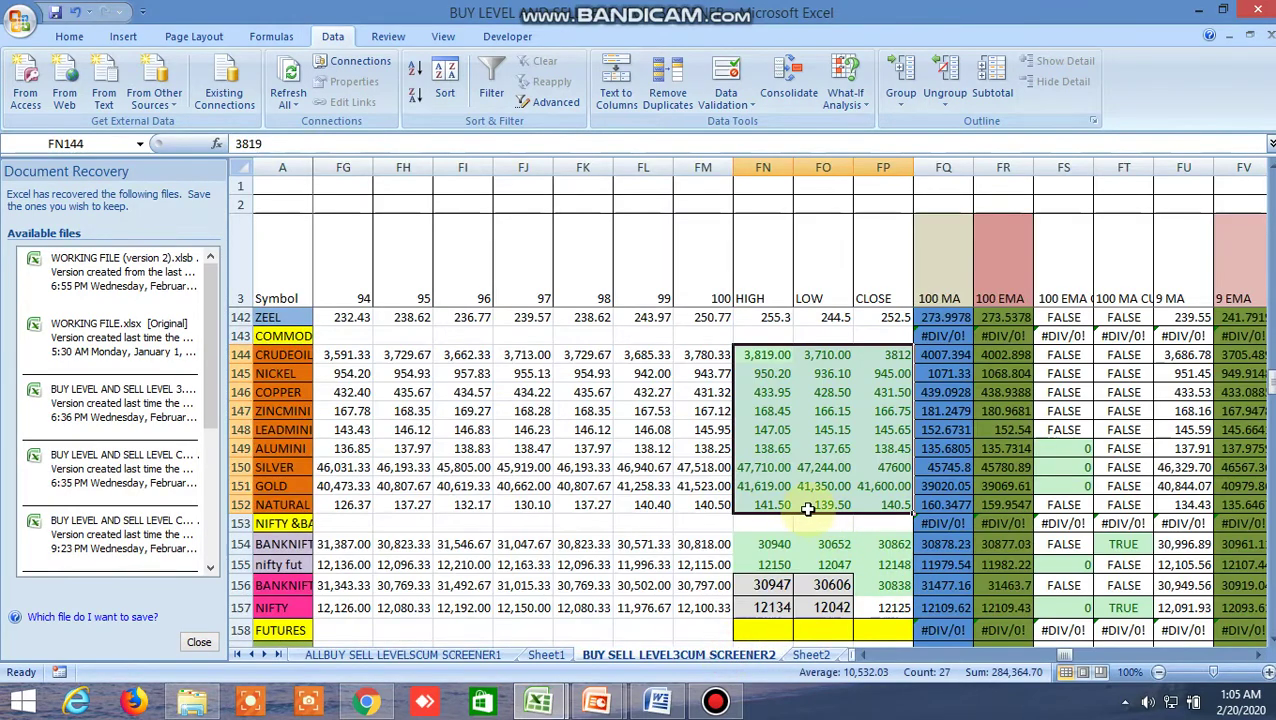
scroll(808, 510, up, 15)
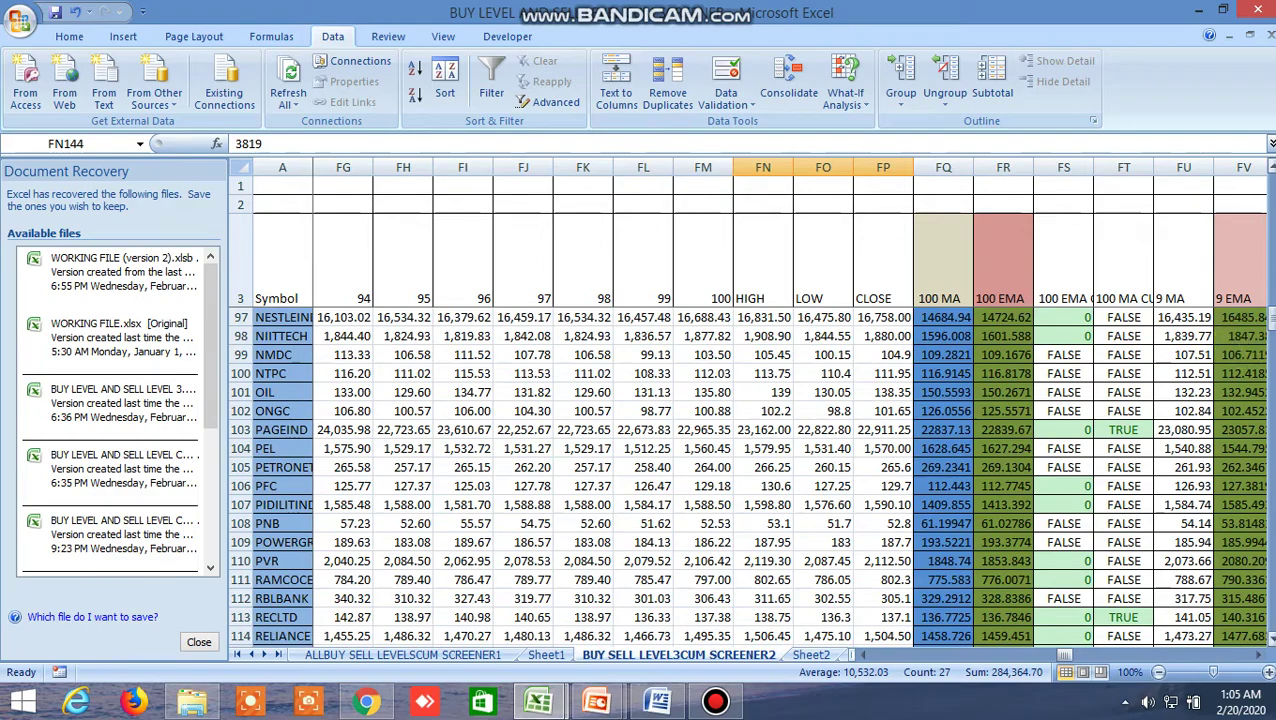
scroll(1131, 320, up, 20)
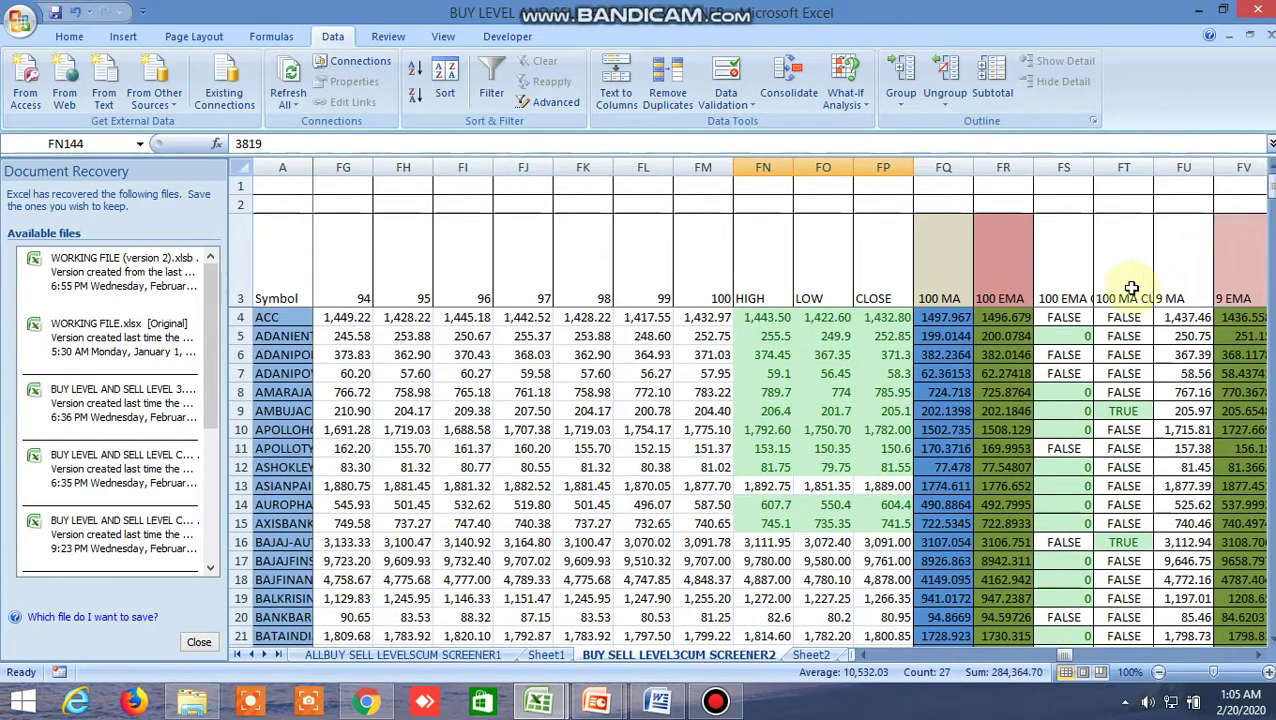
click(1124, 318)
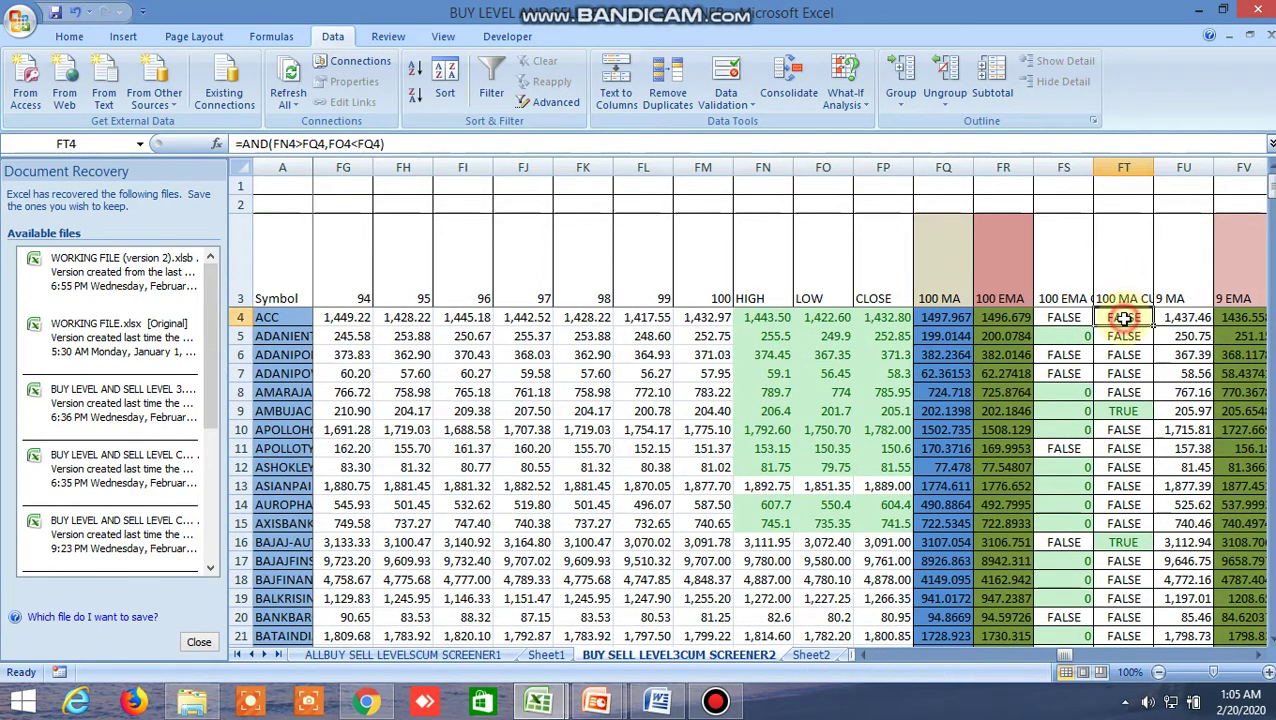
click(1131, 412)
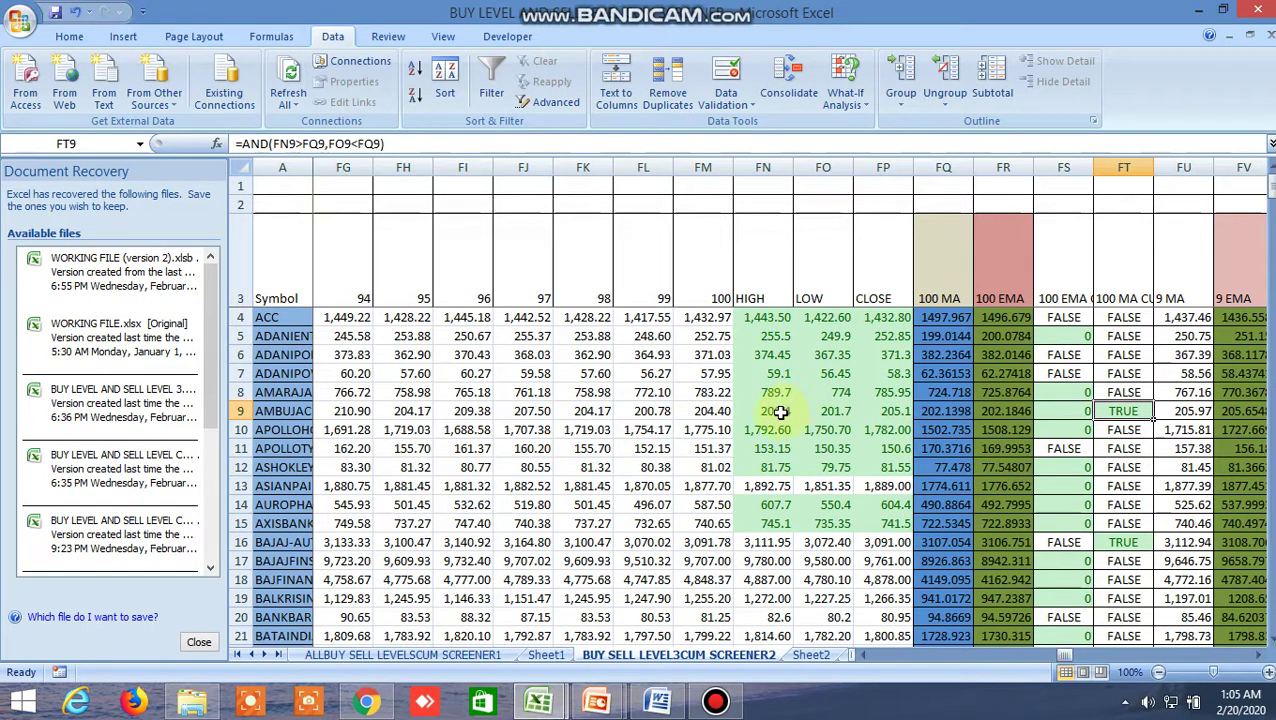
click(1128, 545)
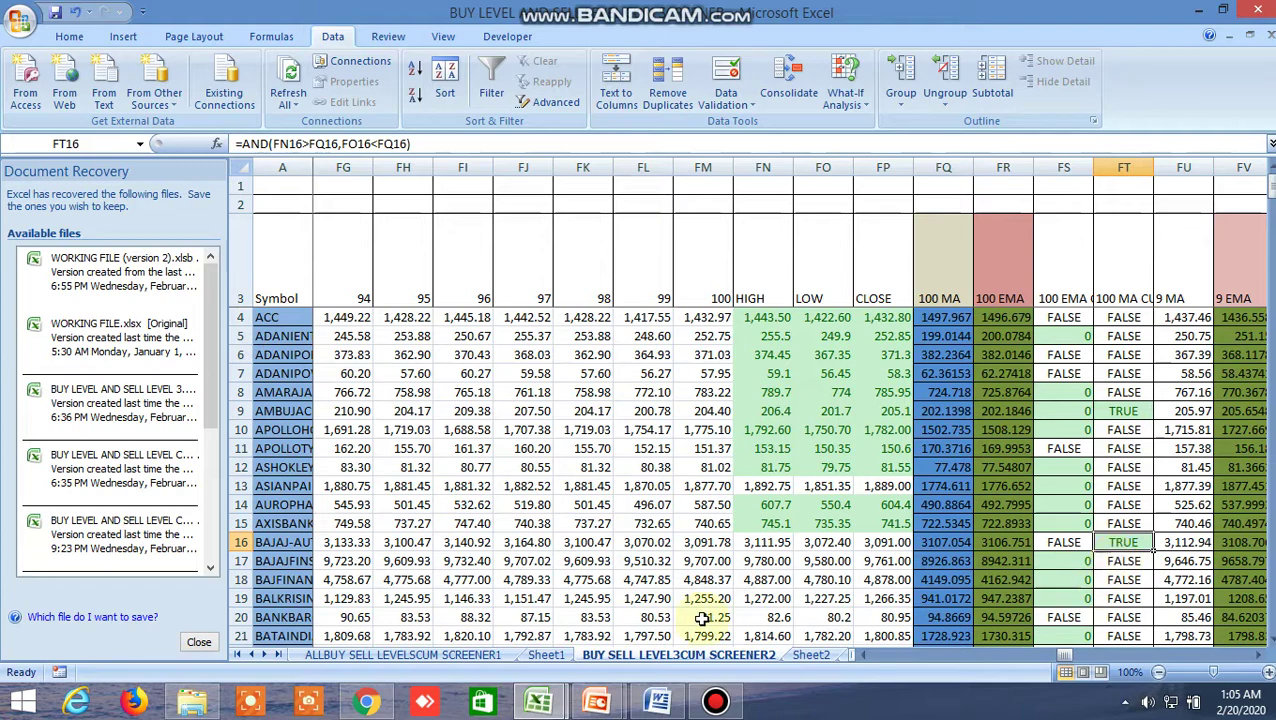
Switch to the Kite chart in the browser, load BAJAJ-AUTO on NSE and examine its latest candle against the moving average
click(366, 701)
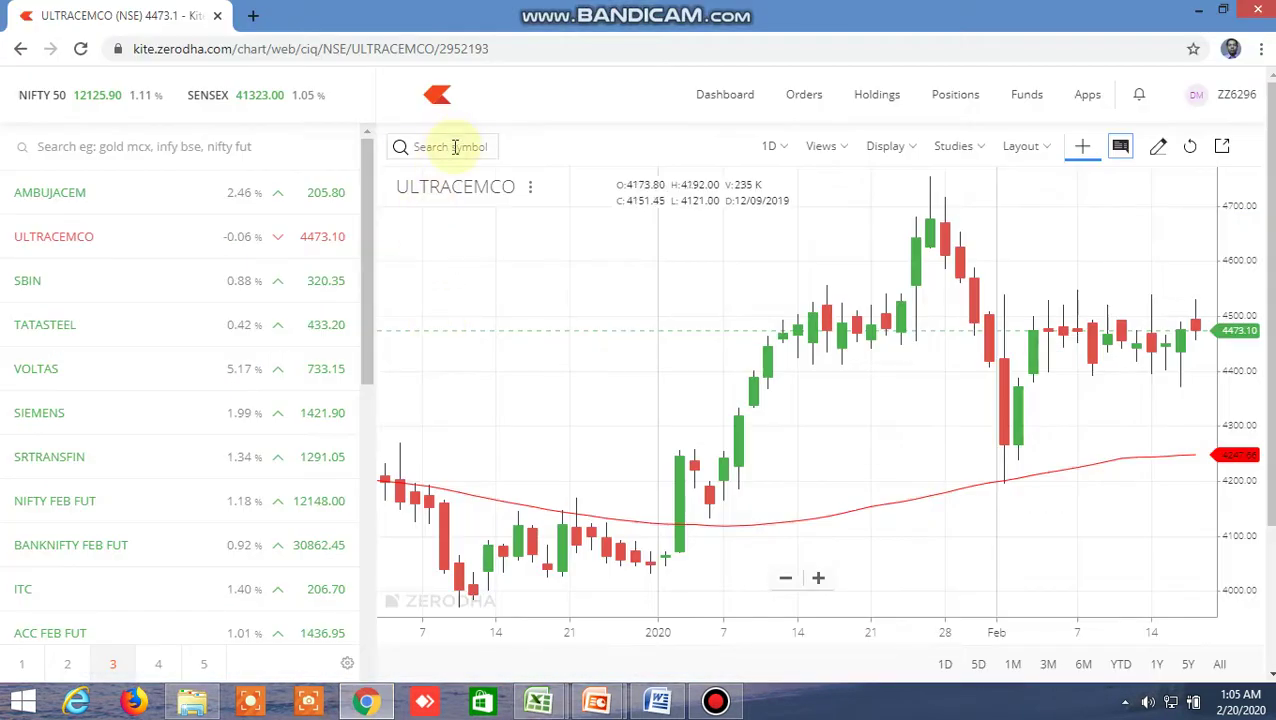
text(ba)
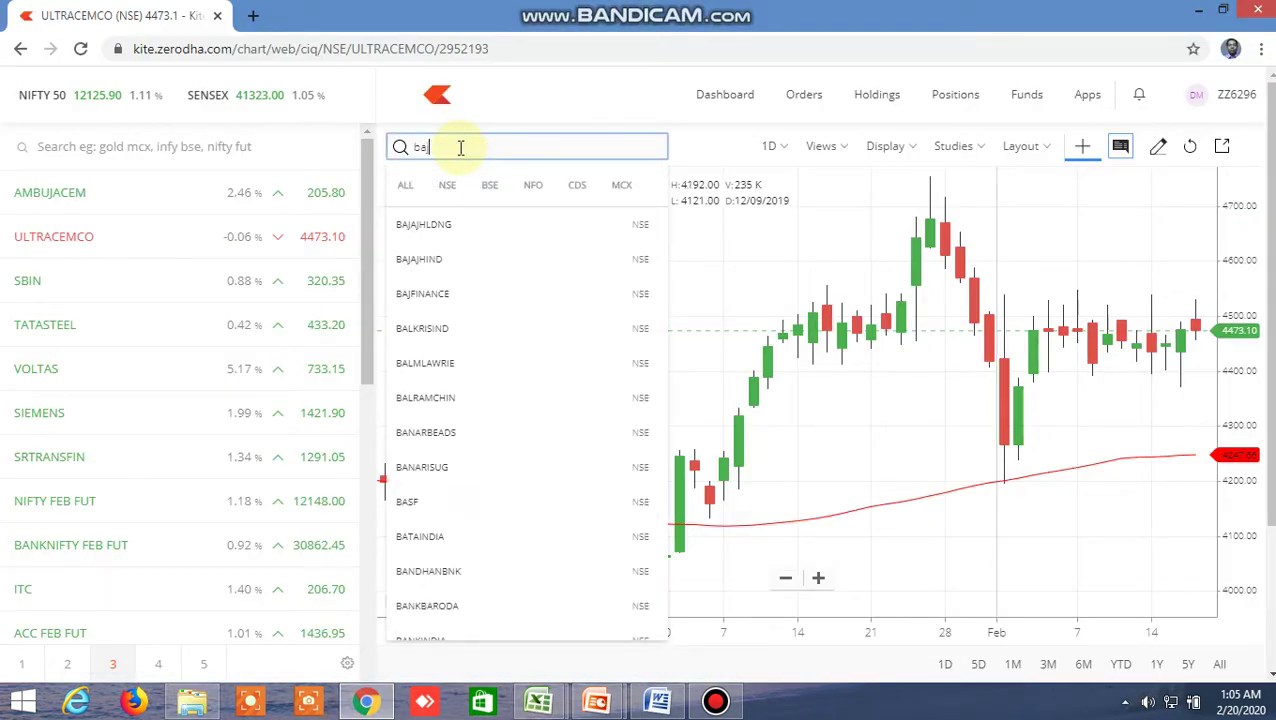
text(jaj)
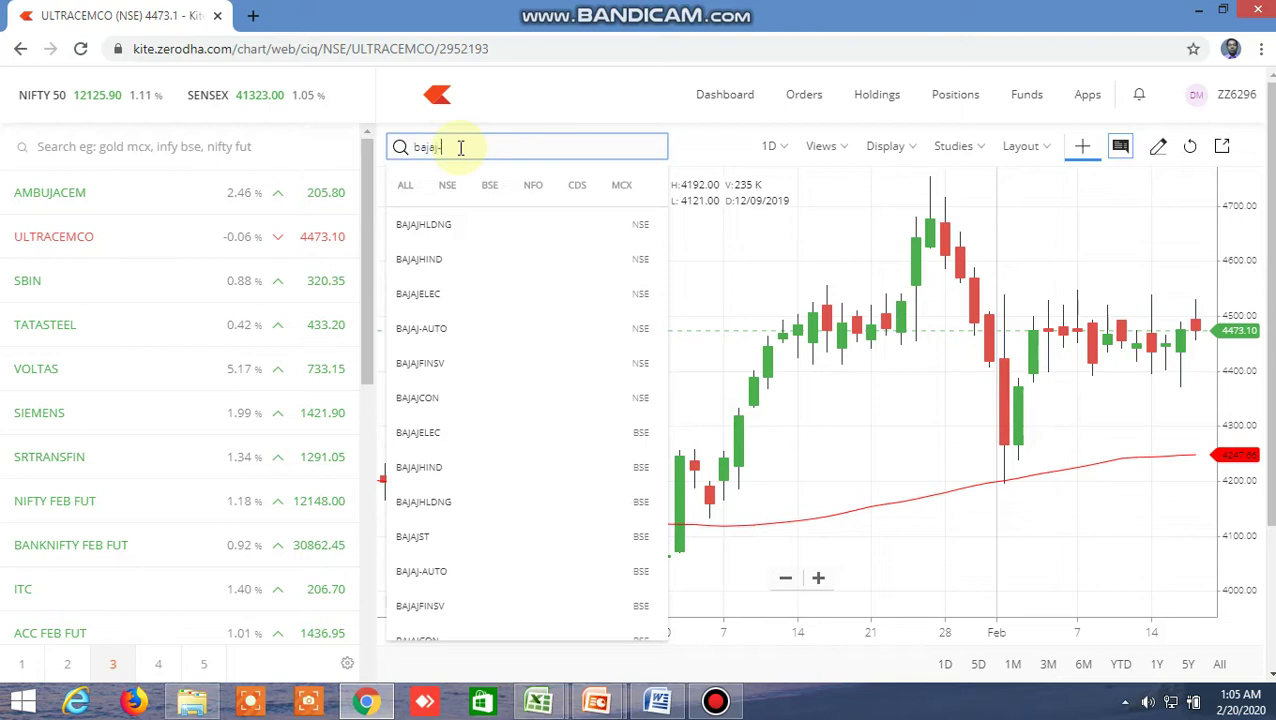
text(-auto)
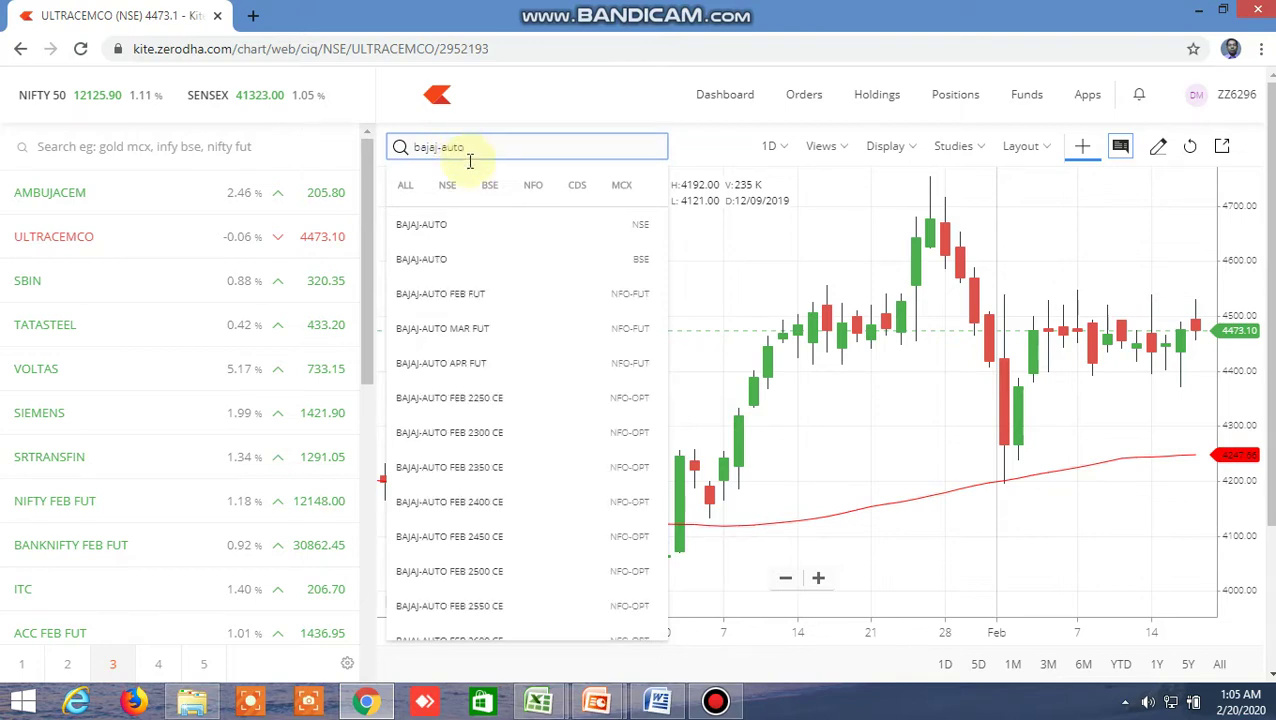
click(450, 222)
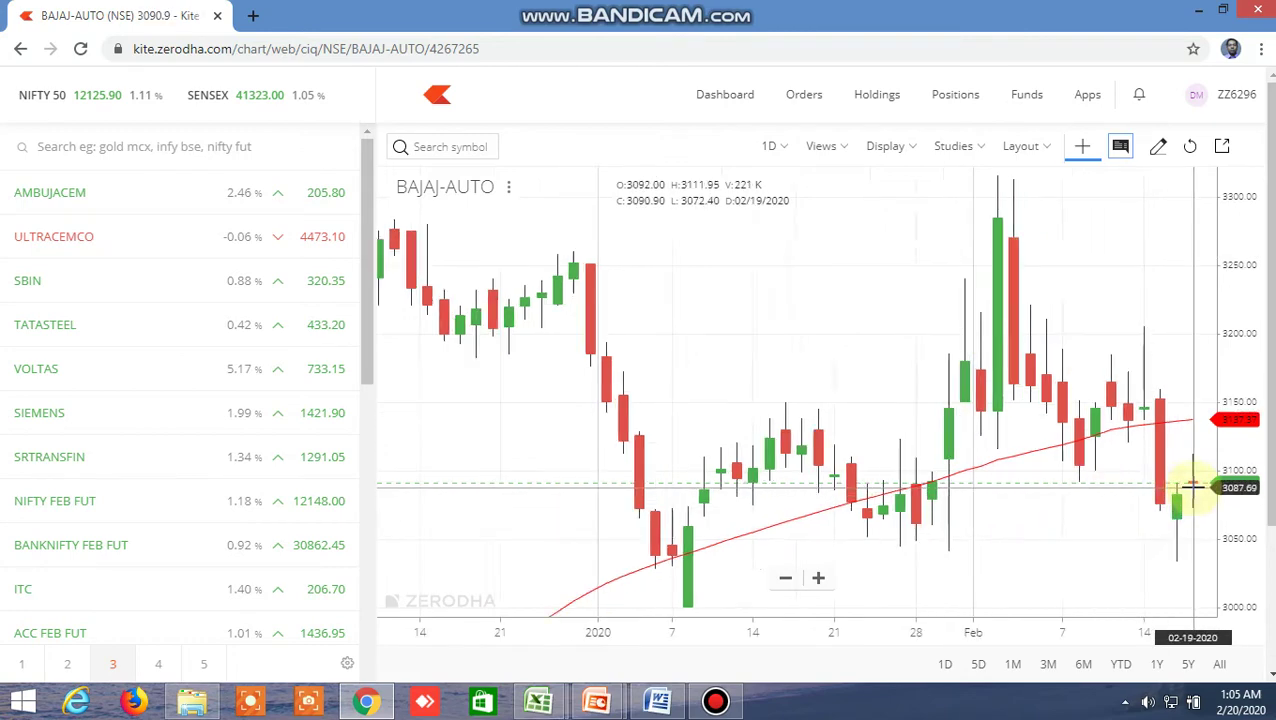
scroll(1192, 487, up, 2)
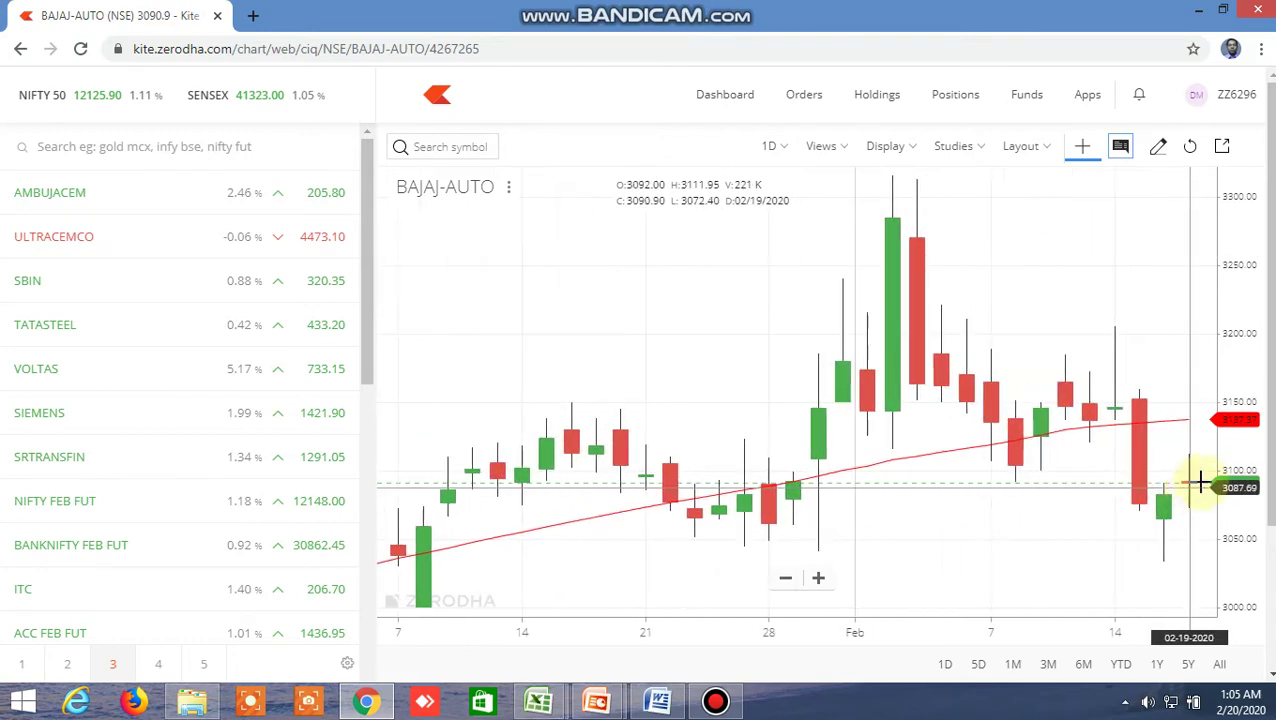
Load the AMBUJACEM NSE chart and check its latest candle against the moving average
click(469, 146)
text(ambujacem)
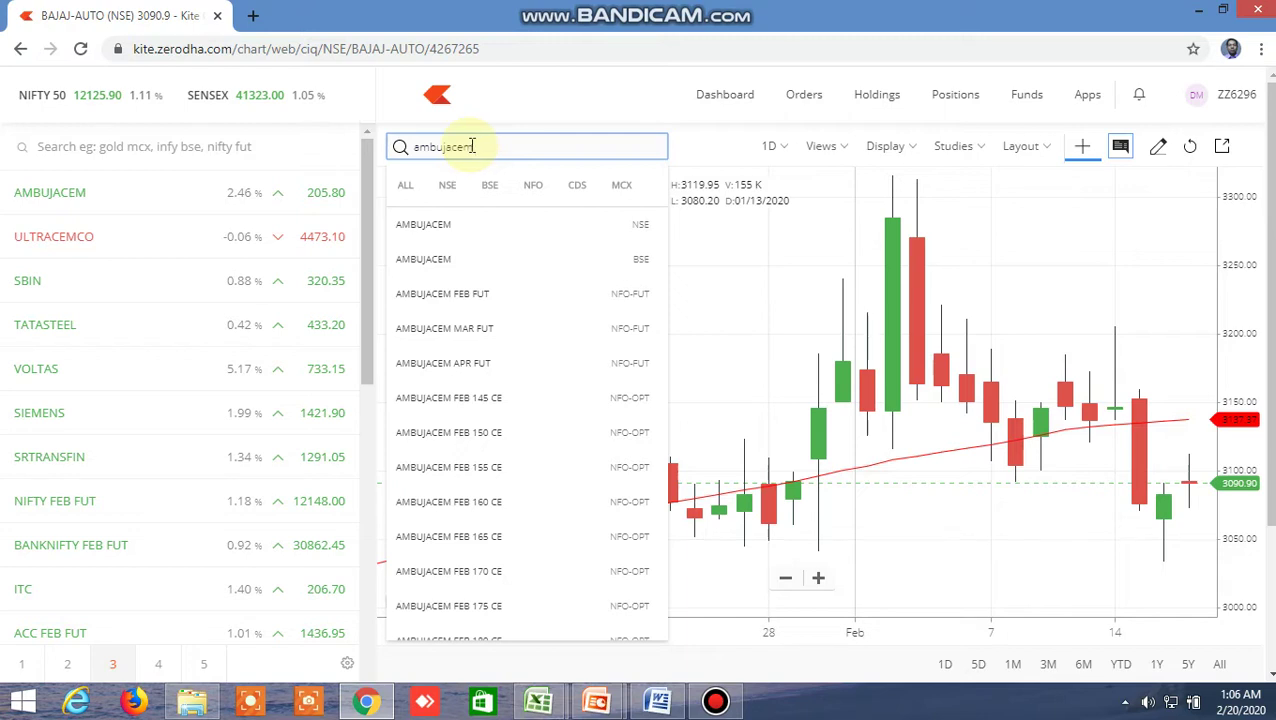
click(465, 230)
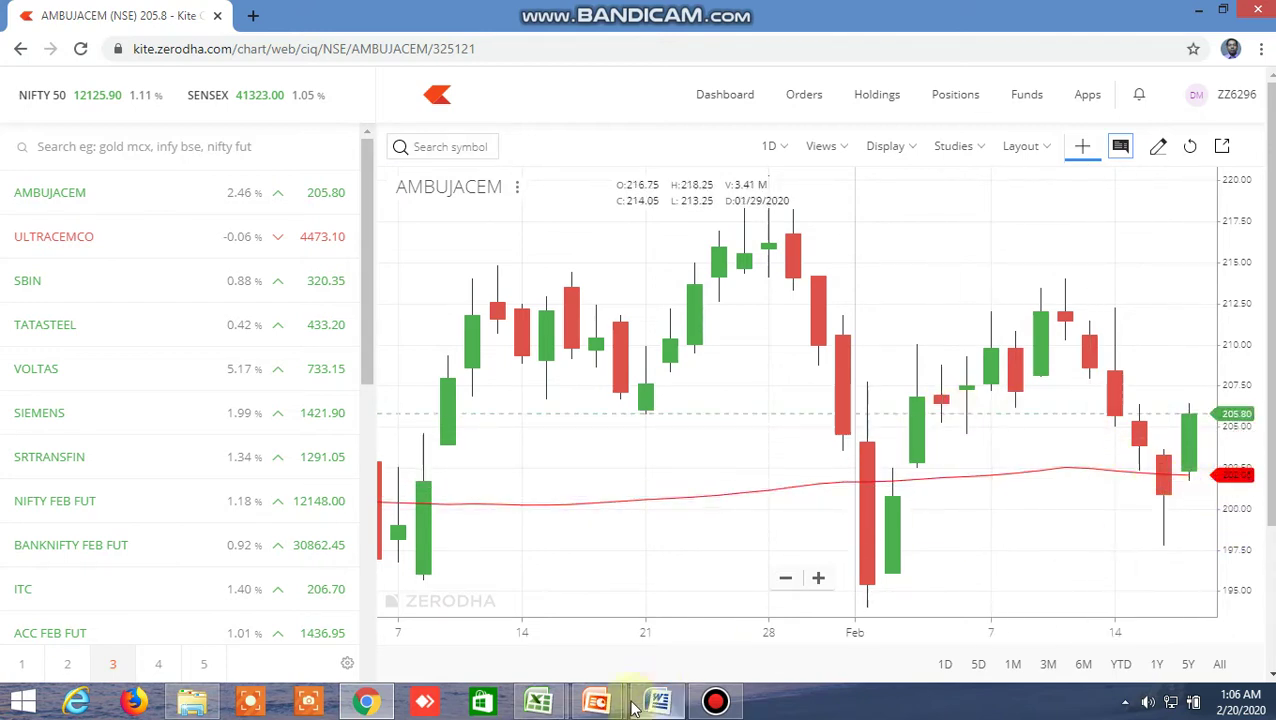
Return to the BUY LEVEL AND SELL LEVEL CUM SCREENER workbook and inspect the 100 MA signals for BOSCHLTD and BRITANNIA
mouse_move(540, 700)
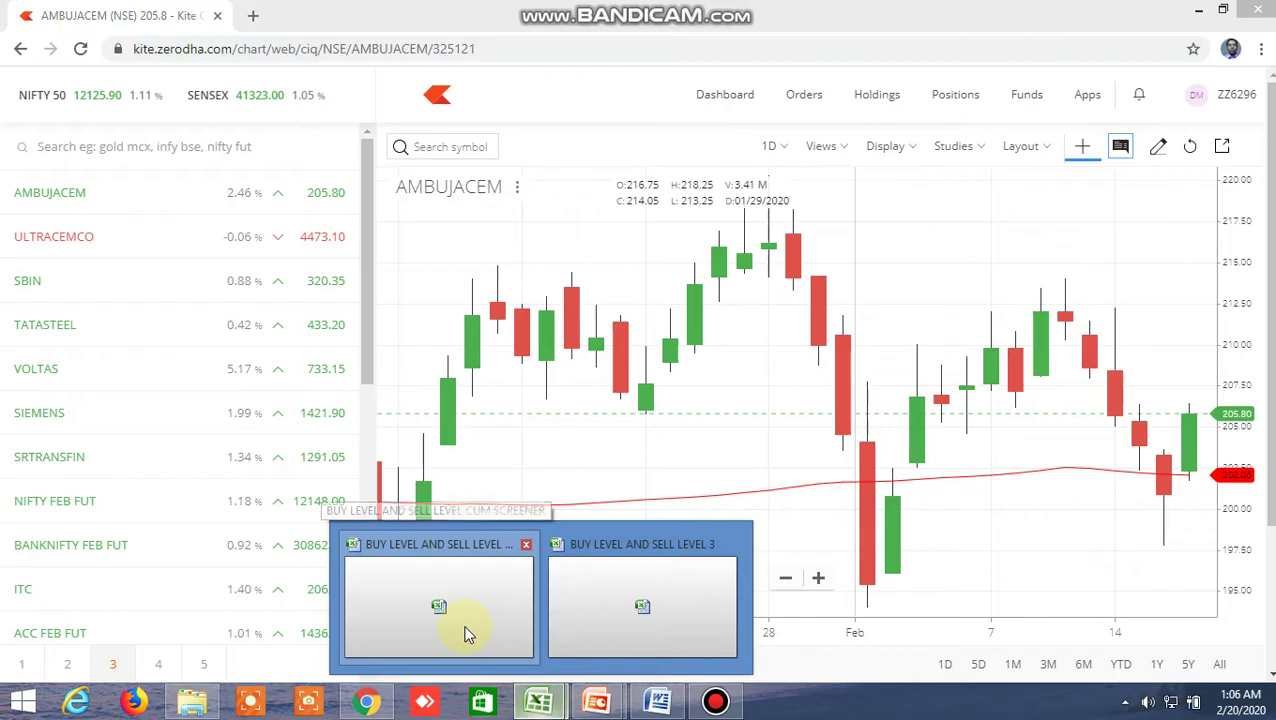
click(466, 632)
scroll(1069, 543, down, 4)
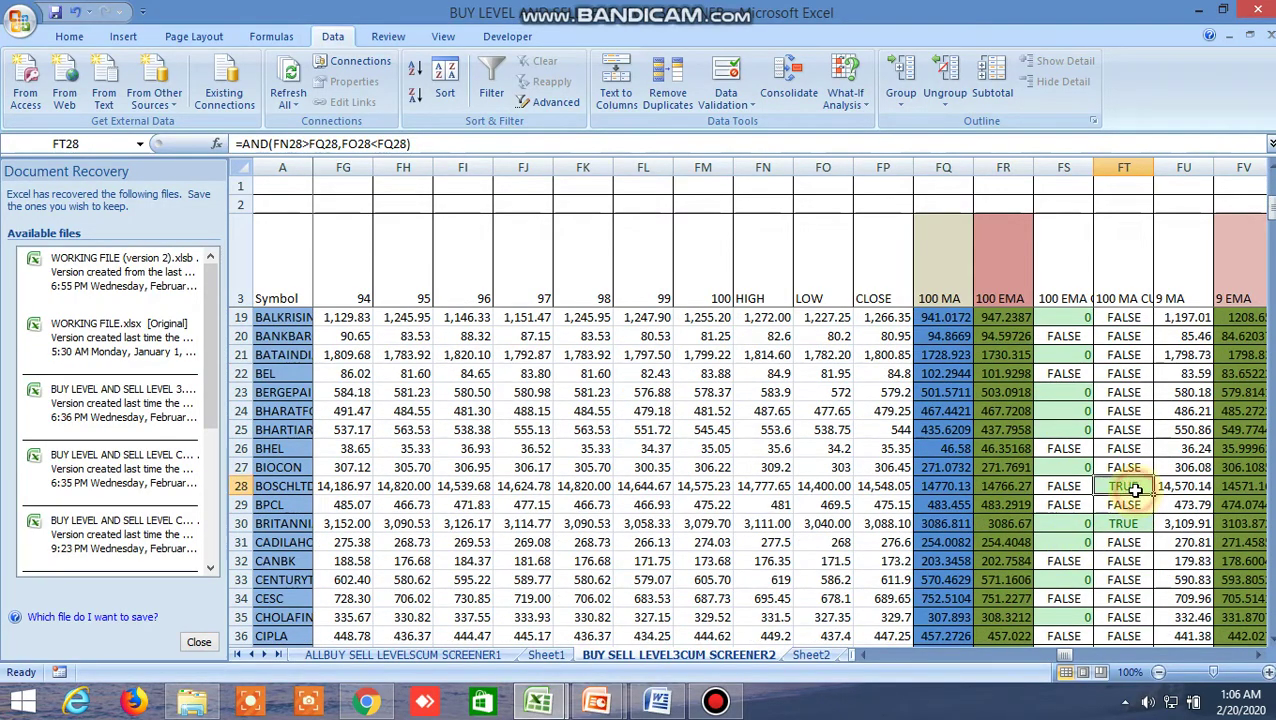
click(1137, 525)
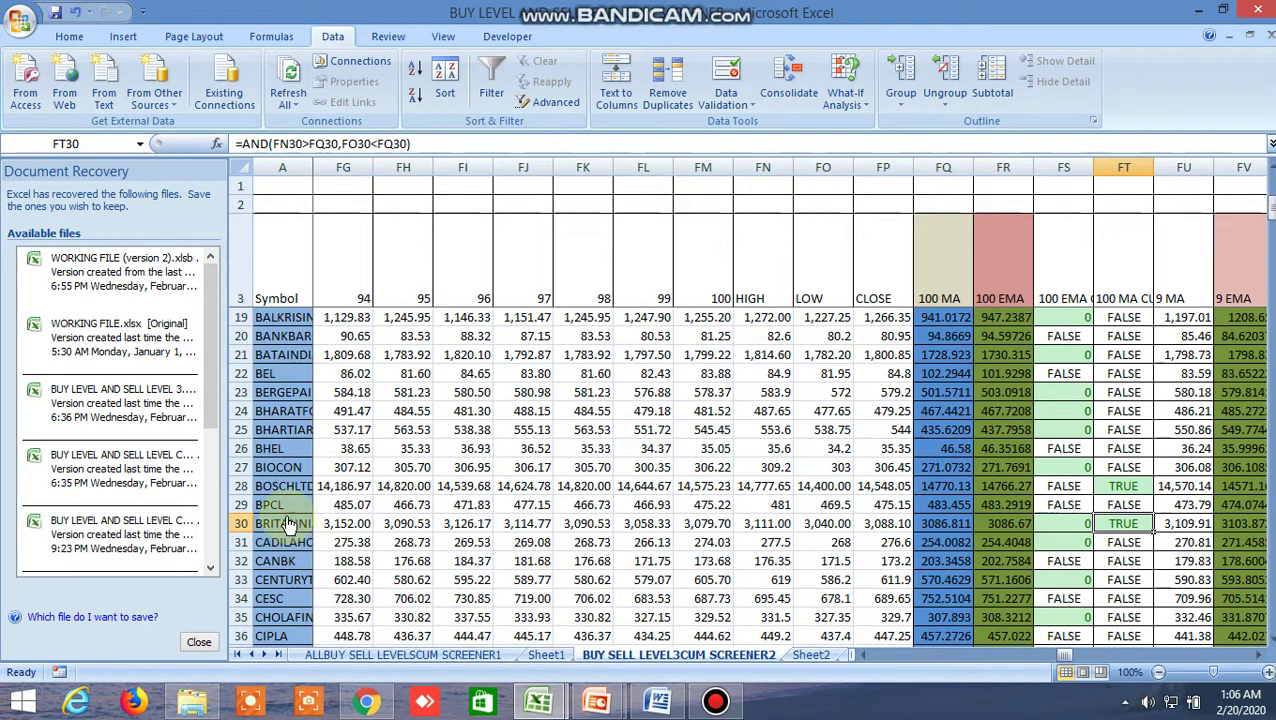
Switch to the Kite chart and load BRITANNIA on NSE to compare its candles with the moving average
click(367, 702)
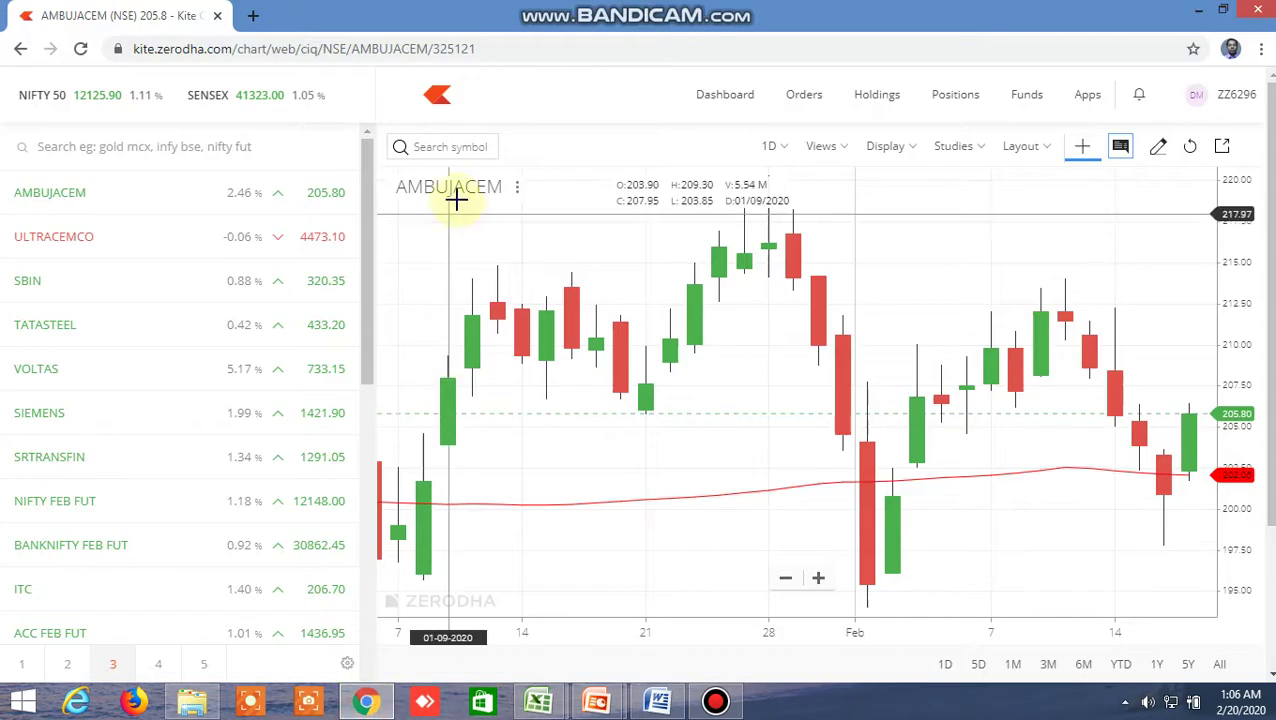
click(451, 149)
text(brita)
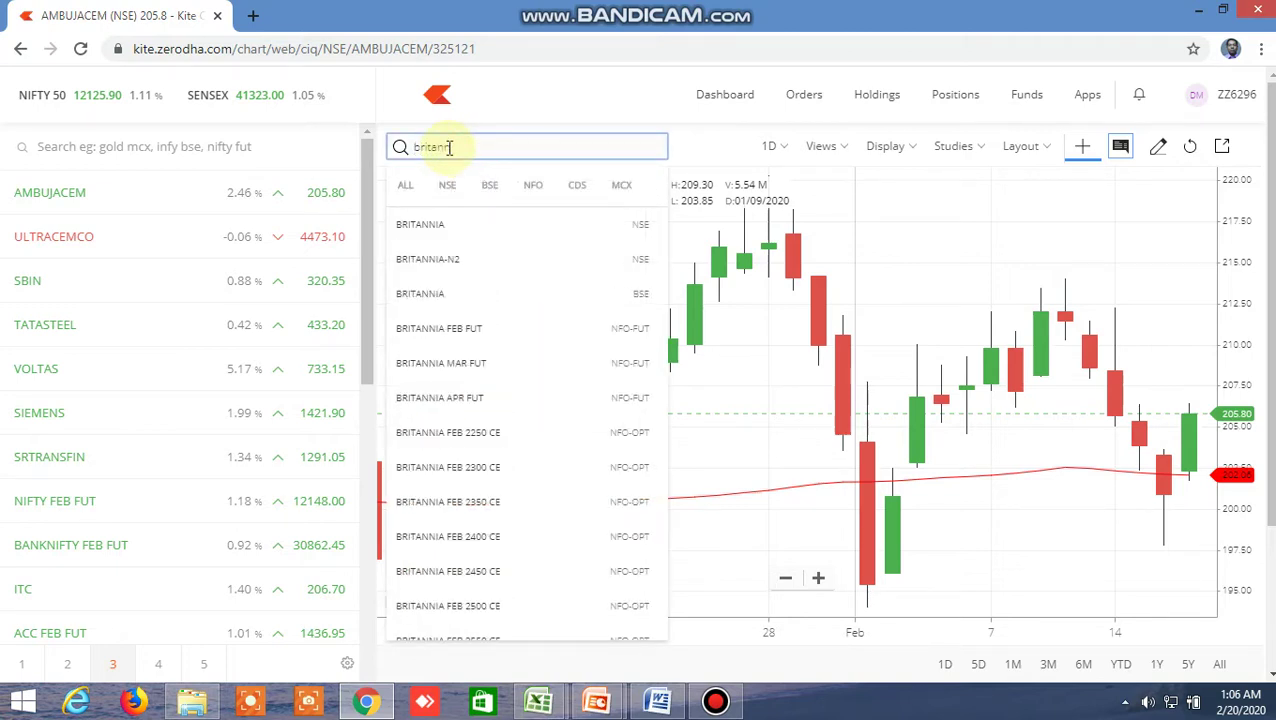
text(nn)
click(456, 226)
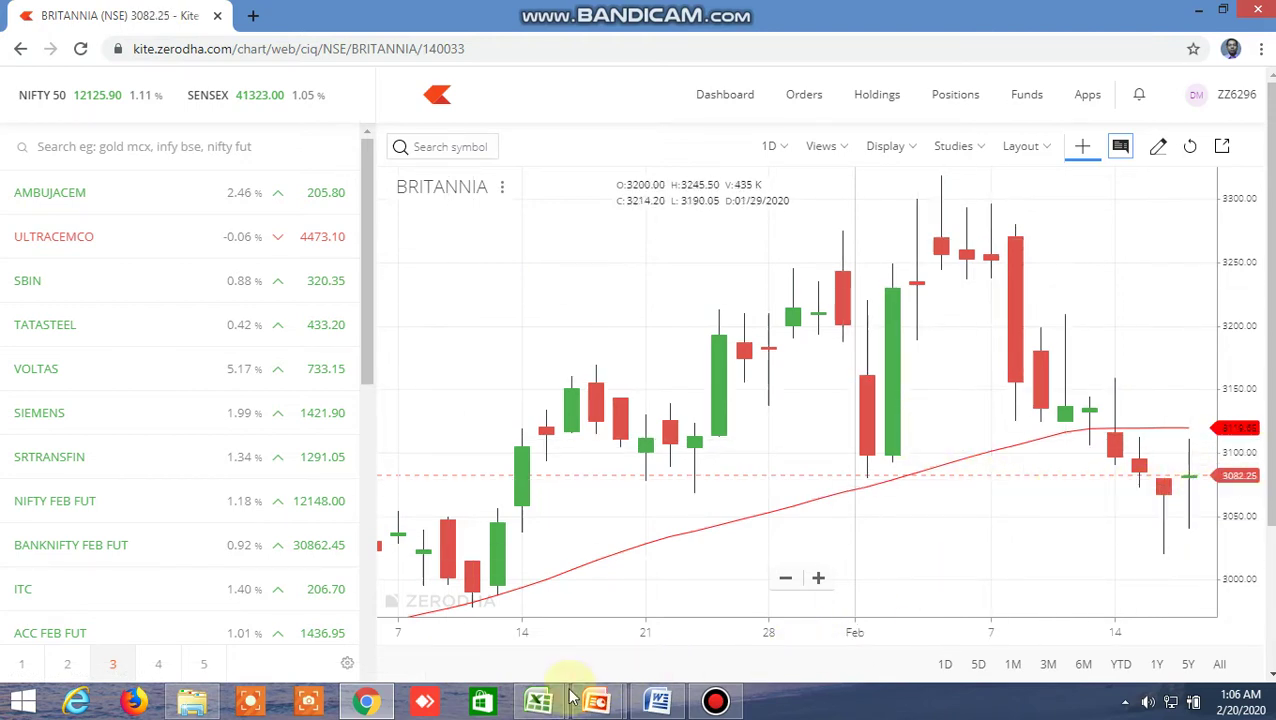
Go back to the screener workbook in Excel and check the 100 MA signal column down to the GRASIM row
mouse_move(540, 700)
click(521, 652)
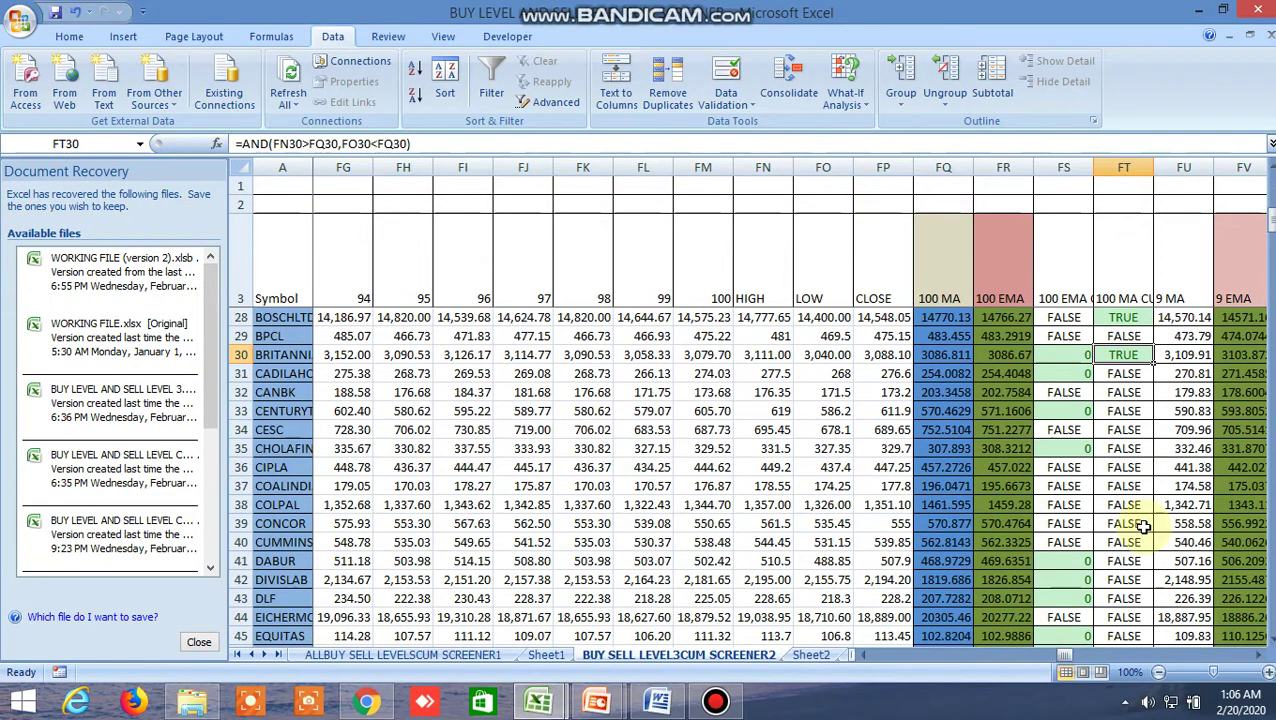
scroll(1143, 527, down, 4)
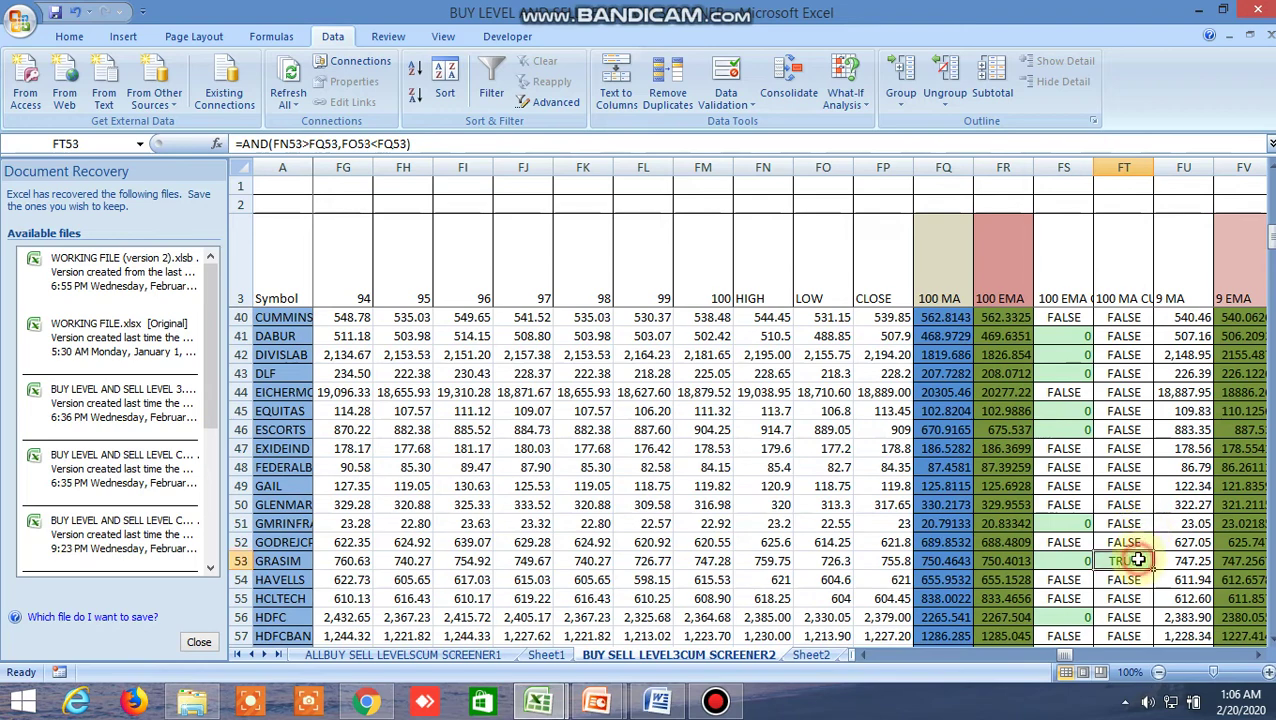
Switch to the Kite chart and load GRASIM on NSE to view its price against the moving average
click(366, 700)
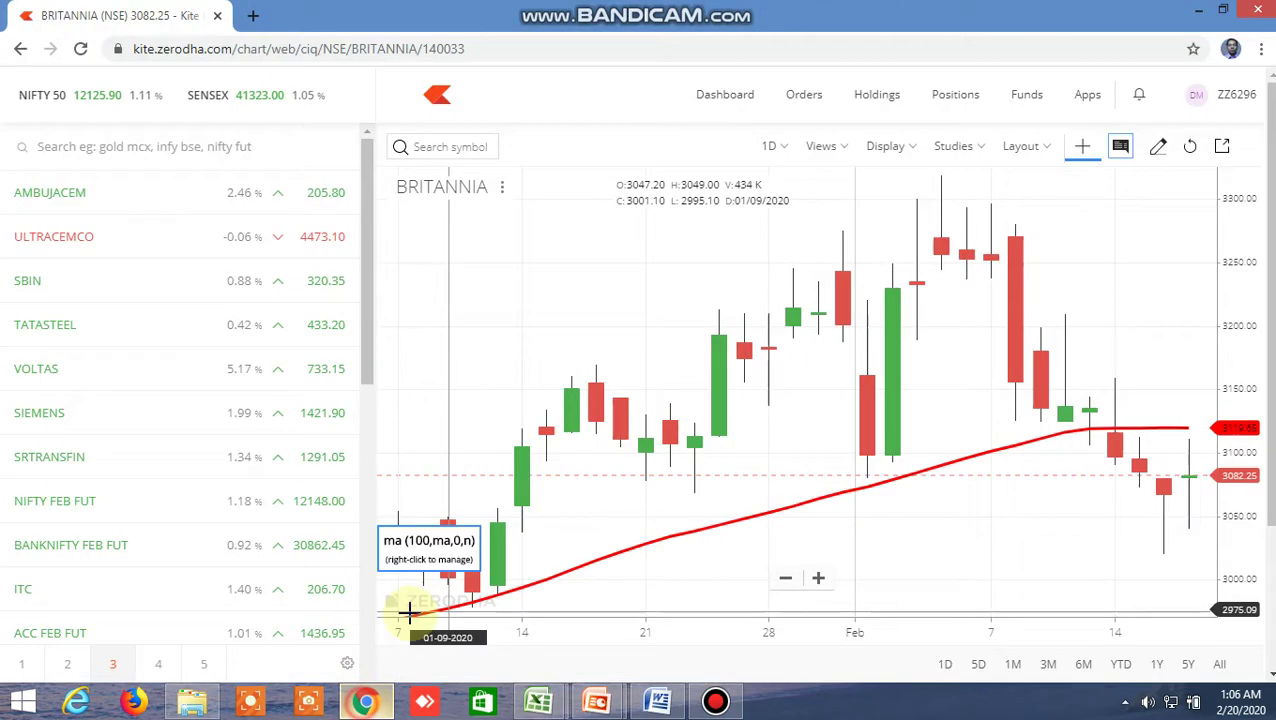
click(445, 152)
text(grasi)
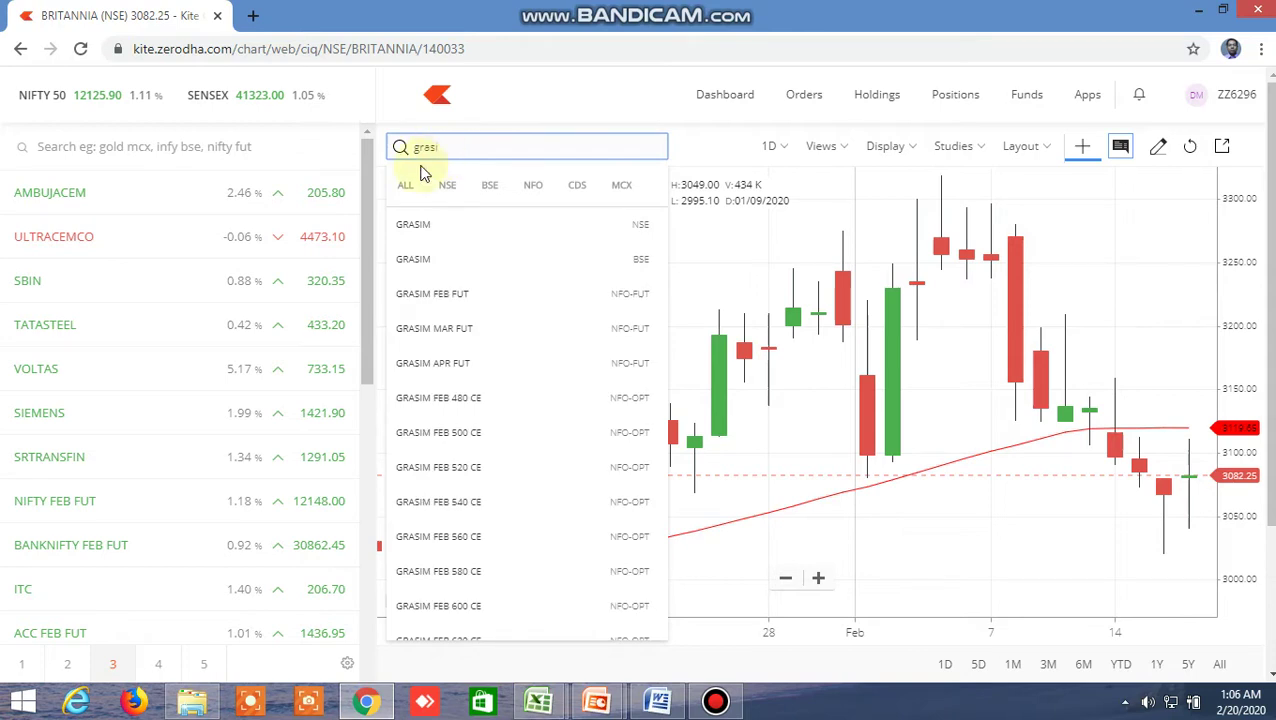
click(441, 228)
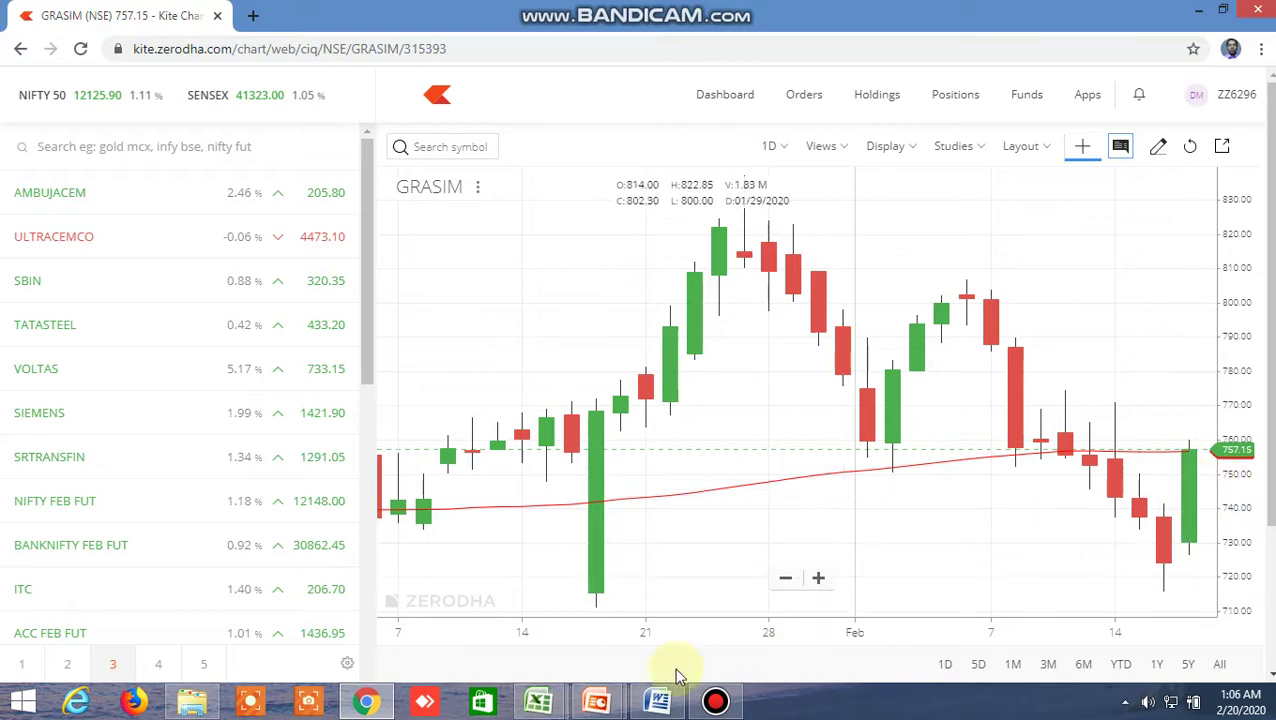
Return to the screener workbook, open the INSIDE THE BAR WITH NR7 sheet and show the INSIDE THE BAR columns from the ACC row
mouse_move(540, 705)
click(441, 535)
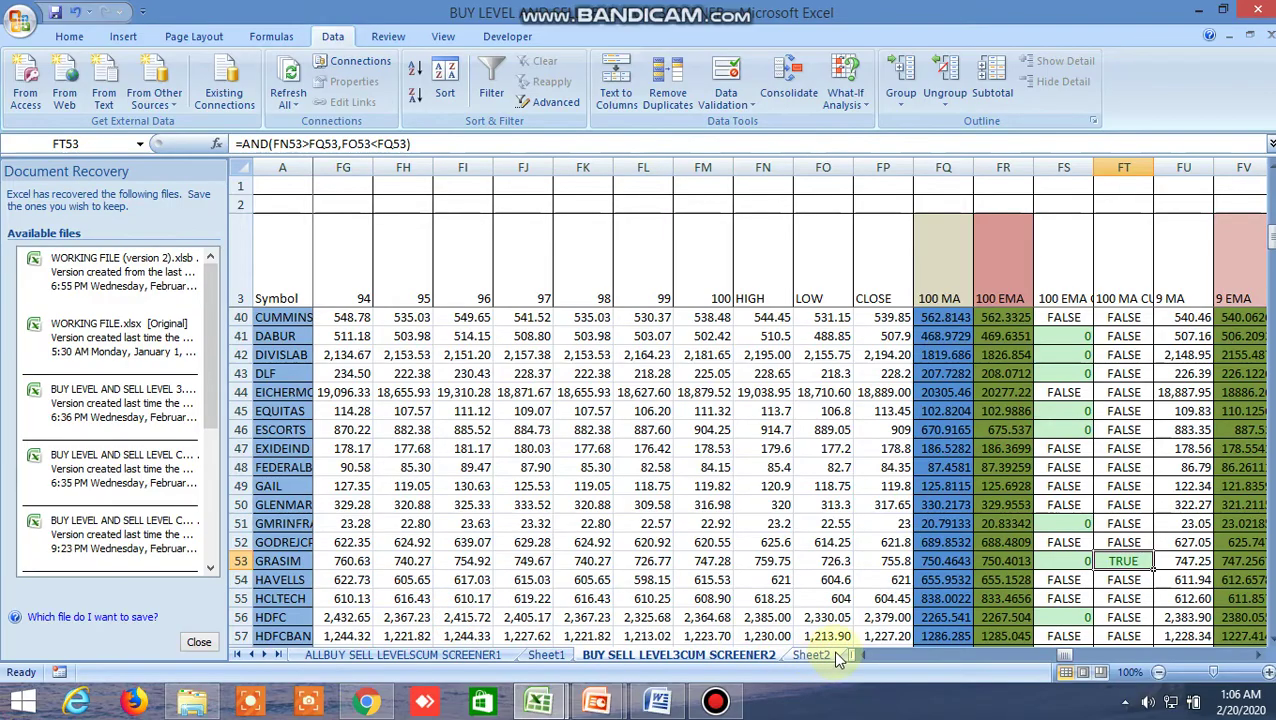
click(822, 655)
click(826, 656)
click(826, 656)
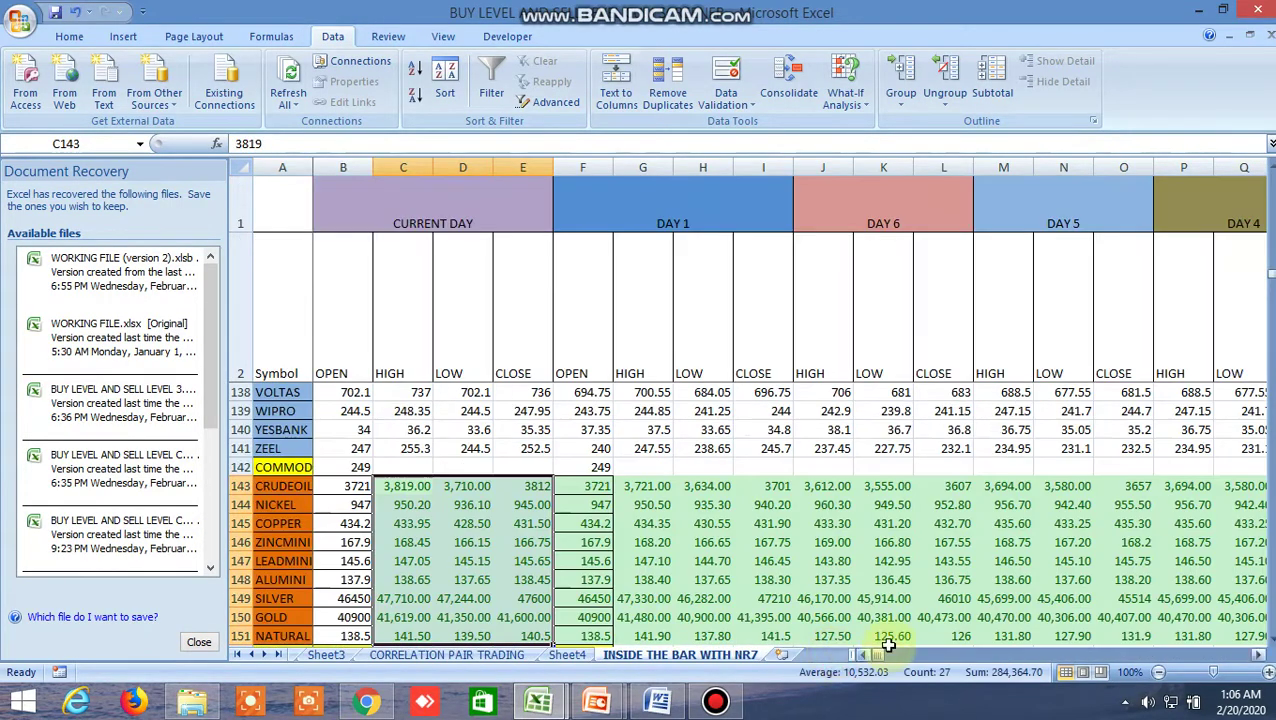
drag(880, 660, 893, 653)
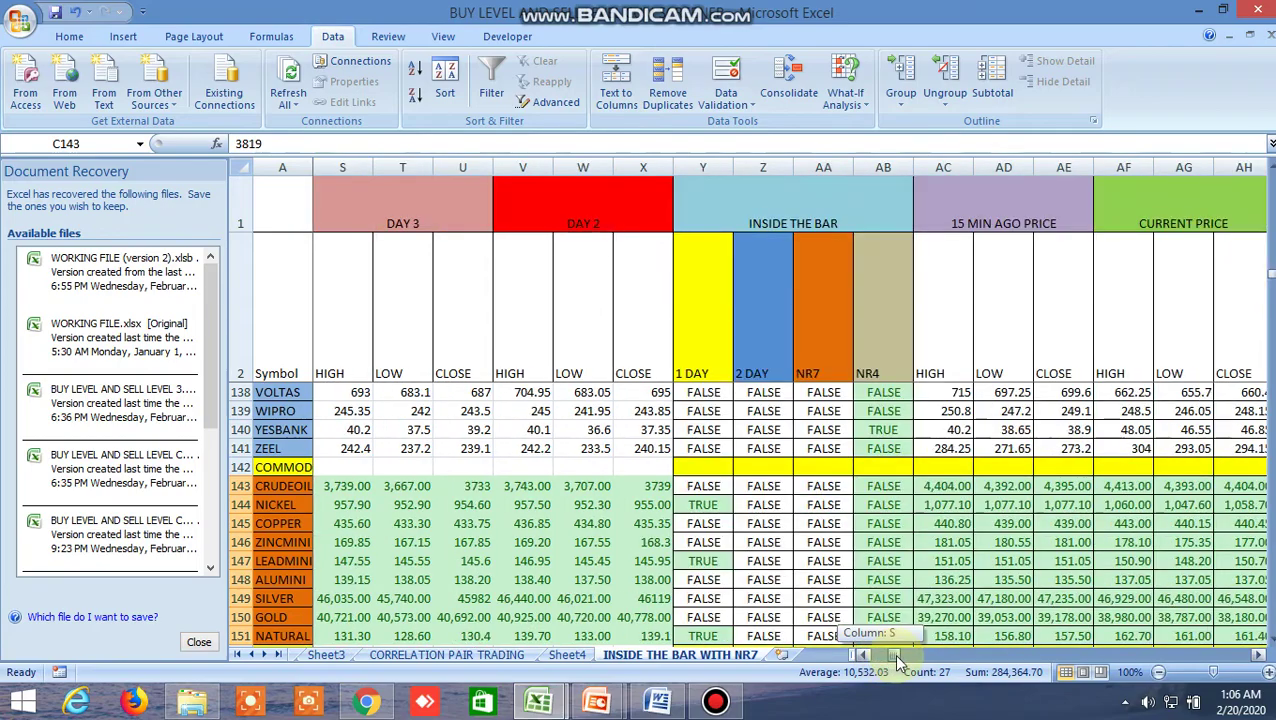
scroll(803, 513, up, 20)
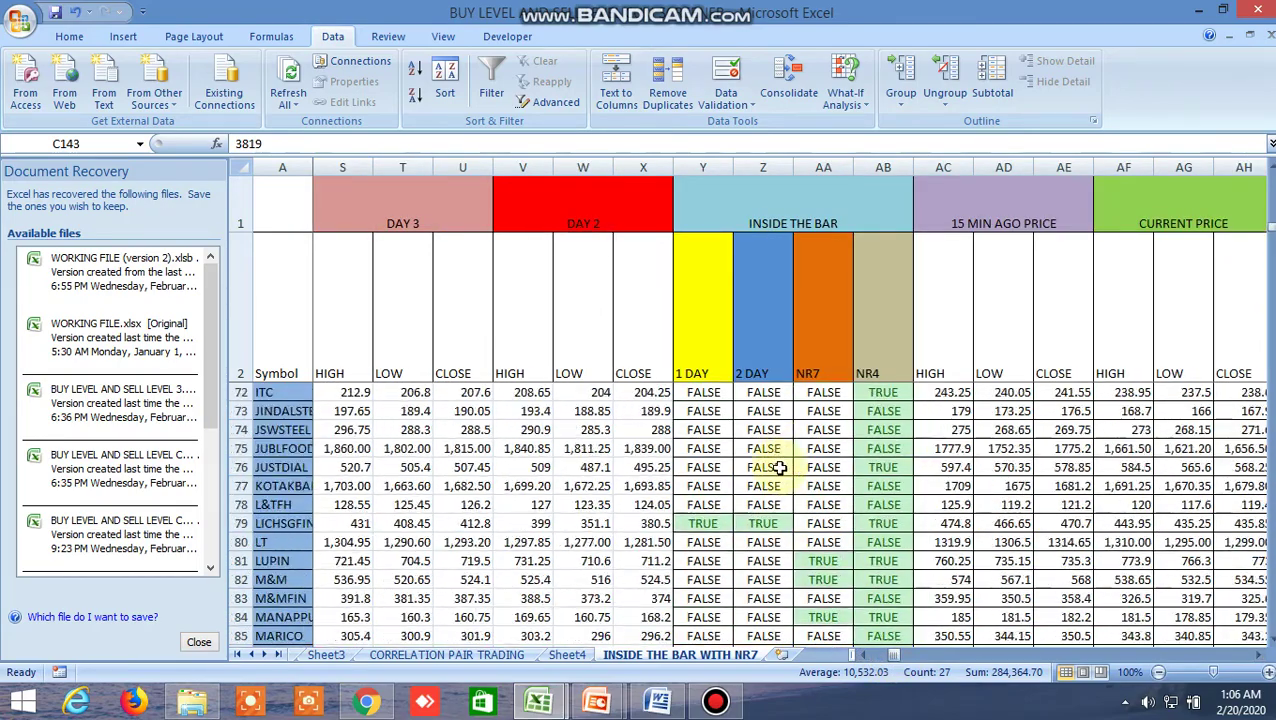
scroll(760, 450, up, 15)
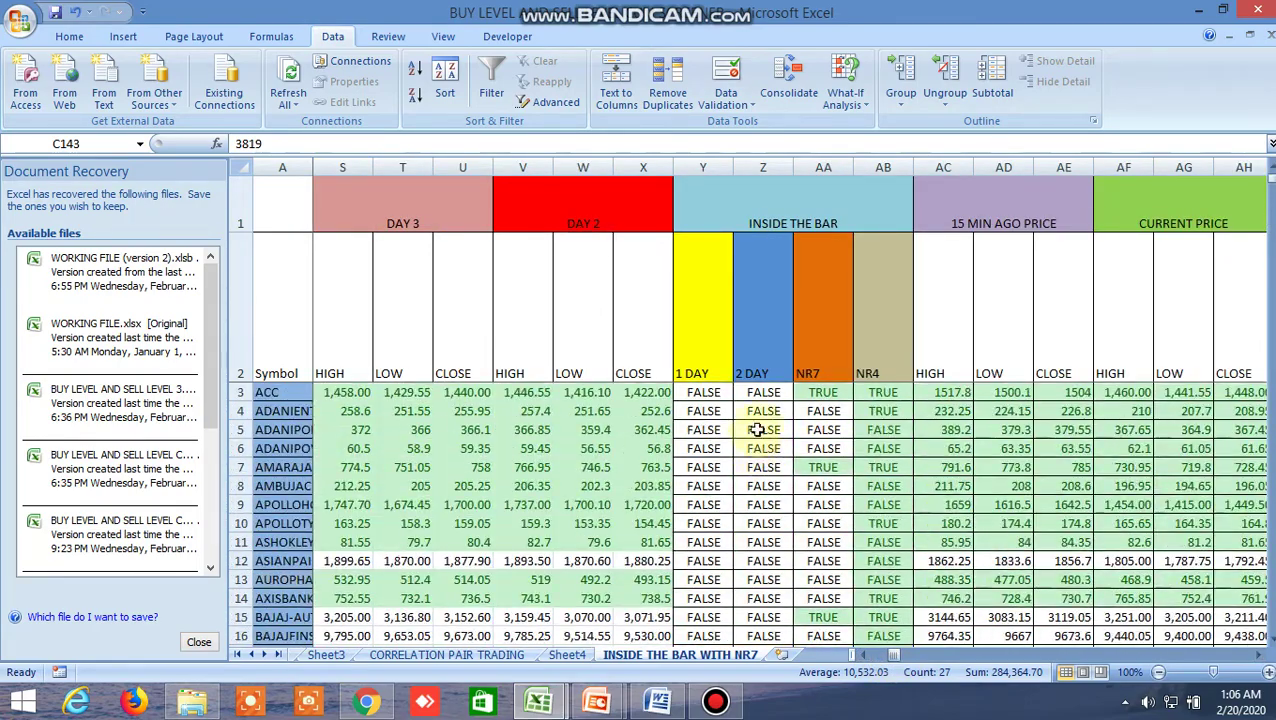
Compare the NR7 and NR4 formulas for ACC in cells AA3 and AB3
click(830, 393)
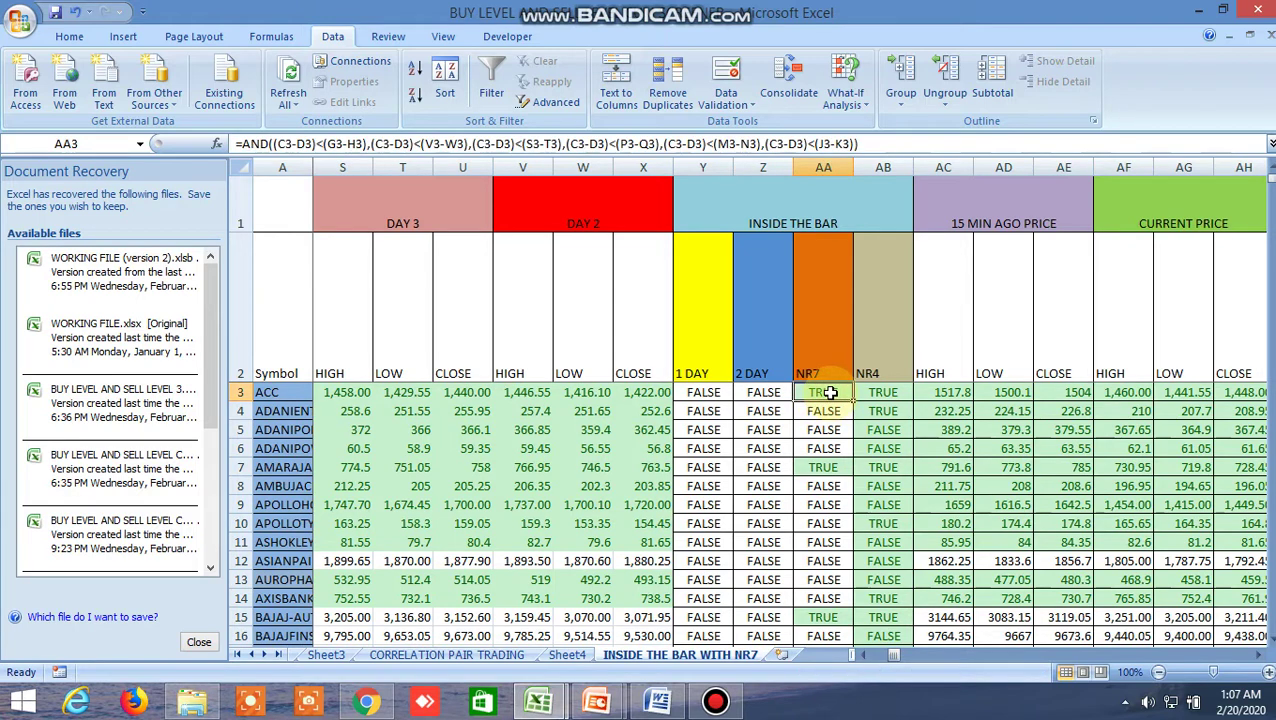
click(883, 393)
click(851, 393)
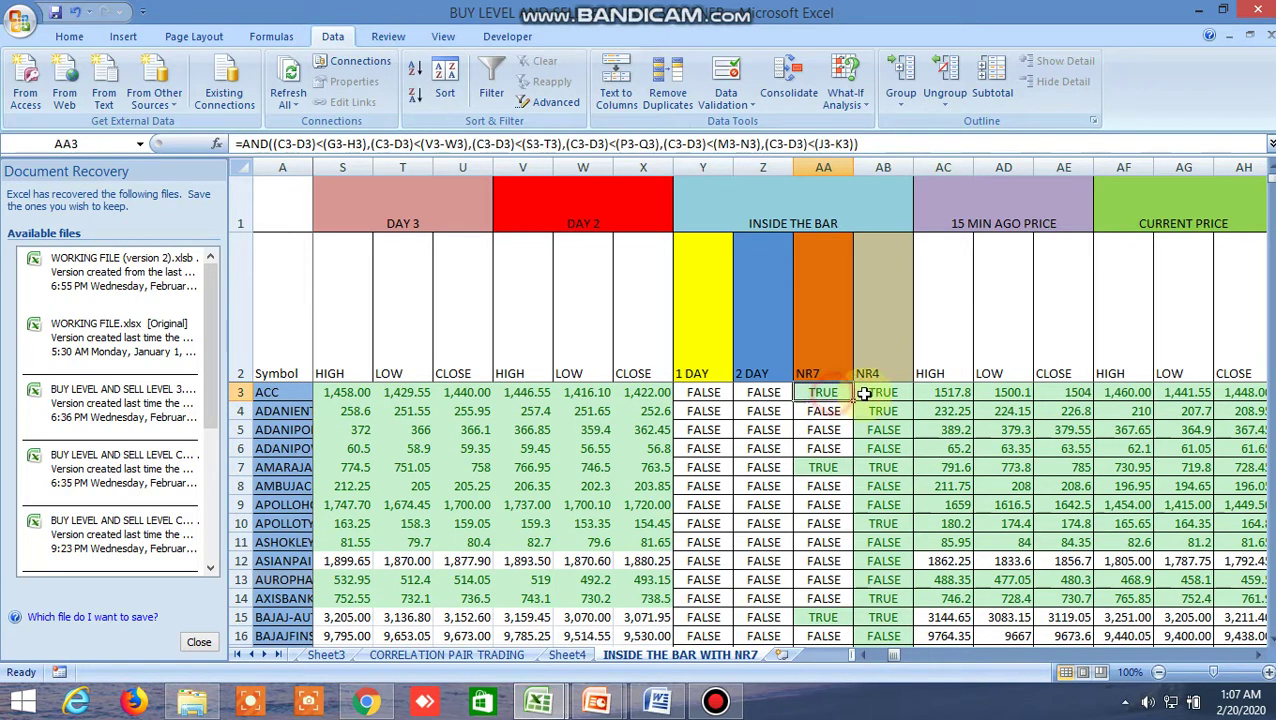
click(835, 394)
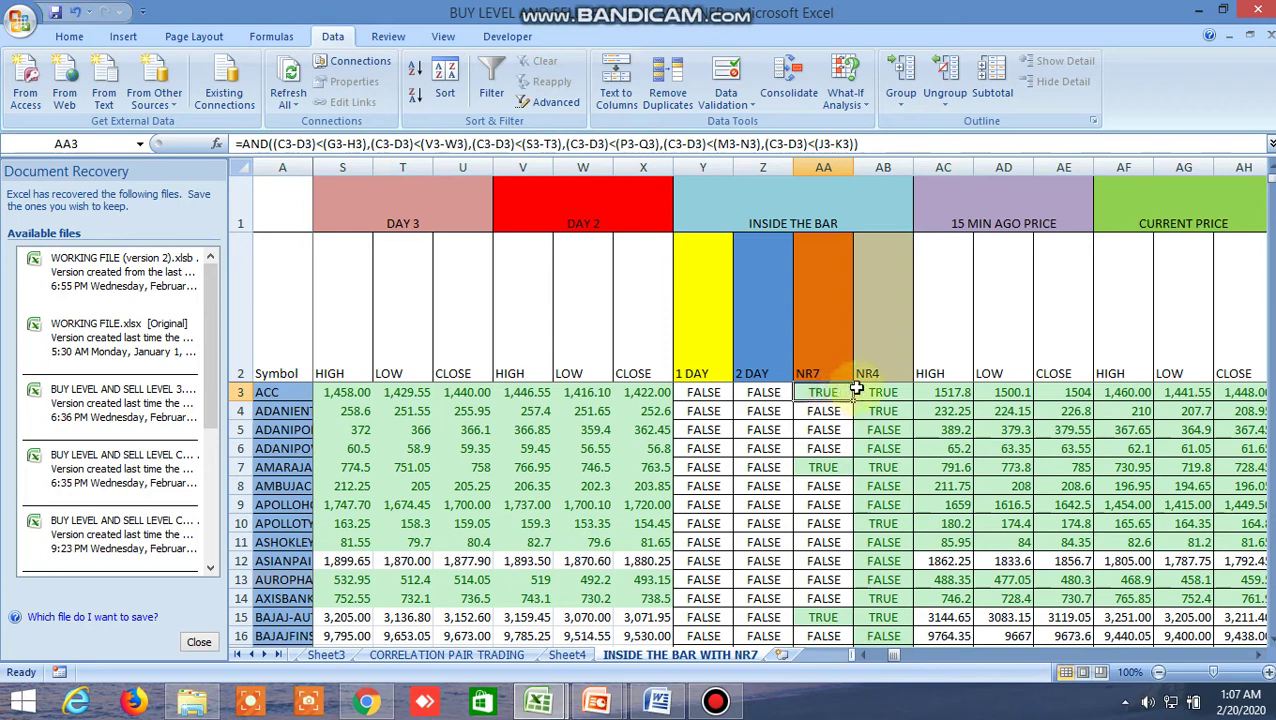
click(873, 392)
click(836, 393)
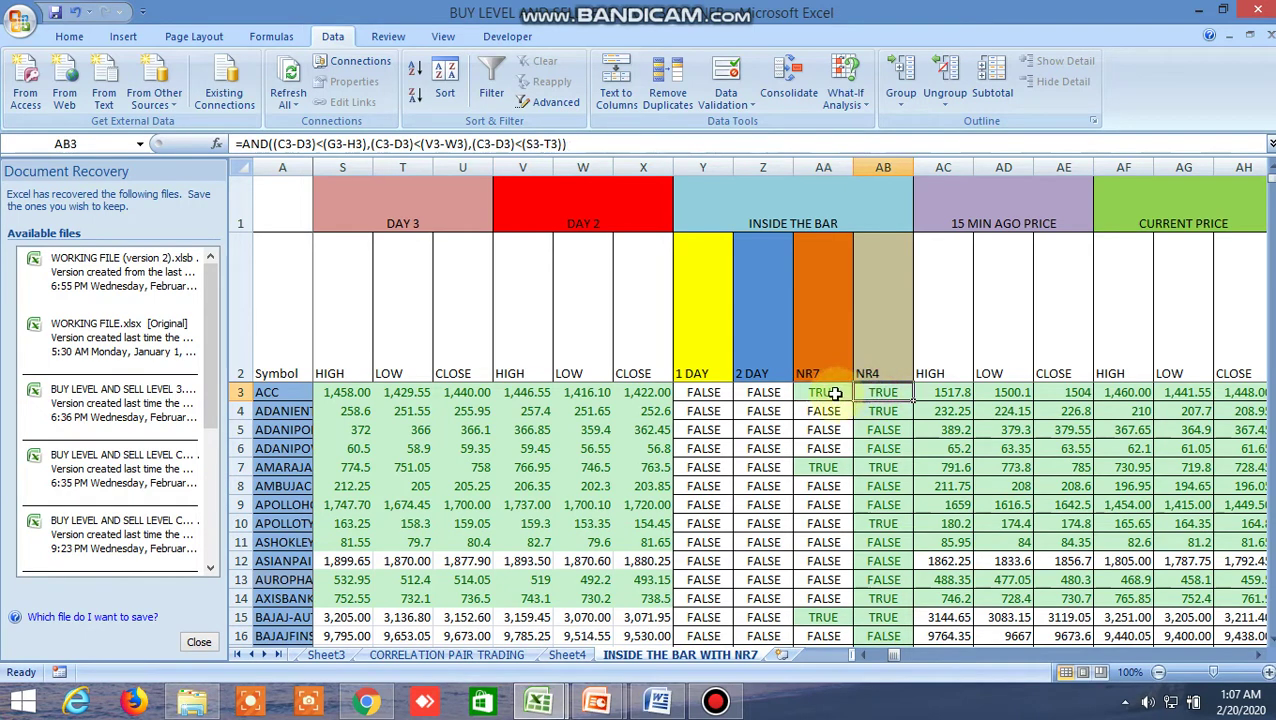
click(869, 393)
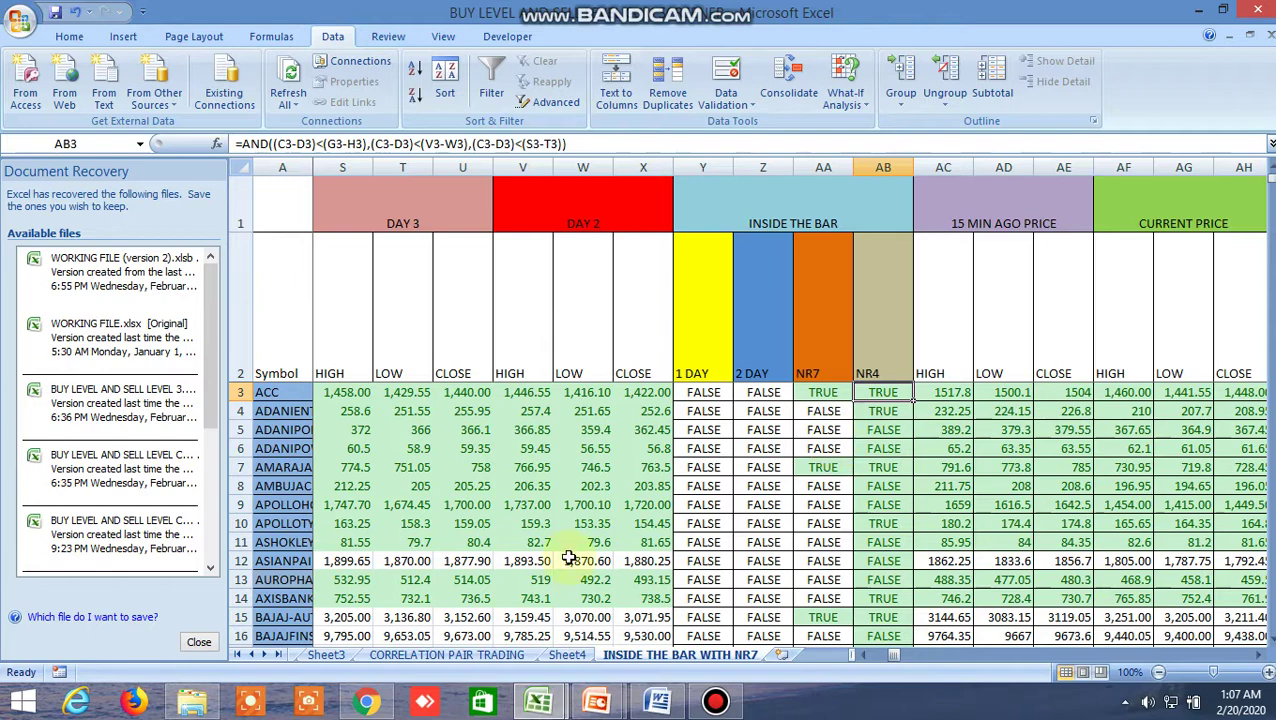
Switch to the Kite chart, load ACC on NSE and enlarge the most recent candles to compare their ranges
click(366, 701)
click(455, 148)
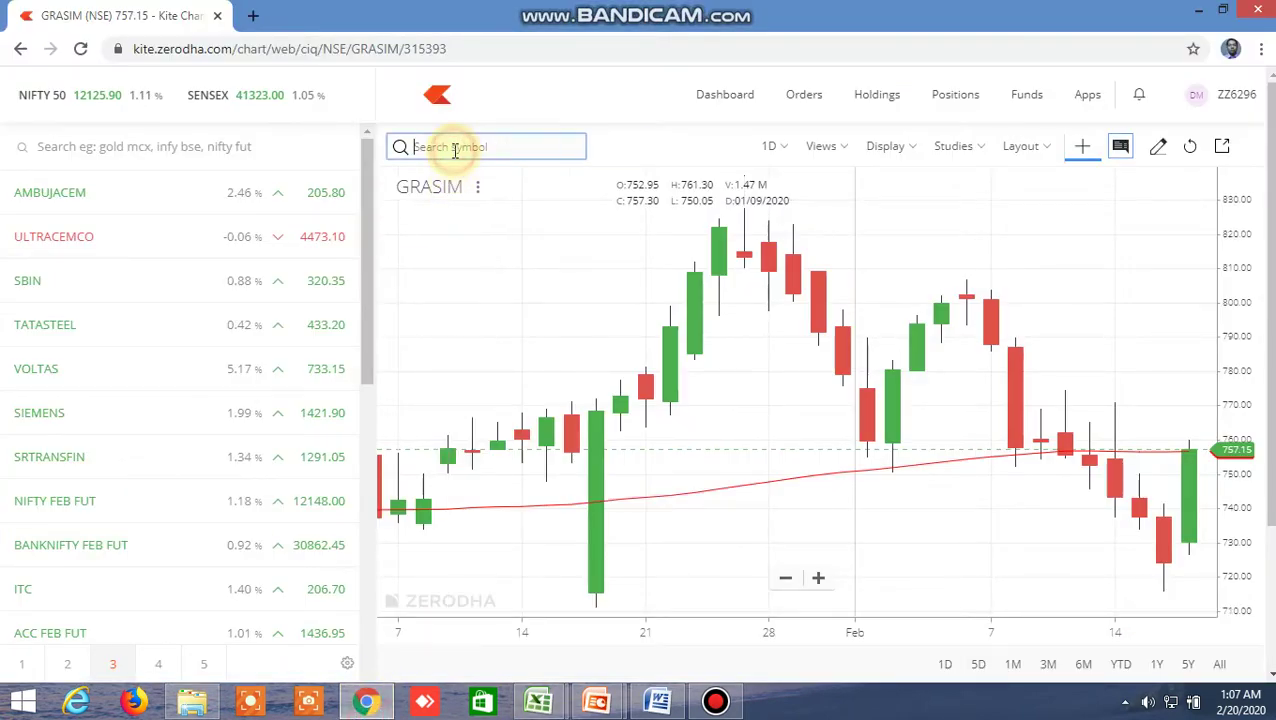
text(acc)
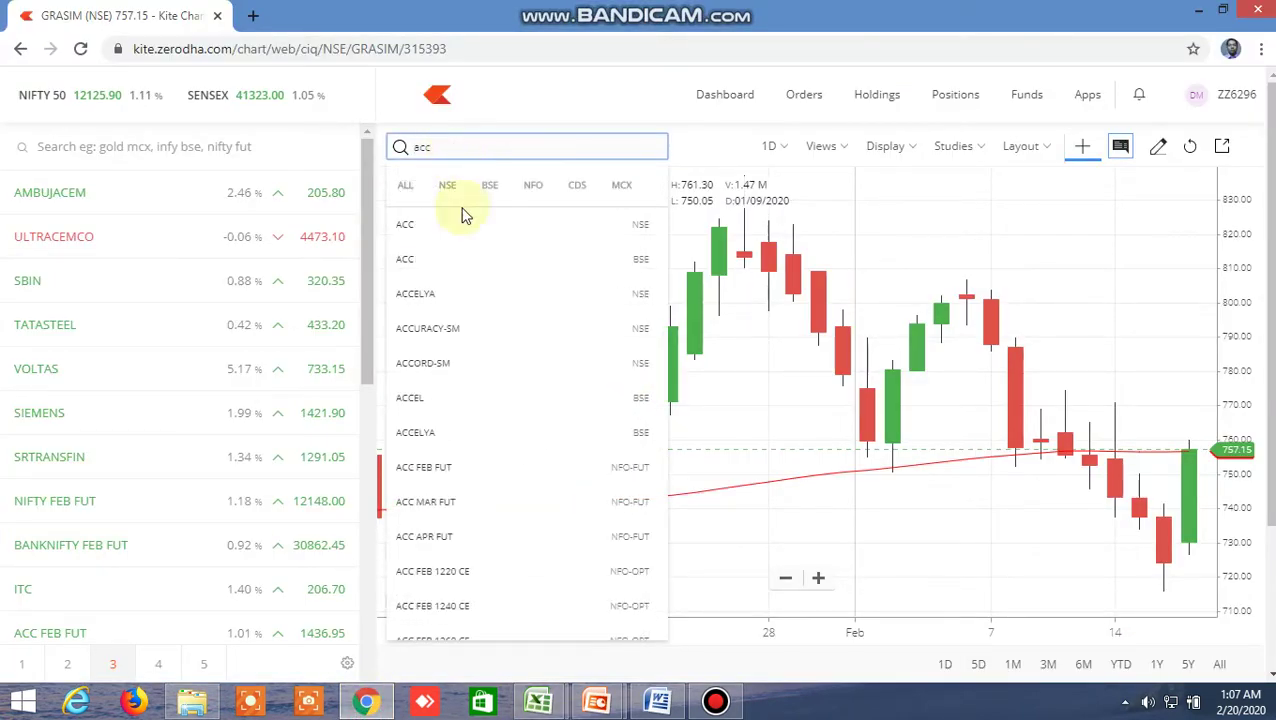
click(461, 226)
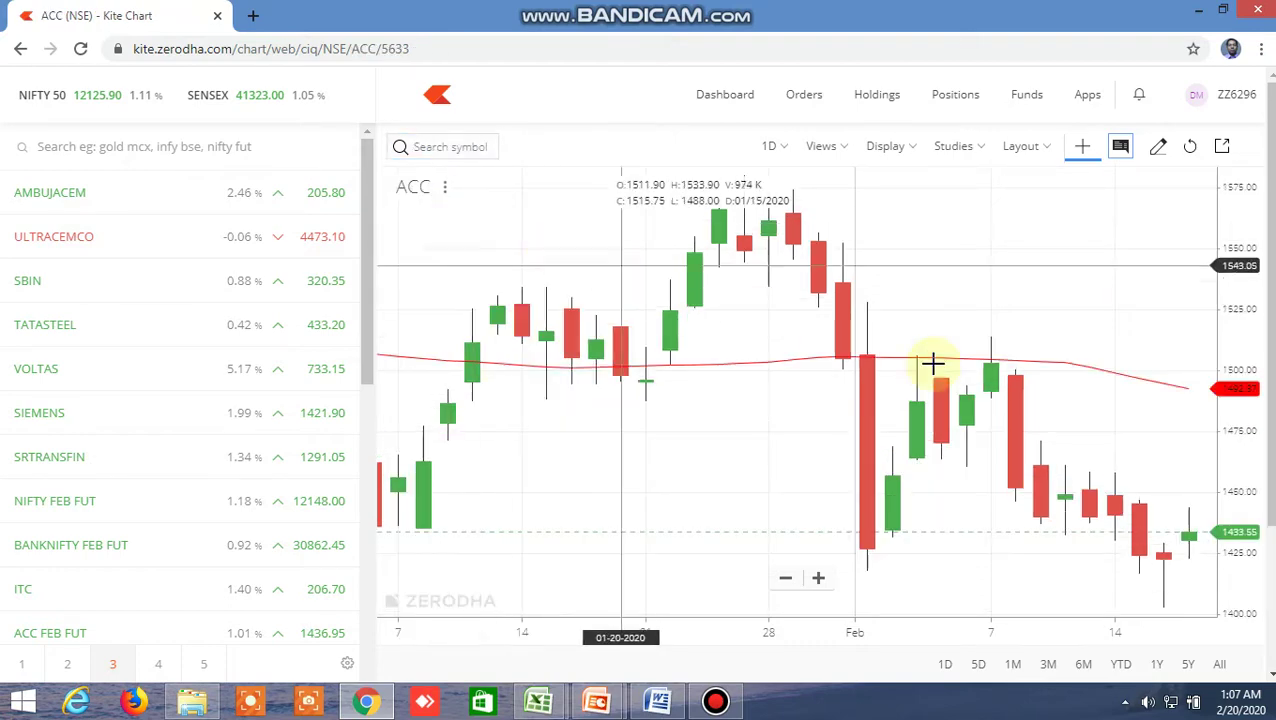
scroll(1136, 469, up, 3)
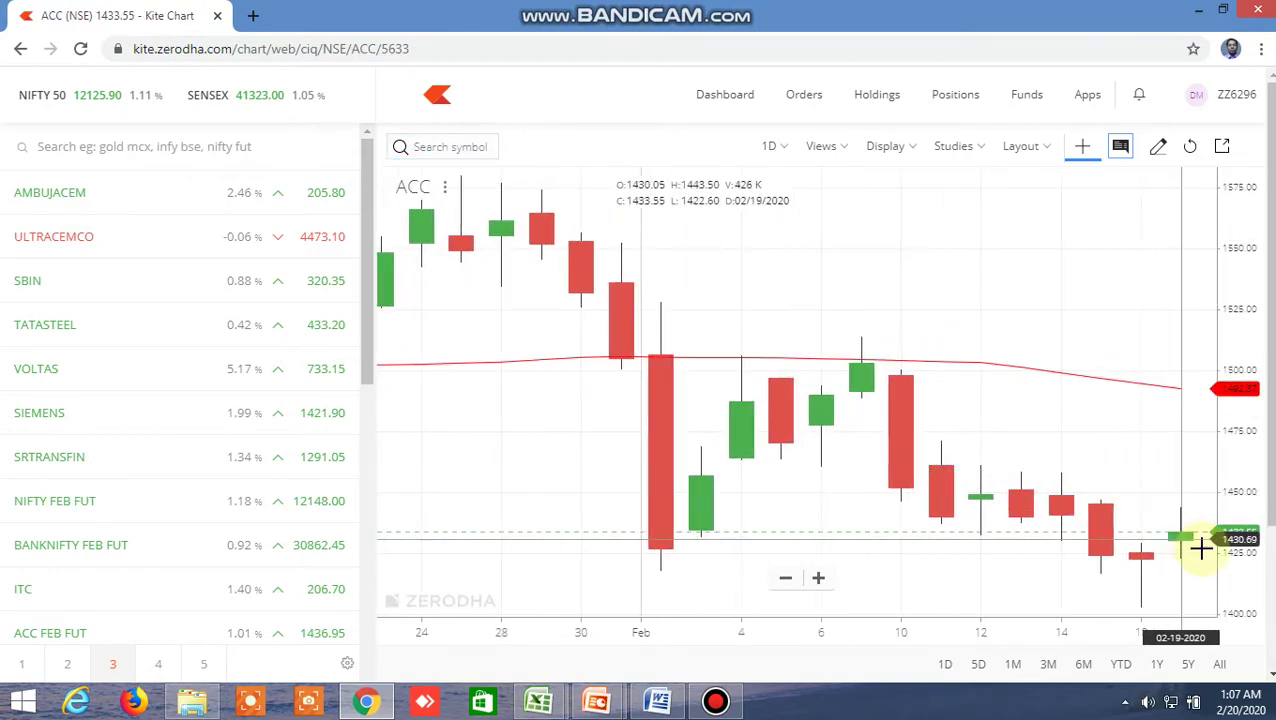